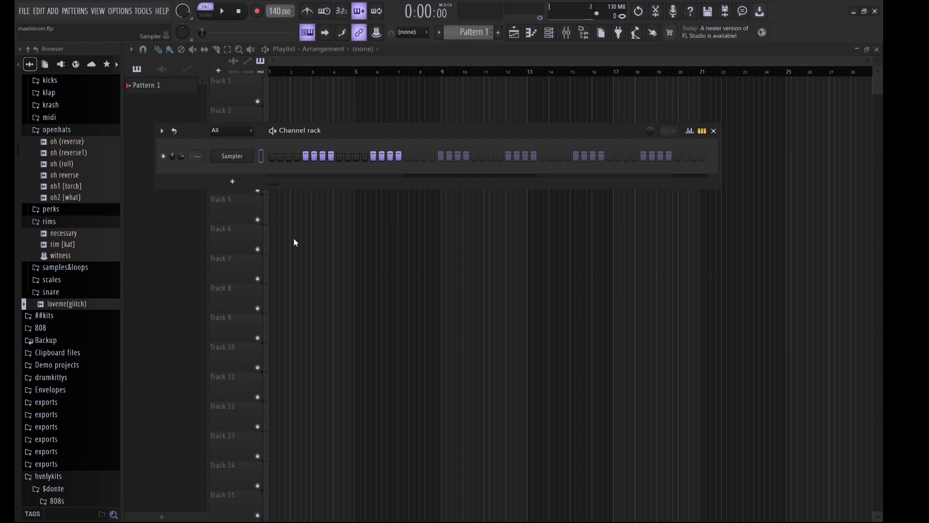
- Clone the Sampler channel three times in the channel rack to get four Sampler channels
{"action": "key", "text": "alt+c"}
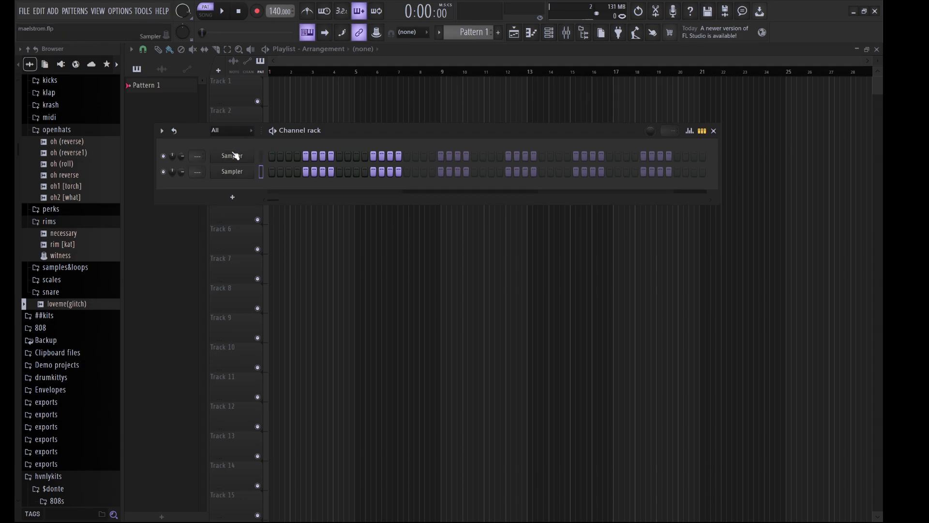
{"action": "key", "text": "alt+c"}
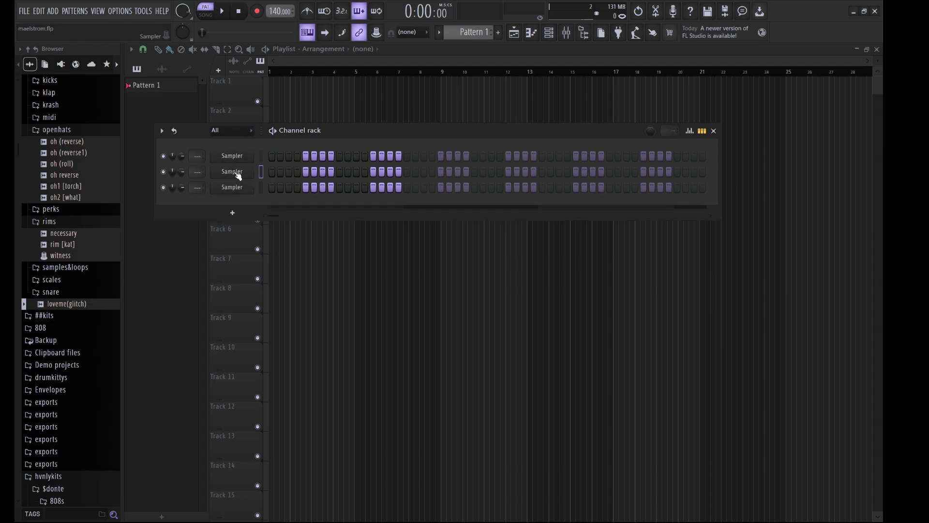
{"action": "key", "text": "alt+c"}
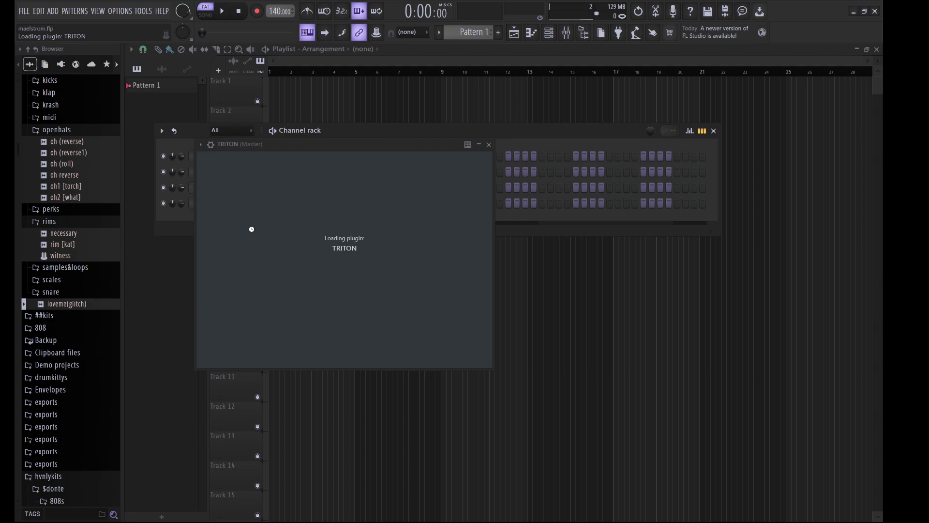
- Try the Lush Vocals program from TRITON's Vocal/Airy category
{"action": "left_click", "coordinate": [428, 195]}
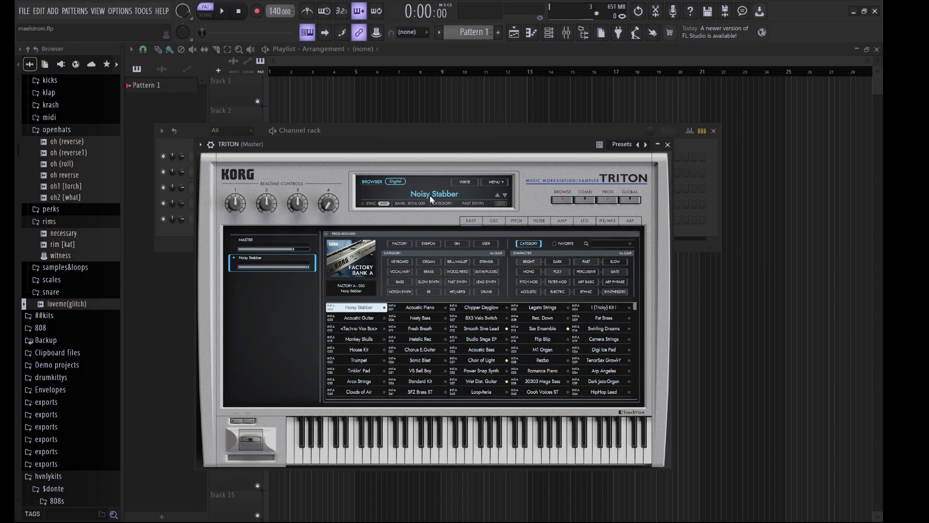
{"action": "left_click", "coordinate": [400, 272]}
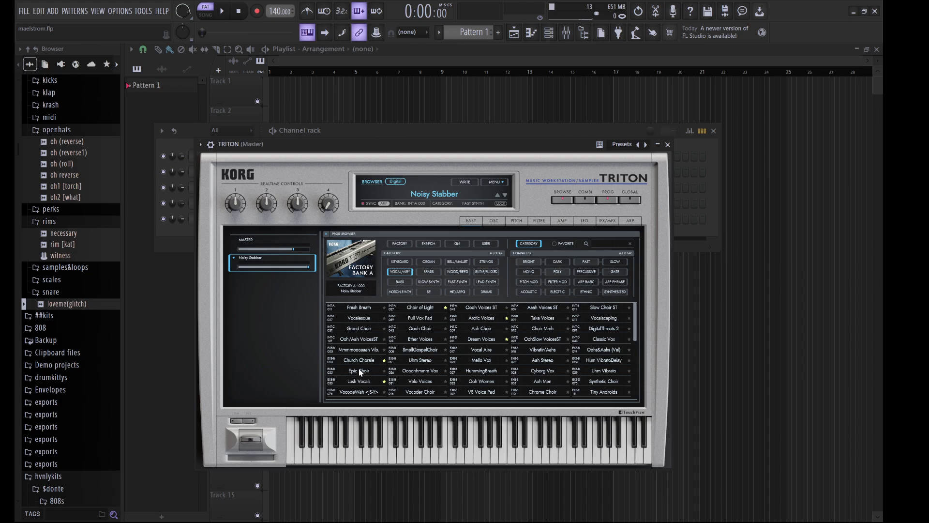
{"action": "left_click", "coordinate": [361, 383]}
{"action": "left_click", "coordinate": [419, 137]}
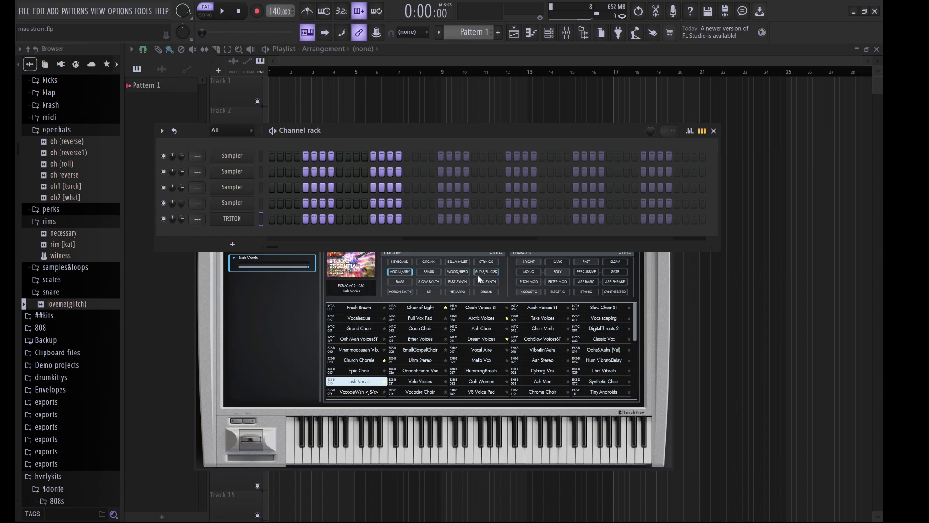
- Load the Paris Accordion program from TRITON's Wood/Reed category and play a few notes to audition it
{"action": "left_click", "coordinate": [463, 273]}
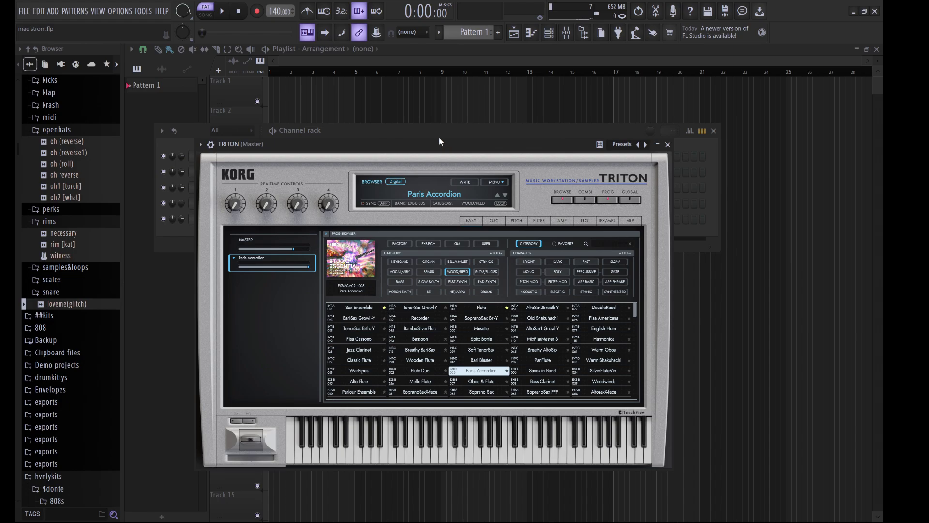
{"action": "key", "text": "r"}
{"action": "key", "text": "e"}
{"action": "key", "text": "r"}
{"action": "key", "text": "e"}
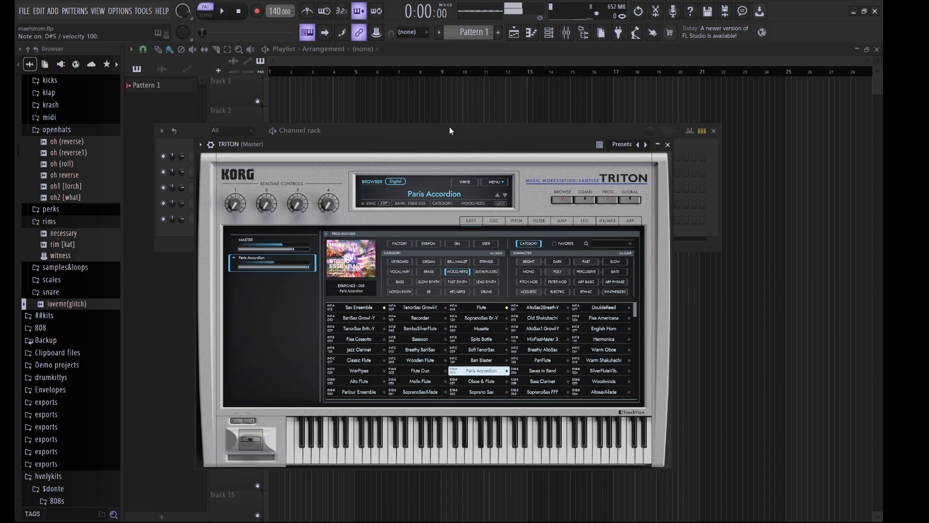
- Open TRITON's piano roll and stack one-bar notes E5, G5, B5, D6 and F#6 in bar 1
{"action": "left_click", "coordinate": [449, 128]}
{"action": "left_click", "coordinate": [265, 221]}
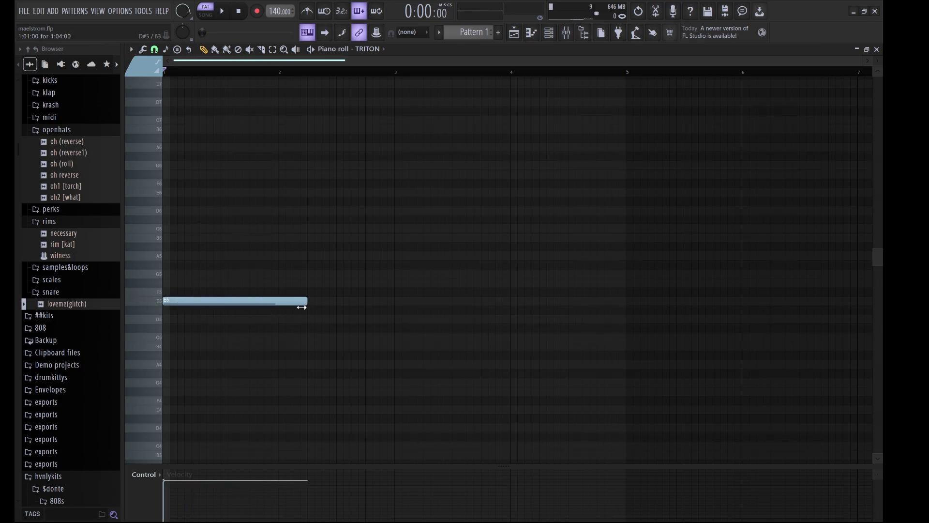
{"action": "left_click_drag", "start_coordinate": [276, 271], "coordinate": [153, 281]}
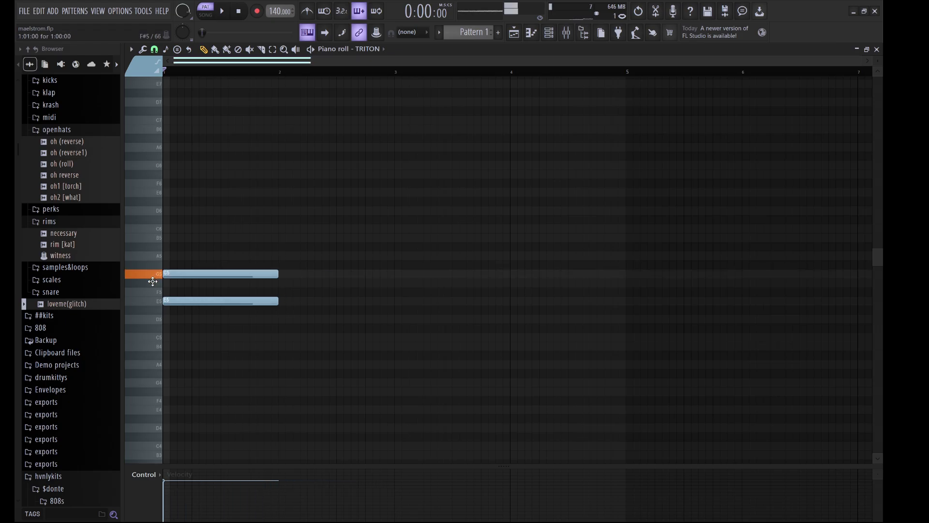
{"action": "left_click_drag", "start_coordinate": [201, 238], "coordinate": [180, 210]}
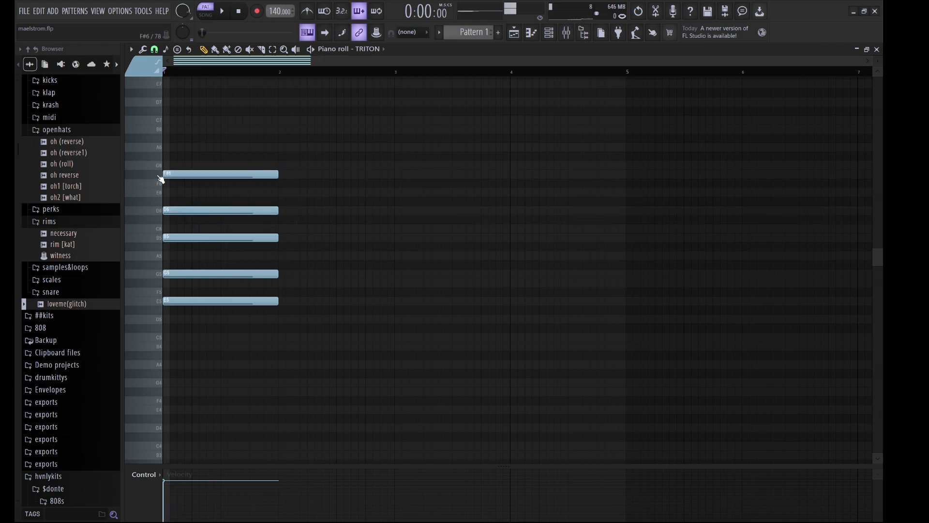
- Lower the chord's D6 and F#6 by an octave and duplicate the whole chord into bar 2 during playback
{"action": "key", "text": "ctrl+Down"}
{"action": "key", "text": "space"}
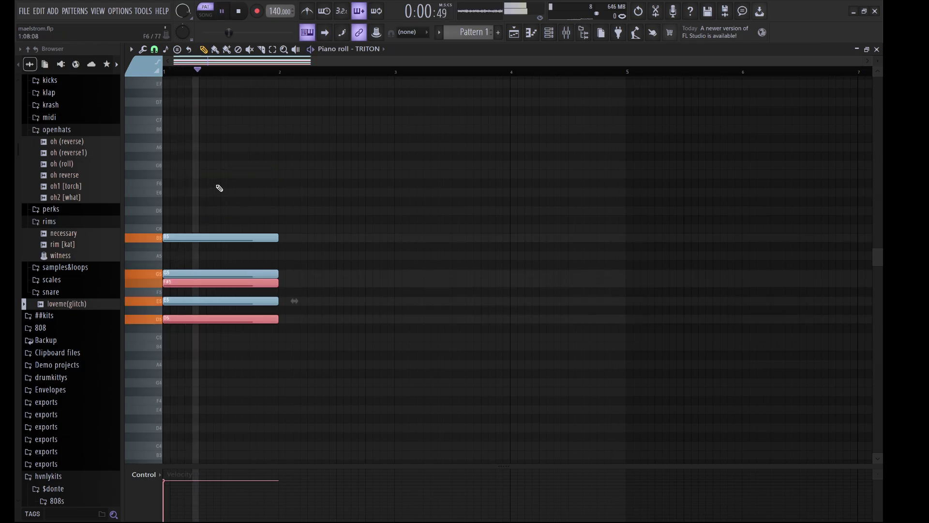
{"action": "key", "text": "ctrl+d"}
{"action": "key", "text": "ctrl+b"}
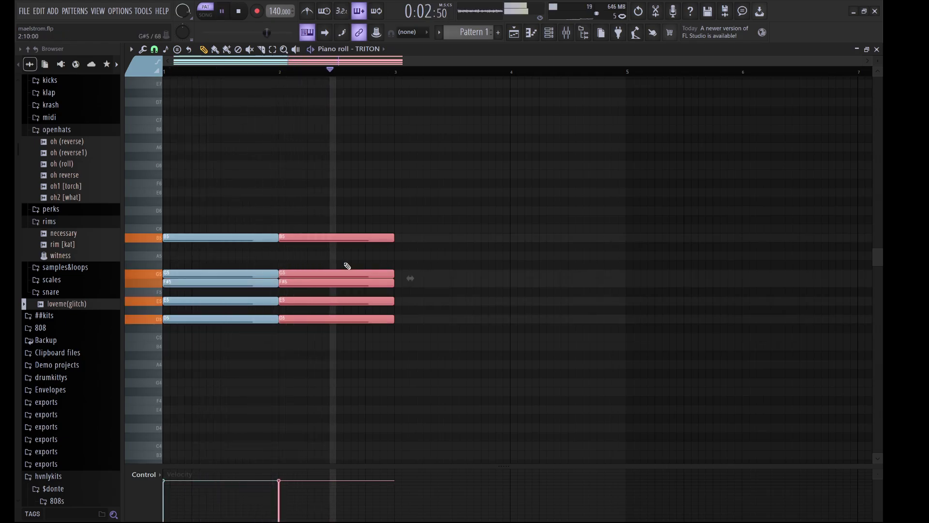
{"action": "key", "text": "ctrl+d"}
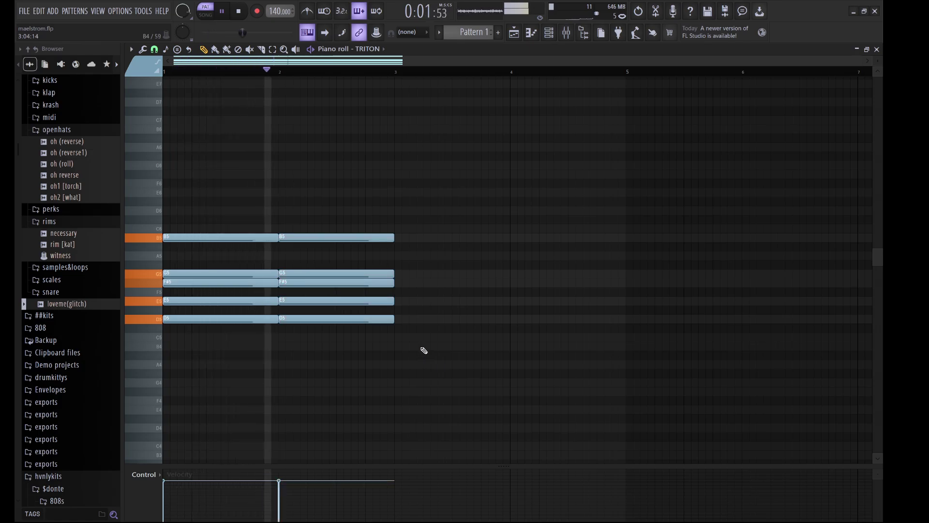
- Duplicate the two chords into bars 3 and 4 and lower the D5 notes of the copies to C5
{"action": "key", "text": "ctrl+b"}
{"action": "left_click_drag", "start_coordinate": [536, 350], "coordinate": [491, 315]}
{"action": "key", "text": "Down"}
{"action": "key", "text": "Down"}
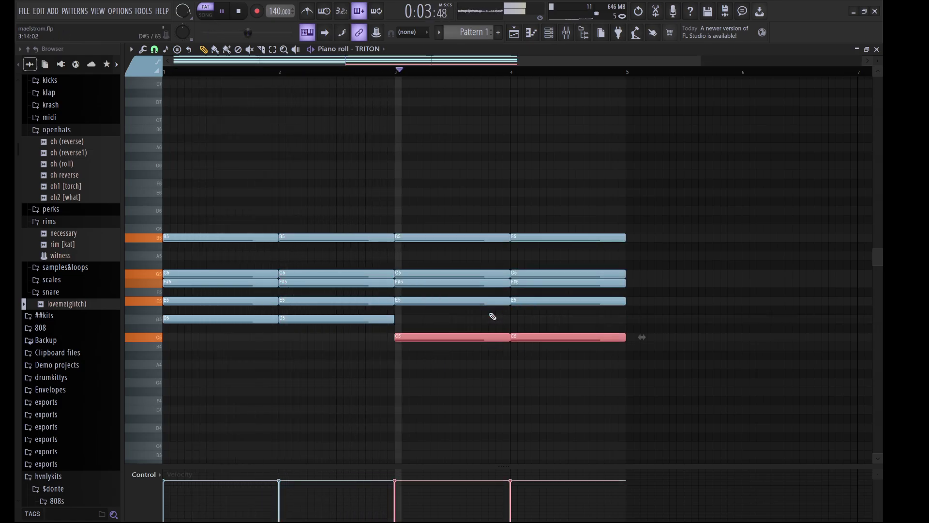
- Lower the B5 note in bar 4 to A5
{"action": "left_click_drag", "start_coordinate": [550, 253], "coordinate": [518, 230]}
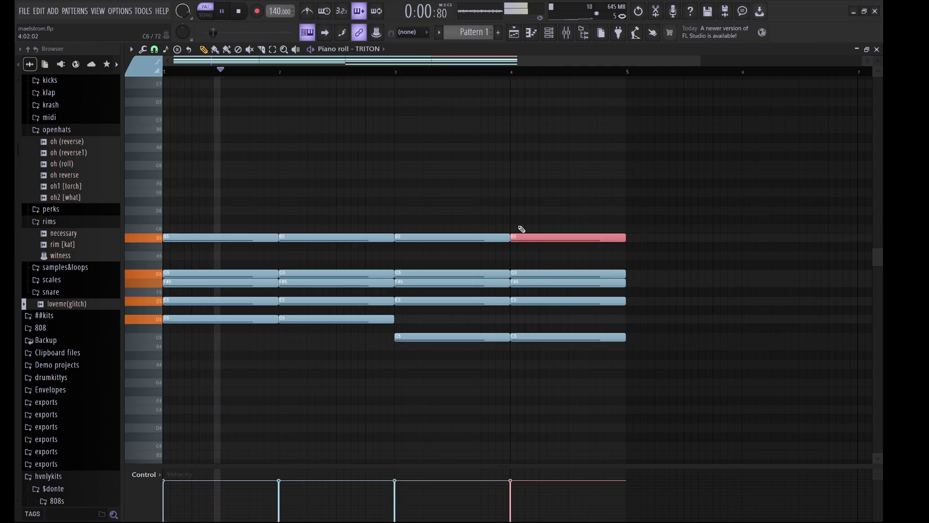
{"action": "key", "text": "Down"}
{"action": "key", "text": "Down"}
- Try lowering bar 3's B5 note to A5, replay the progression, and return the note to B5
{"action": "left_click", "coordinate": [481, 237]}
{"action": "key", "text": "Down"}
{"action": "key", "text": "Down"}
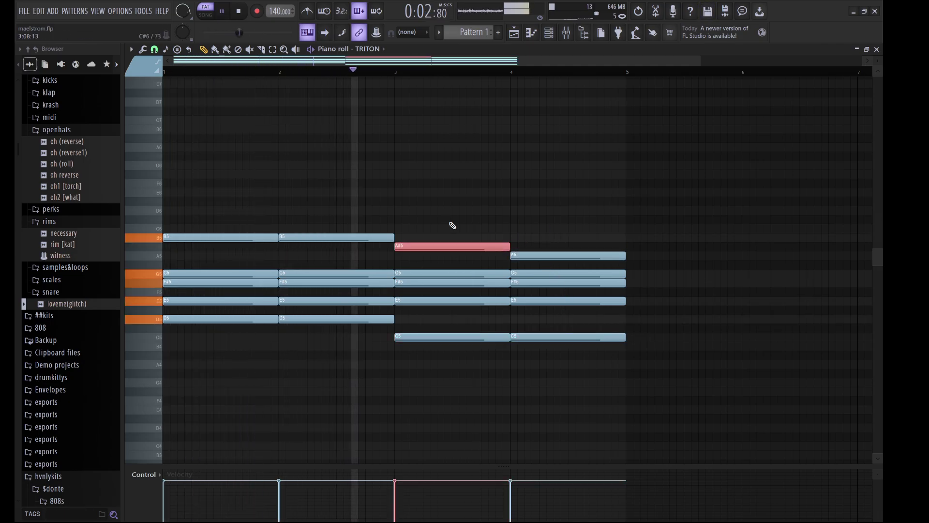
{"action": "key", "text": "ctrl+d"}
{"action": "key", "text": "space"}
{"action": "key", "text": "space"}
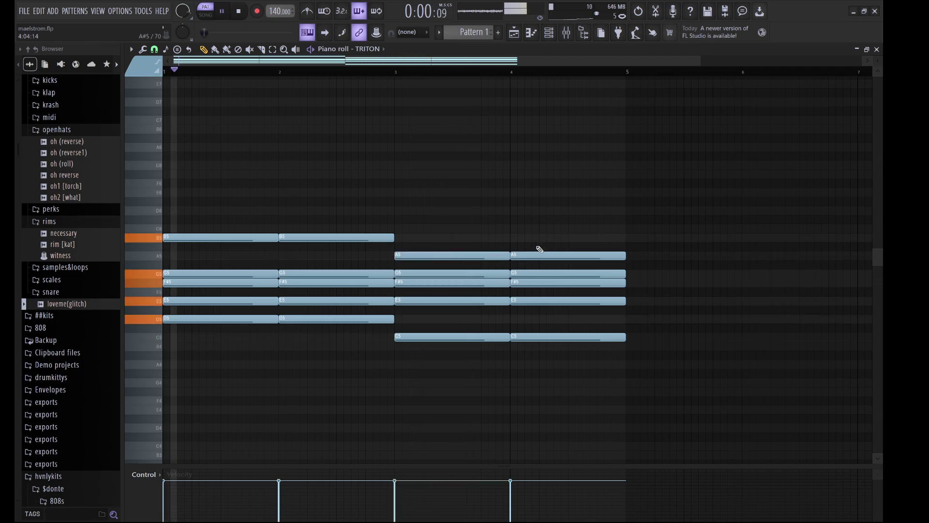
{"action": "left_click", "coordinate": [491, 257], "text": "ctrl"}
{"action": "key", "text": "Up"}
{"action": "key", "text": "Up"}
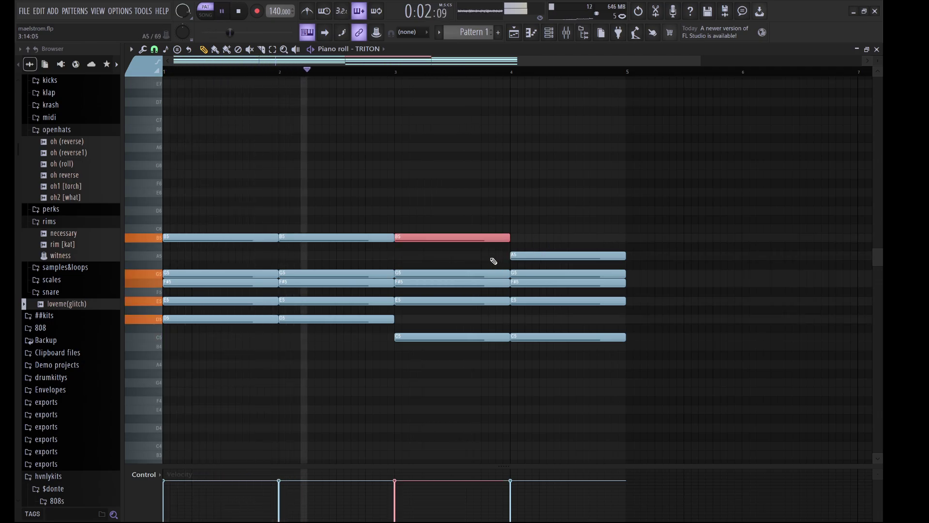
- Lower the F#5 note in bar 4 to D5 and replay the progression from the start
{"action": "left_click", "coordinate": [551, 286]}
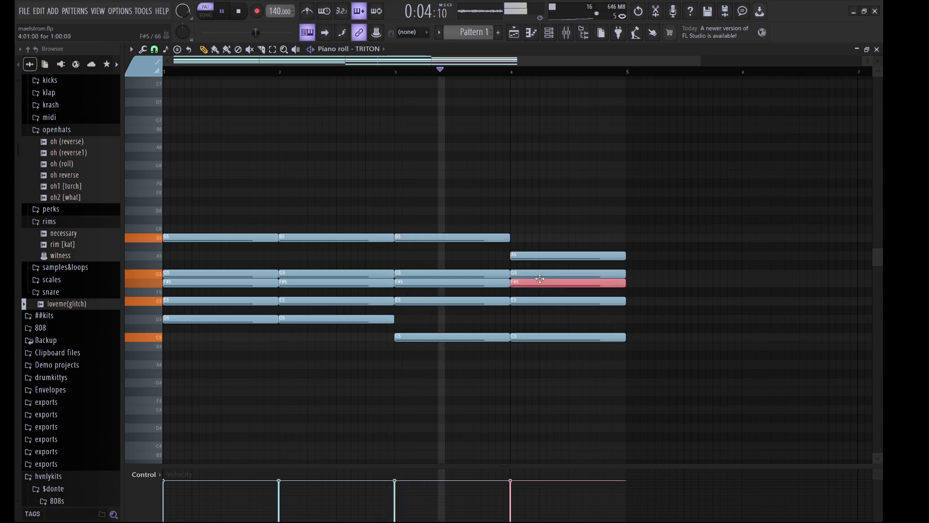
{"action": "key", "text": "Down"}
{"action": "key", "text": "Down"}
{"action": "key", "text": "Down"}
{"action": "key", "text": "Down"}
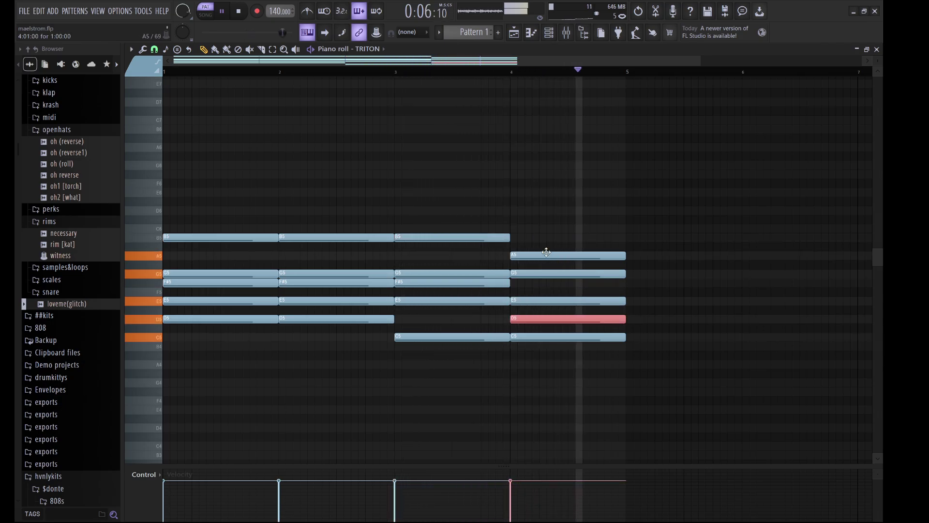
{"action": "key", "text": "space"}
{"action": "key", "text": "space"}
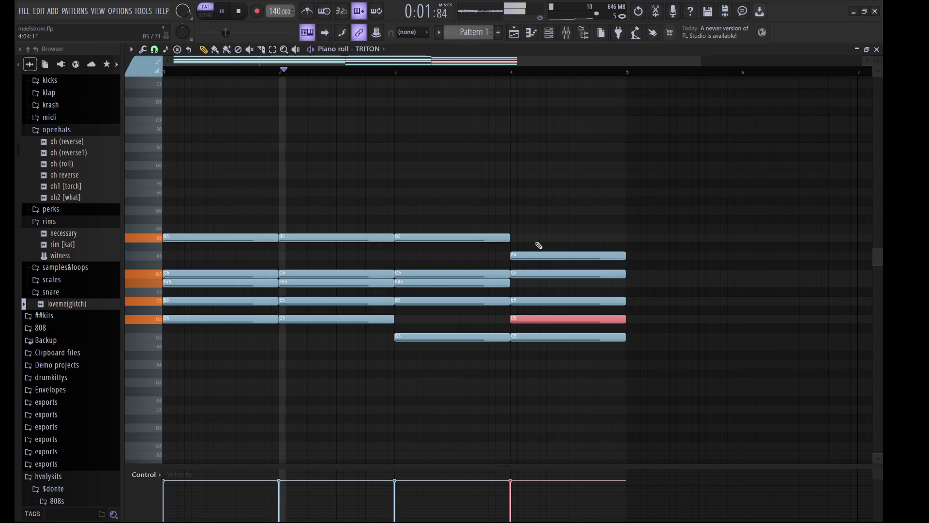
- Move the G5 note in bar 4 down to F#5 and restart playback to hear the chord
{"action": "left_click", "coordinate": [527, 275]}
{"action": "left_click_drag", "start_coordinate": [527, 274], "coordinate": [530, 283]}
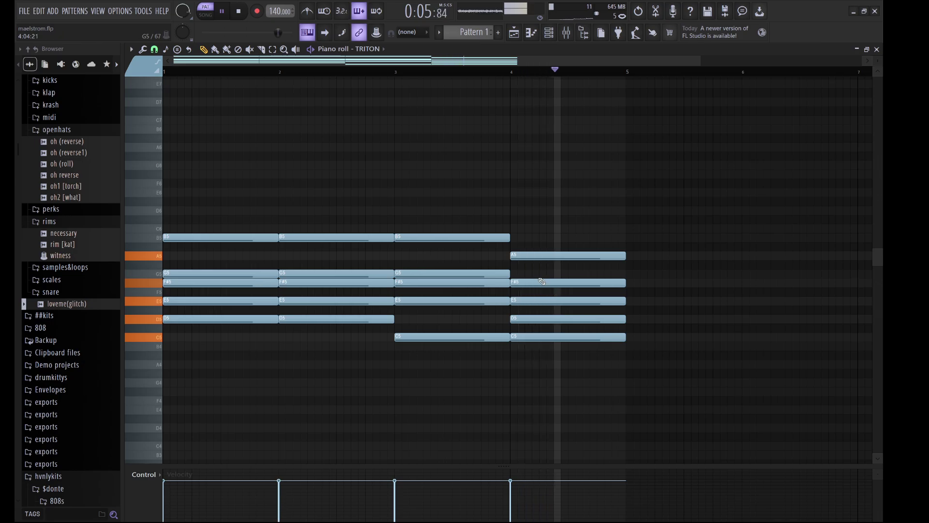
{"action": "key", "text": "space"}
{"action": "key", "text": "space"}
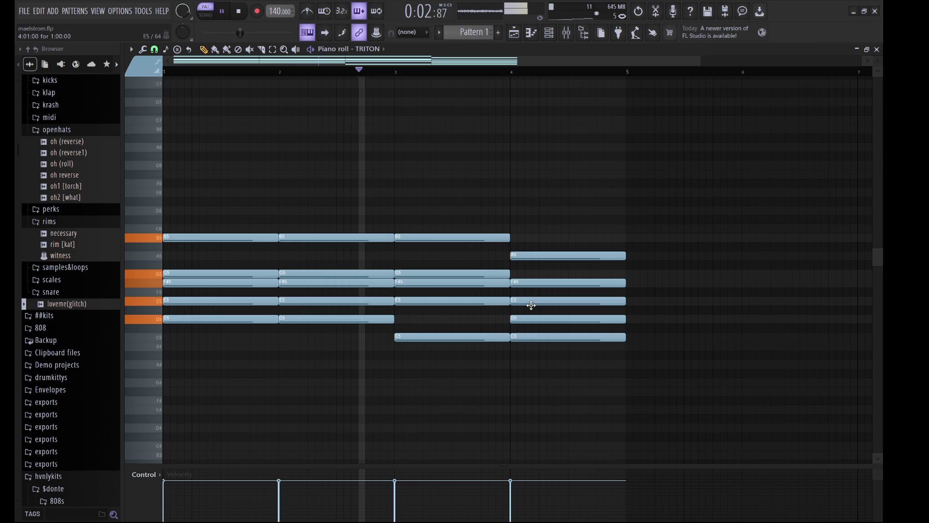
- Duplicate the four-bar progression into bars 5 to 8 and raise bar 6's B5 note to D6
{"action": "key", "text": "ctrl+b"}
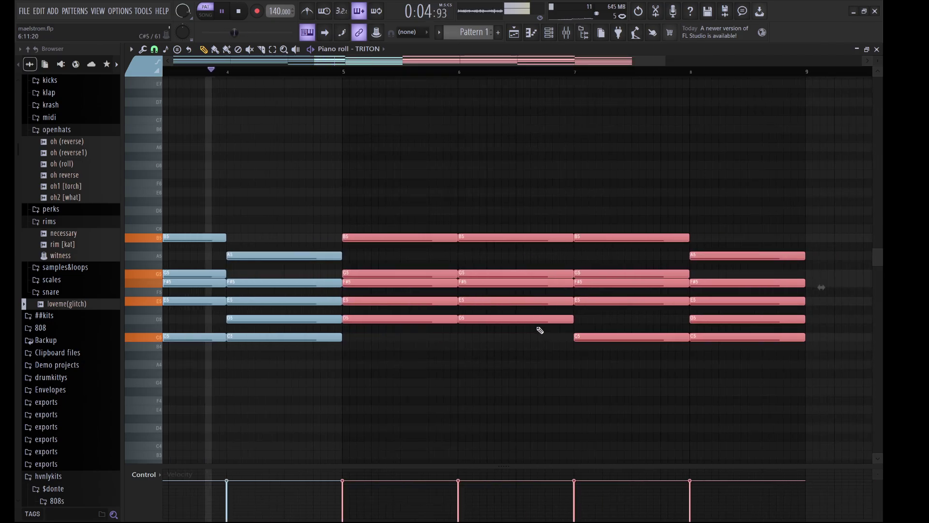
{"action": "left_click", "coordinate": [506, 235], "text": "ctrl"}
{"action": "key", "text": "shift+Up"}
{"action": "key", "text": "shift+Up"}
{"action": "key", "text": "shift+Up"}
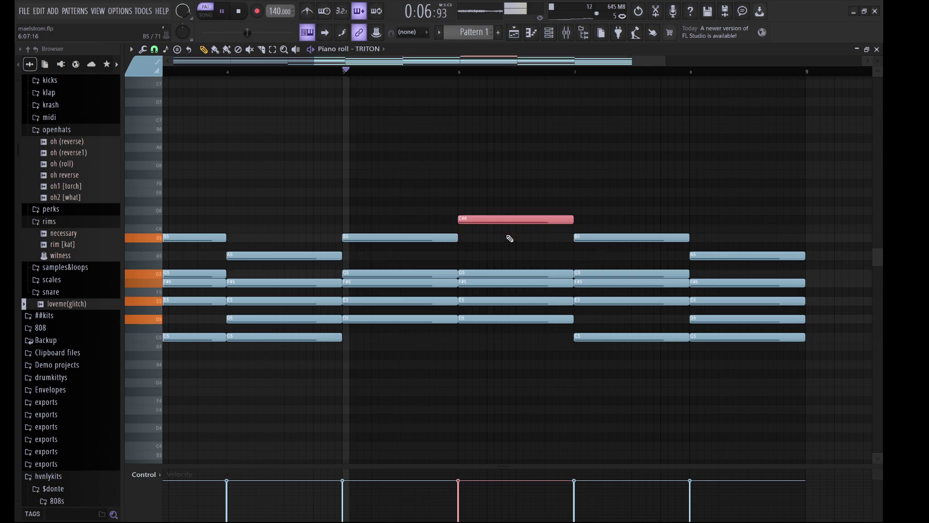
- Raise the F#5 note in bar 7 to A5 and restart playback
{"action": "left_click", "coordinate": [632, 284], "text": "ctrl"}
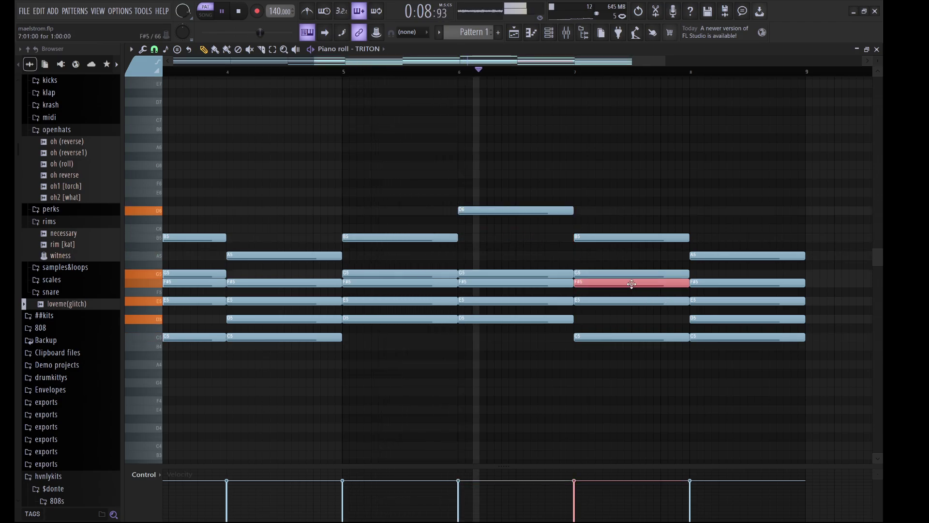
{"action": "key", "text": "shift+Up"}
{"action": "key", "text": "shift+Up"}
{"action": "key", "text": "shift+Up"}
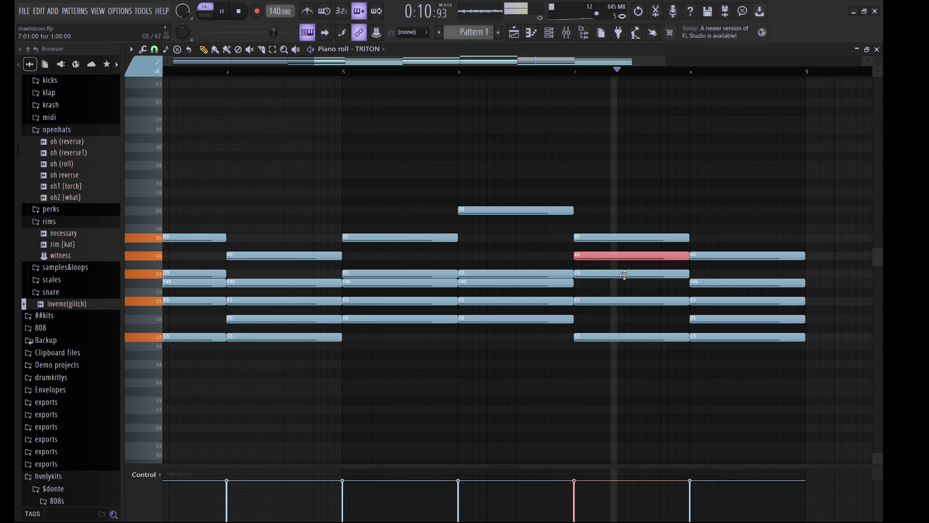
{"action": "key", "text": "space"}
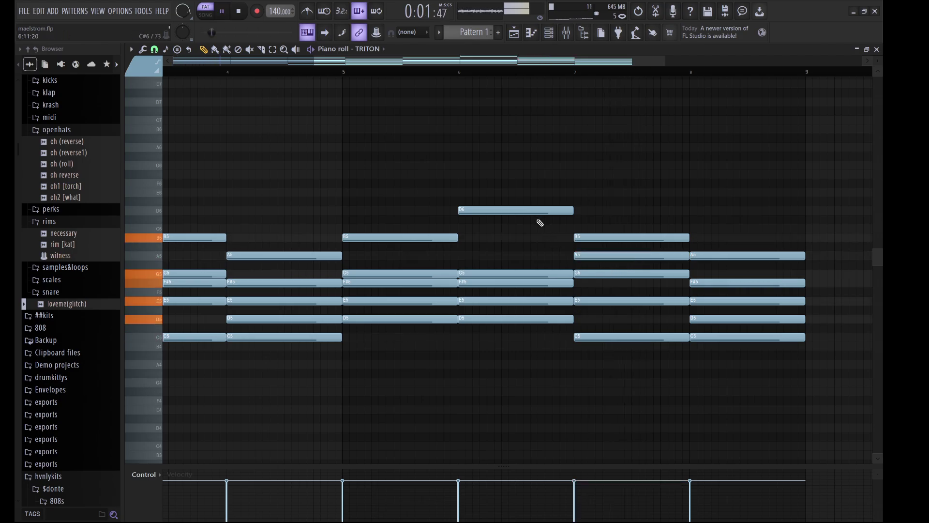
- Raise the G5 note in bar 6 to A5 and lower the E5 note in bar 7 to D5
{"action": "right_click", "coordinate": [476, 275], "text": "ctrl"}
{"action": "key", "text": "shift+Up"}
{"action": "key", "text": "shift+Up"}
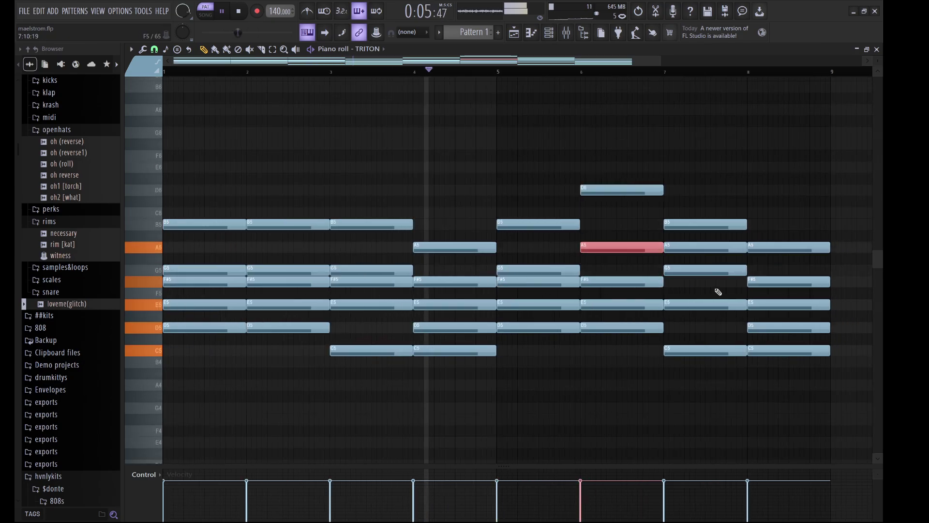
{"action": "left_click", "coordinate": [722, 303]}
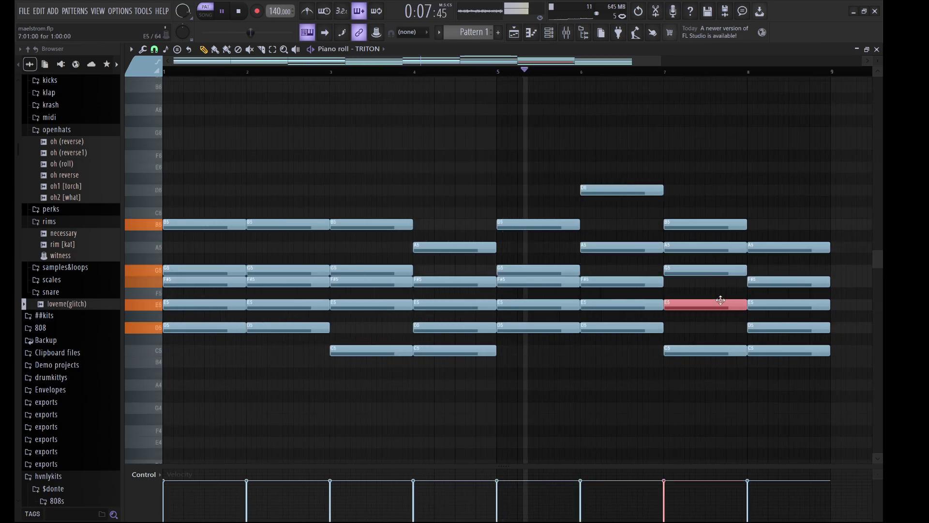
{"action": "key", "text": "shift+Down"}
{"action": "key", "text": "shift+Down"}
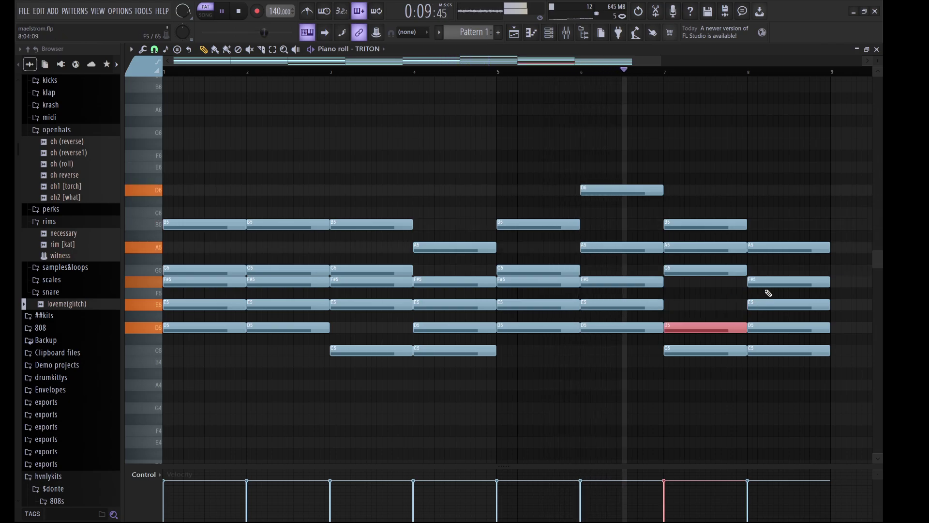
- In bar 8, raise the F#5 note to G5 and the A5 note to B5
{"action": "left_click", "coordinate": [767, 284]}
{"action": "key", "text": "shift+Up"}
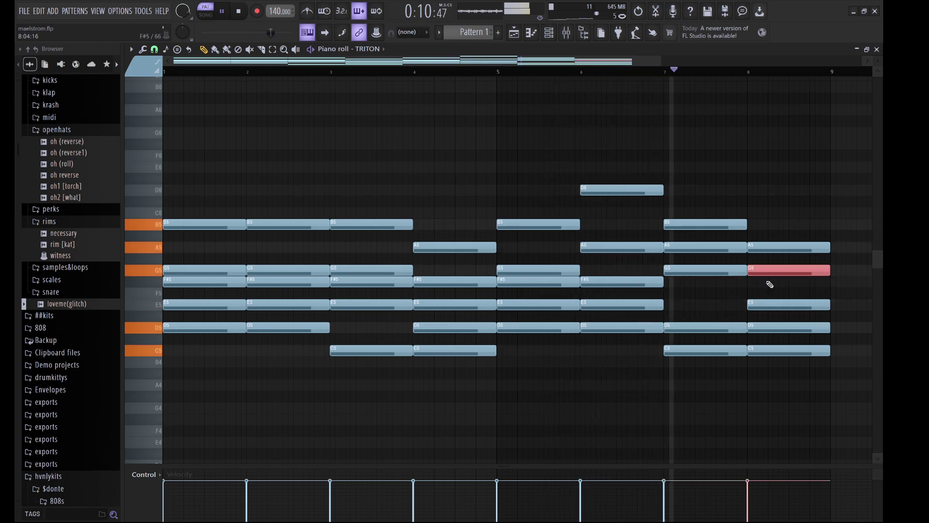
{"action": "left_click", "coordinate": [792, 247]}
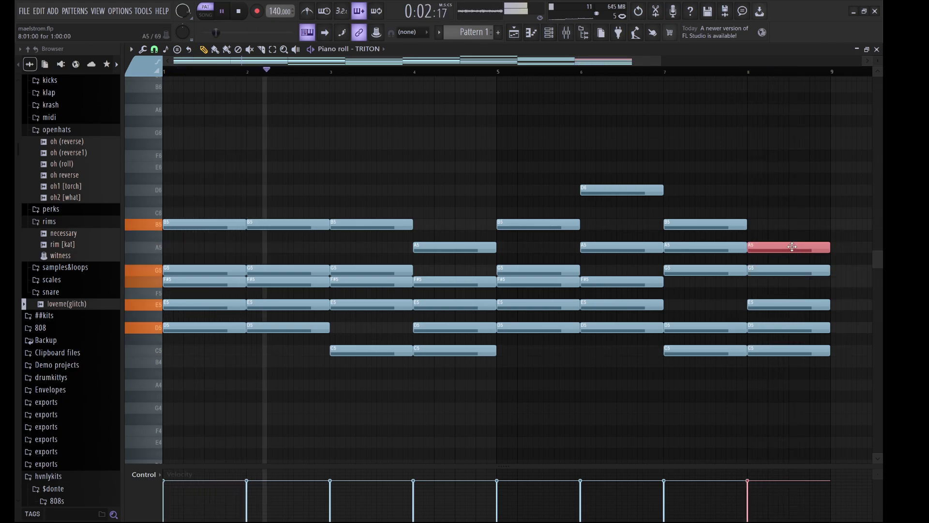
{"action": "key", "text": "shift+Up"}
{"action": "key", "text": "shift+Up"}
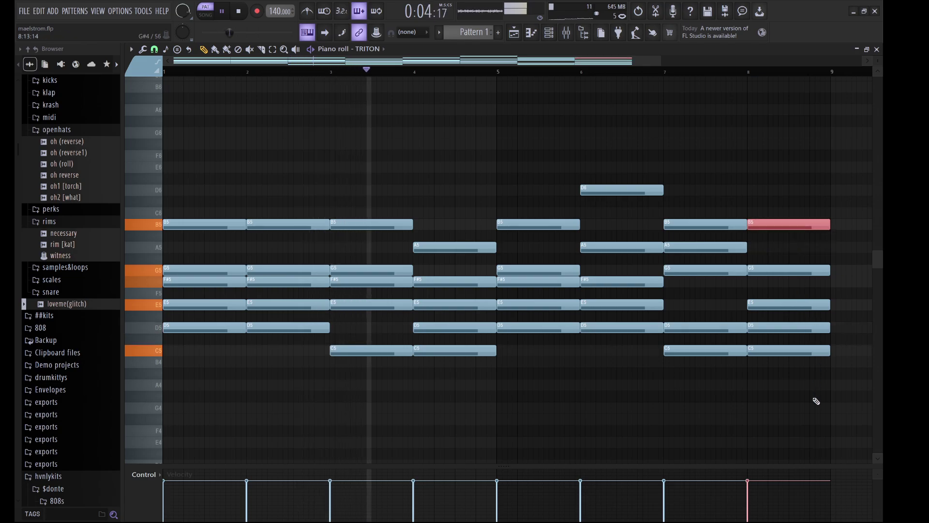
- Split the bar 8 chord at its midpoint and lower the second half's G5 note to F#5
{"action": "left_click_drag", "start_coordinate": [815, 400], "coordinate": [788, 224]}
{"action": "key", "text": "ctrl+b"}
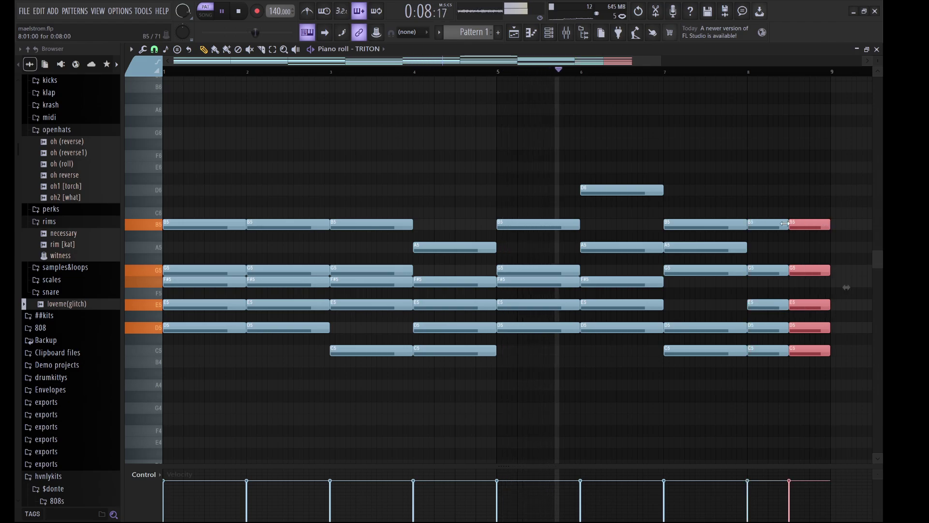
{"action": "left_click", "coordinate": [808, 271], "text": "ctrl"}
{"action": "key", "text": "shift+Down"}
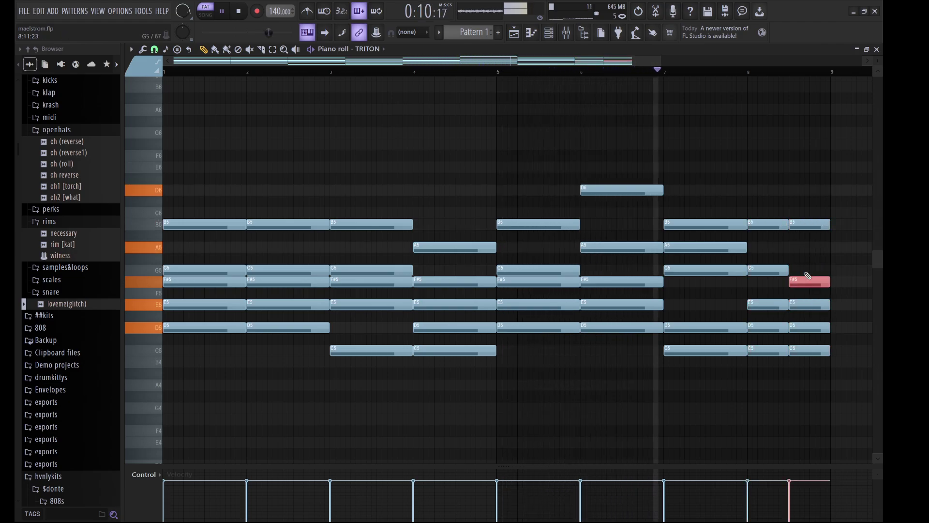
- Lower the B5 note in the second half of bar 8 to G5
{"action": "left_click", "coordinate": [807, 252], "text": "ctrl"}
{"action": "left_click", "coordinate": [807, 224]}
{"action": "key", "text": "Down"}
{"action": "key", "text": "Down"}
{"action": "key", "text": "Down"}
{"action": "key", "text": "Down"}
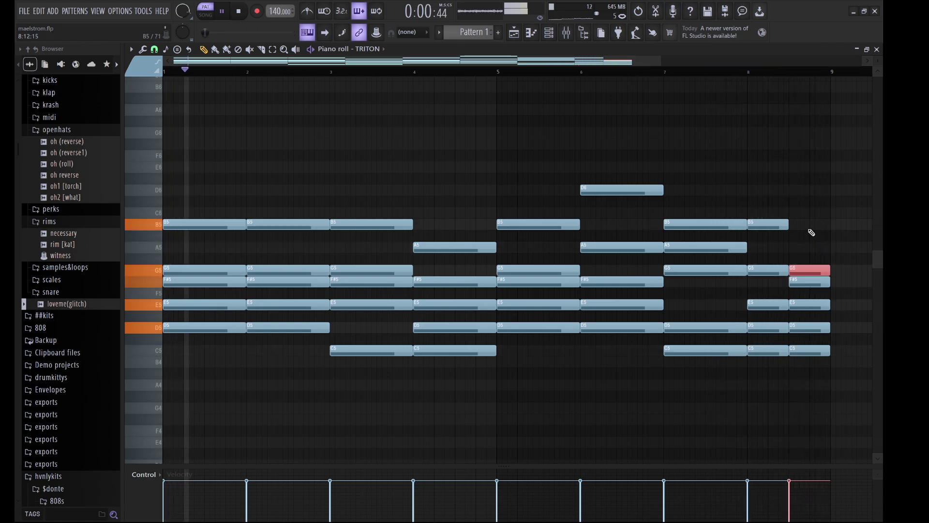
- Slightly randomize the velocities of the chord notes
{"action": "left_click", "coordinate": [569, 156], "text": "ctrl"}
{"action": "key", "text": "alt+r"}
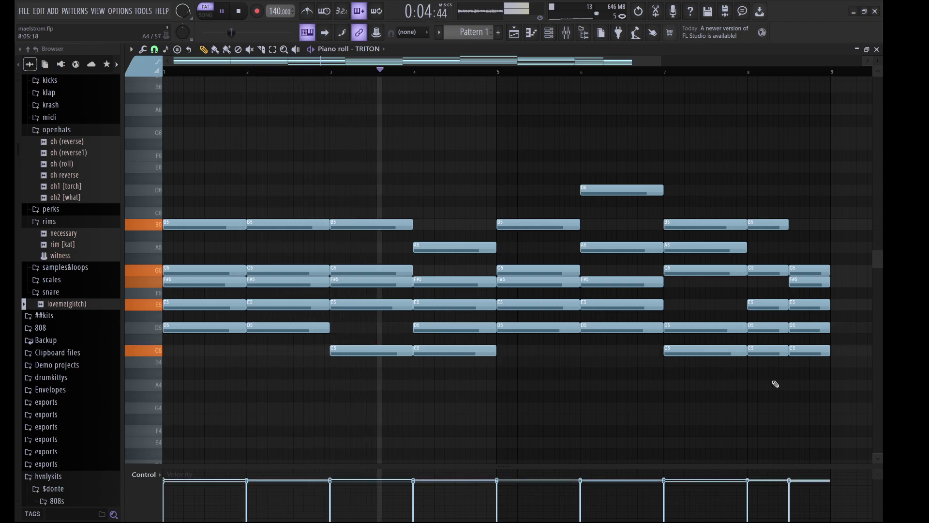
- Copy E5 in bars 1–2, C5 in bars 3–4, D5 in bars 5–6 and C5 in bars 7–8 two octaves down as bass notes
{"action": "left_click_drag", "start_coordinate": [810, 345], "coordinate": [758, 358]}
{"action": "left_click", "coordinate": [725, 352], "text": "ctrl+shift"}
{"action": "left_click", "coordinate": [596, 324], "text": "ctrl+shift"}
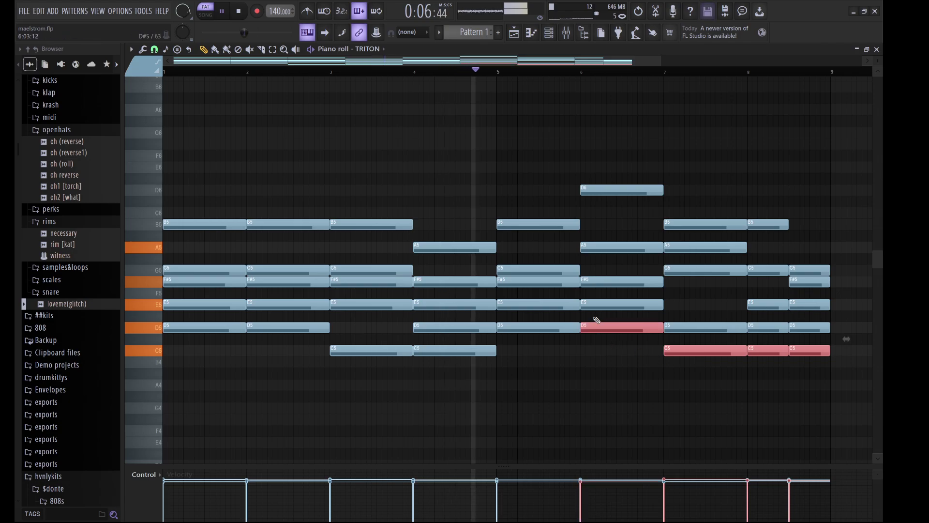
{"action": "left_click", "coordinate": [552, 328], "text": "ctrl+shift"}
{"action": "left_click_drag", "start_coordinate": [477, 334], "coordinate": [397, 361]}
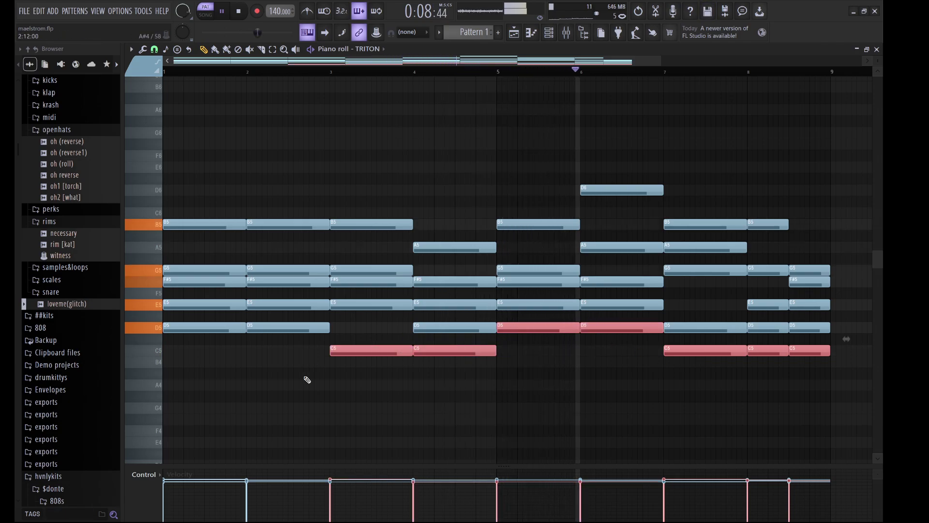
{"action": "left_click_drag", "start_coordinate": [291, 357], "coordinate": [224, 322]}
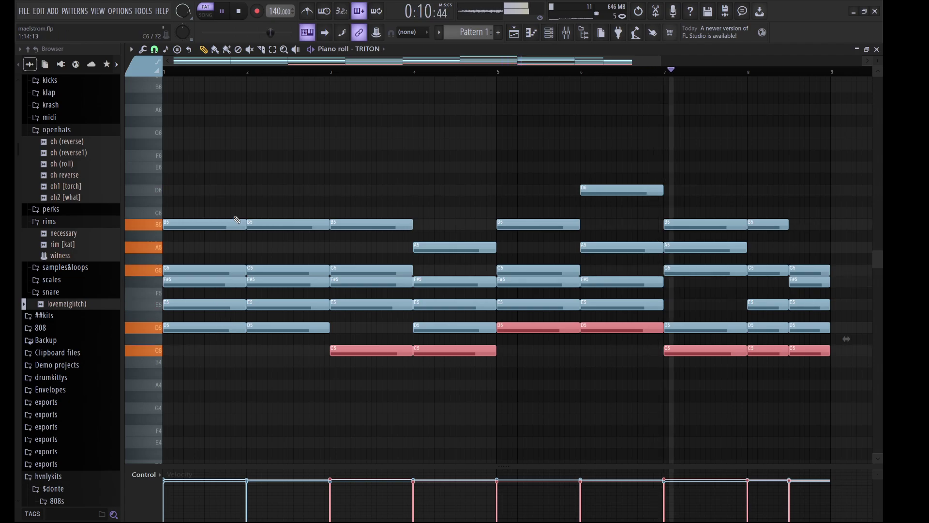
{"action": "left_click_drag", "start_coordinate": [303, 321], "coordinate": [216, 289]}
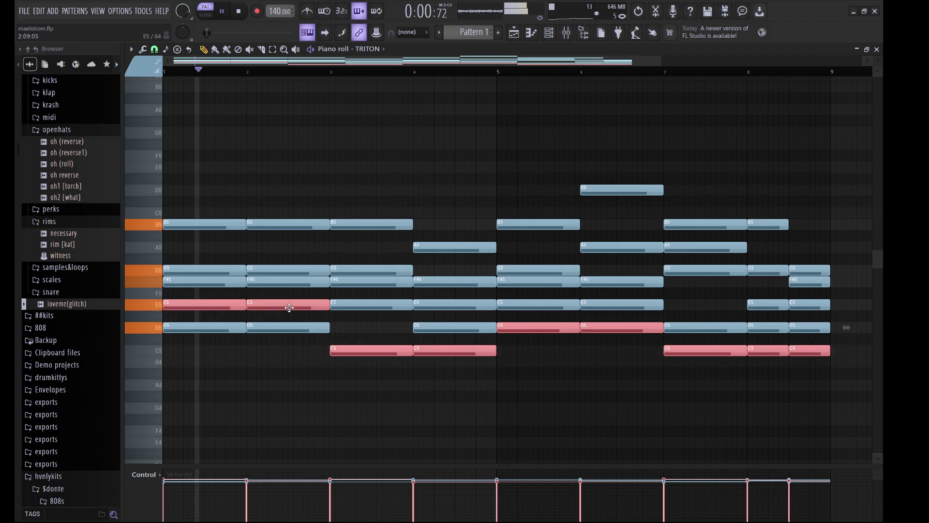
{"action": "key", "text": "ctrl+Down"}
{"action": "key", "text": "ctrl+Down"}
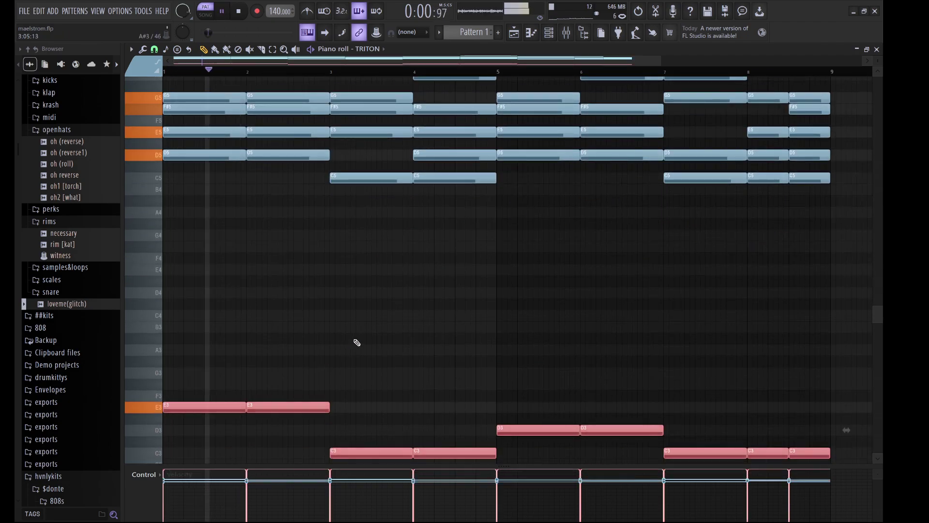
{"action": "key", "text": "ctrl+d"}
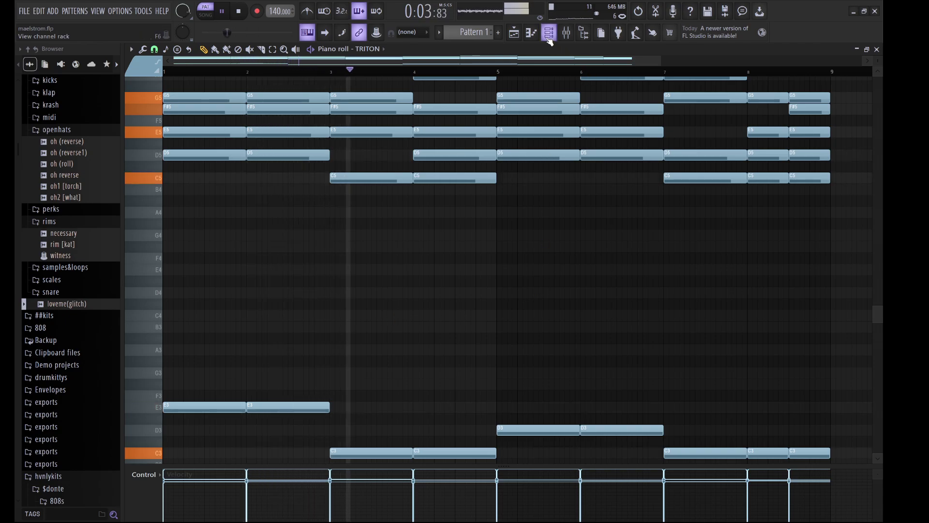
- Raise the bass note in the second half of bar 8 to F#3
{"action": "scroll", "coordinate": [673, 228], "scroll_direction": "down", "scroll_amount": 4}
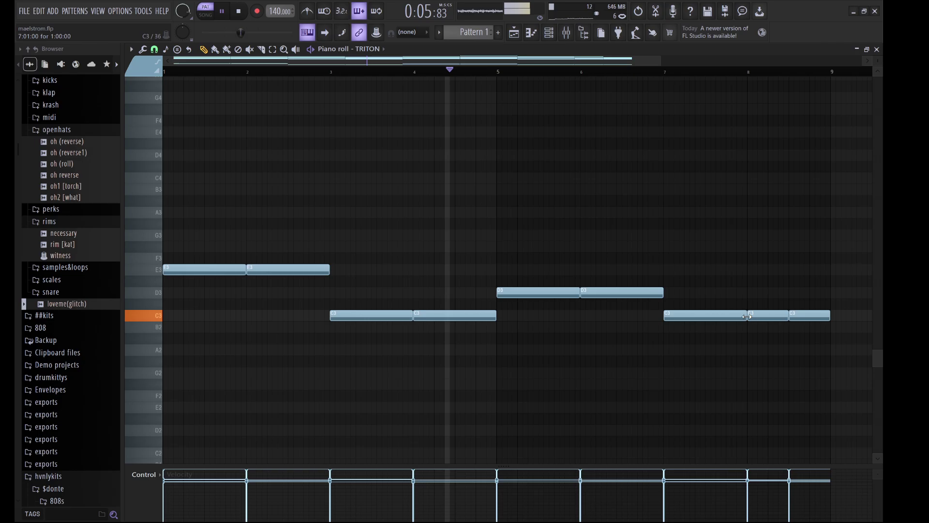
{"action": "left_click", "coordinate": [808, 318], "text": "ctrl"}
{"action": "key", "text": "shift+Up"}
{"action": "key", "text": "shift+Up"}
{"action": "key", "text": "shift+Up"}
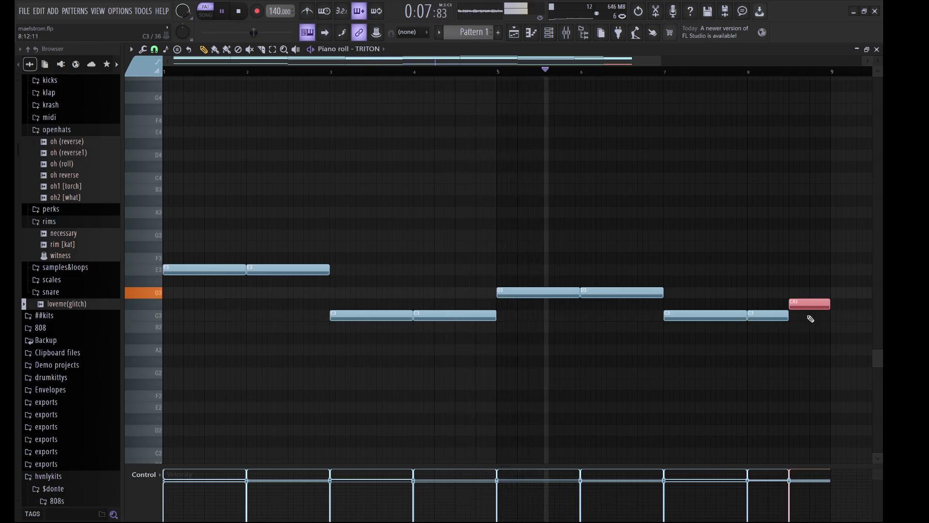
{"action": "key", "text": "shift+Up"}
{"action": "key", "text": "shift+Up"}
{"action": "key", "text": "shift+Up"}
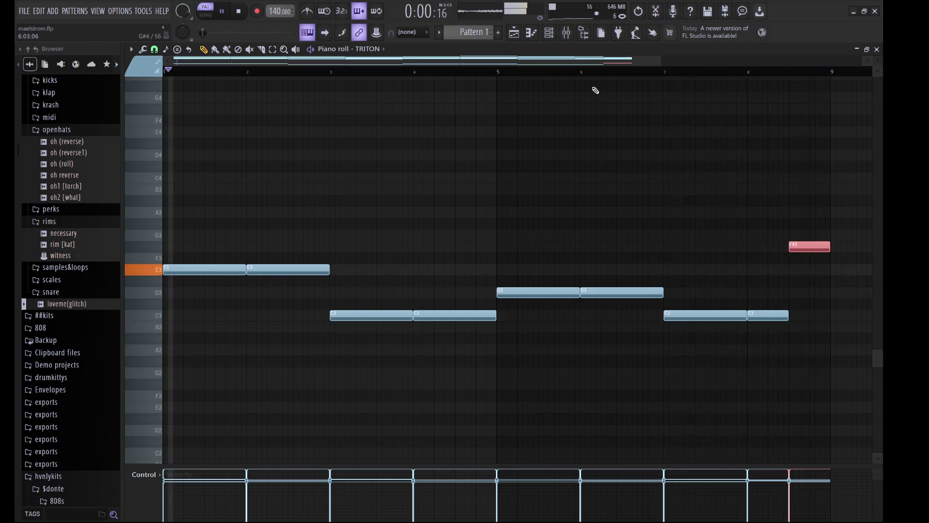
- Paste the TRITON chord notes into the first Sampler channel of the channel rack and stop playback
{"action": "left_click", "coordinate": [549, 32]}
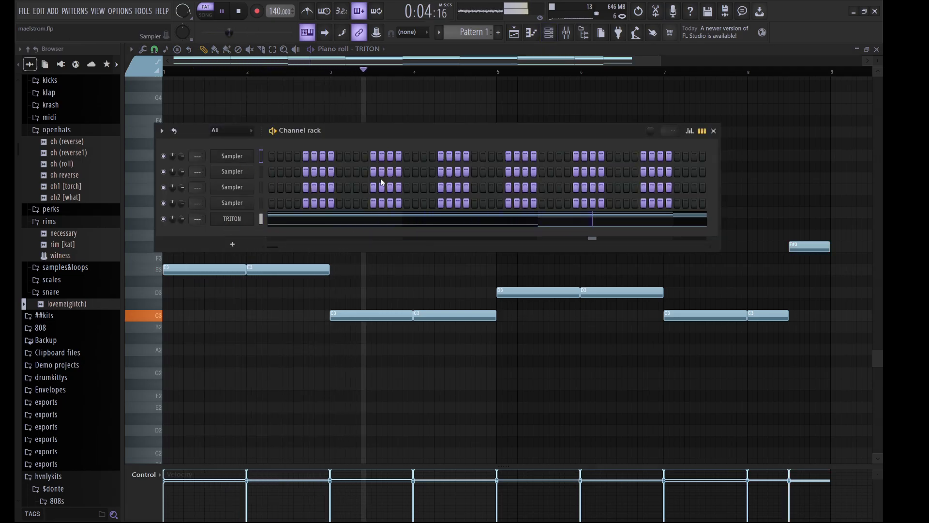
{"action": "key", "text": "ctrl+v"}
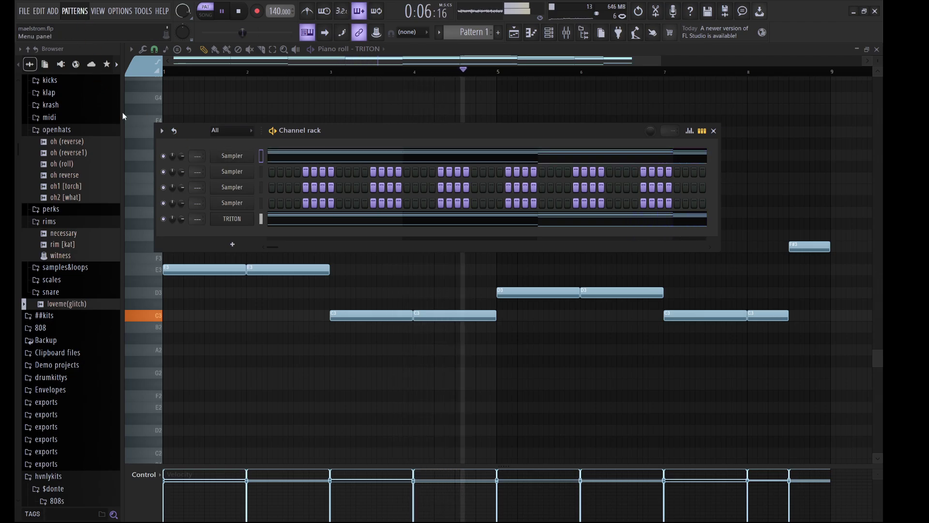
{"action": "key", "text": "space"}
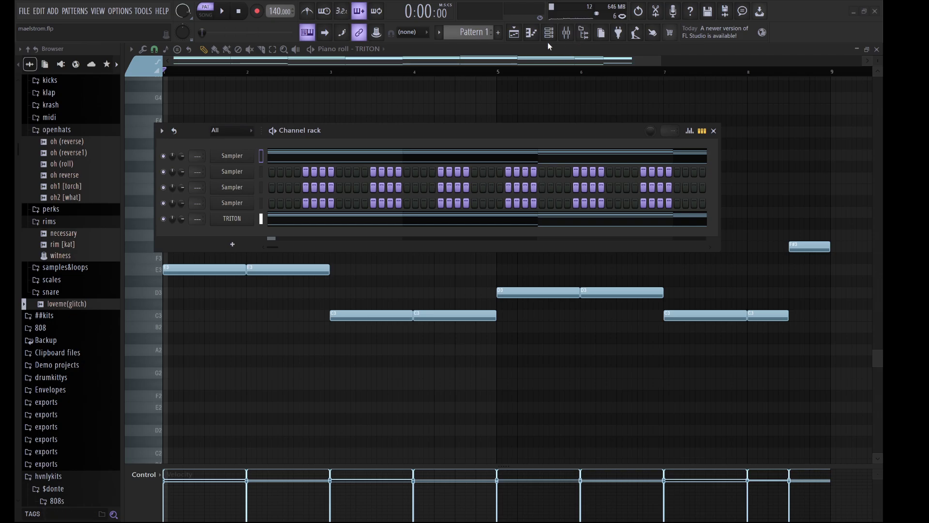
- Place the rendered Pattern 1 audio clip at bar 1 on Track 1 of the playlist
{"action": "left_click", "coordinate": [514, 34]}
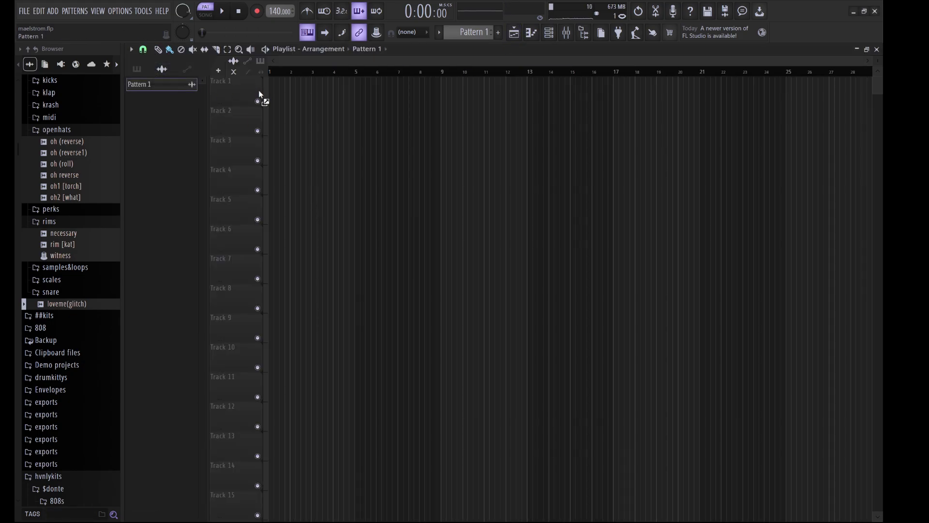
{"action": "left_click", "coordinate": [285, 95]}
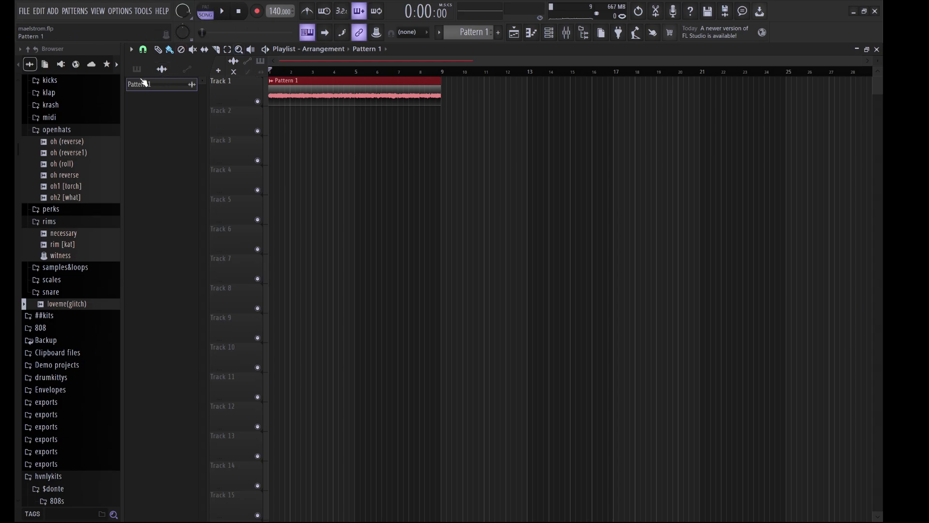
{"action": "left_click_drag", "start_coordinate": [157, 93], "coordinate": [269, 258]}
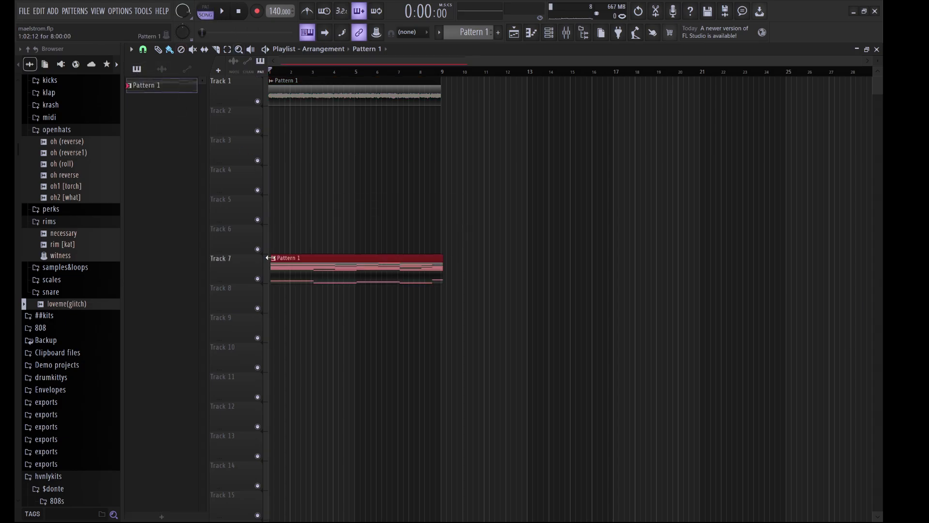
- Set the declicking mode of the Pattern 1 audio clip to Generic (bleeding)
{"action": "double_click", "coordinate": [293, 94]}
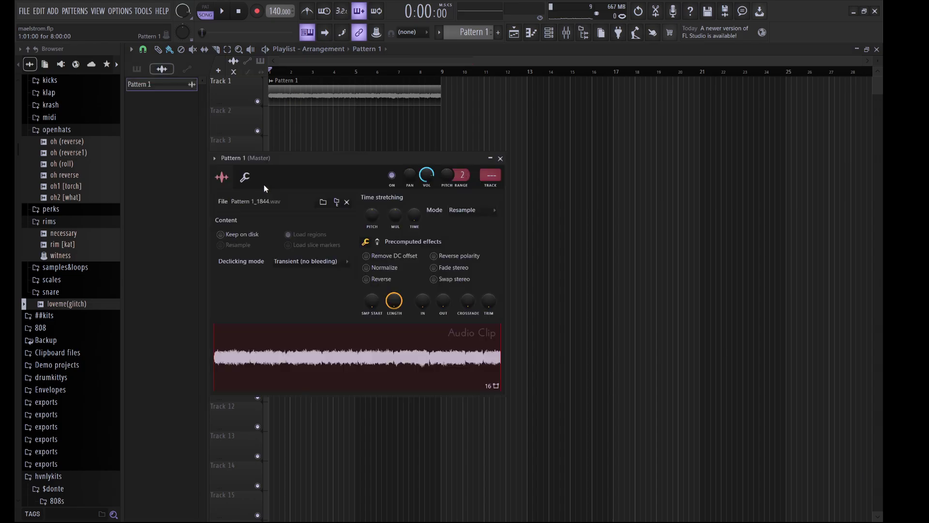
{"action": "left_click", "coordinate": [304, 263]}
{"action": "left_click", "coordinate": [300, 297]}
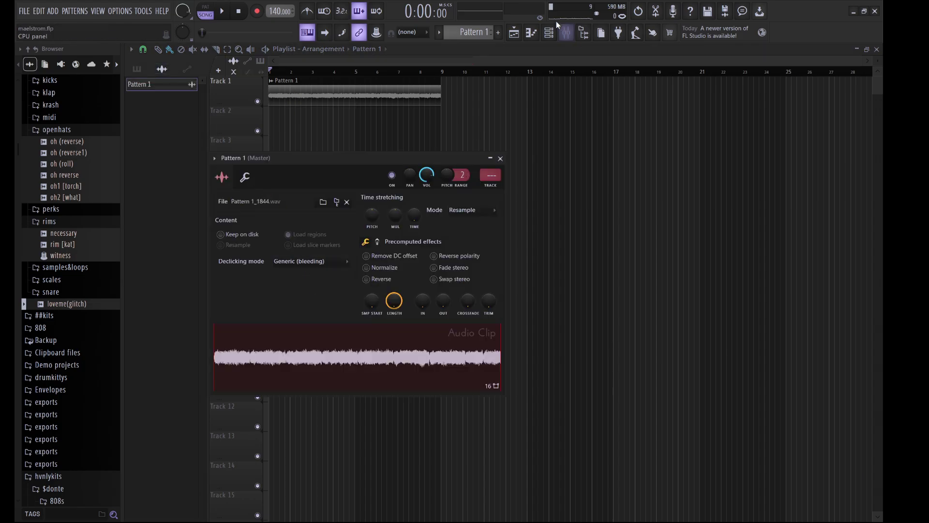
- Cut the chord notes from the TRITON channel in the channel rack and play the song
{"action": "left_click", "coordinate": [550, 35]}
{"action": "left_click", "coordinate": [237, 131]}
{"action": "left_click", "coordinate": [226, 140]}
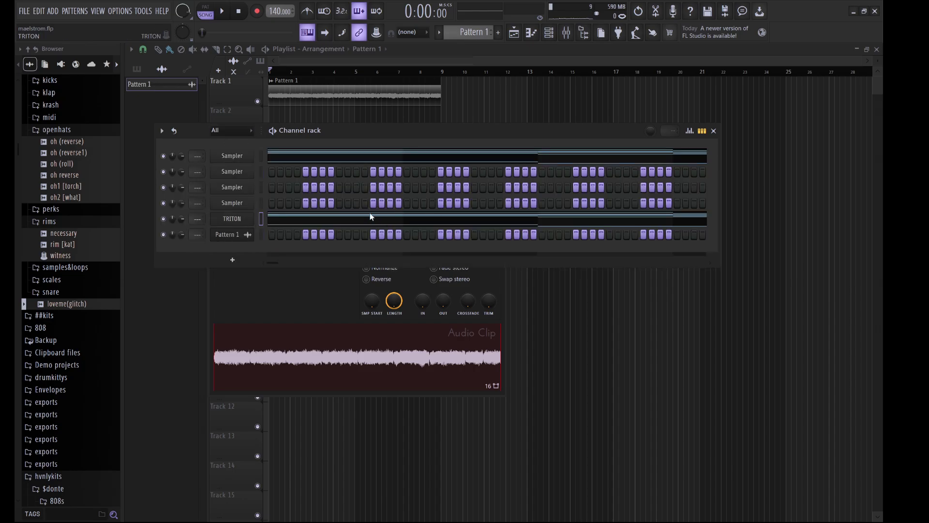
{"action": "key", "text": "ctrl+x"}
{"action": "key", "text": "space"}
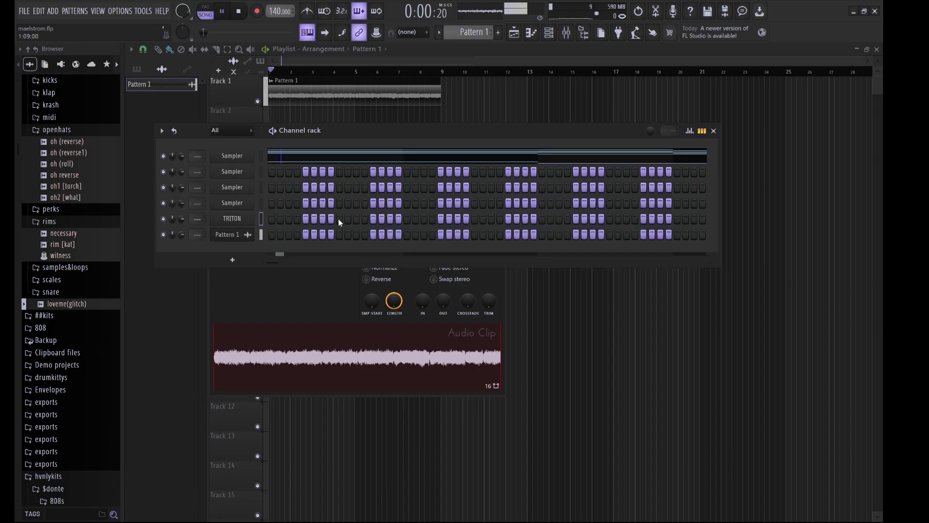
- Filter the TRITON program browser to the Strings category and load the Cellos Renforce sound
{"action": "left_click", "coordinate": [234, 219]}
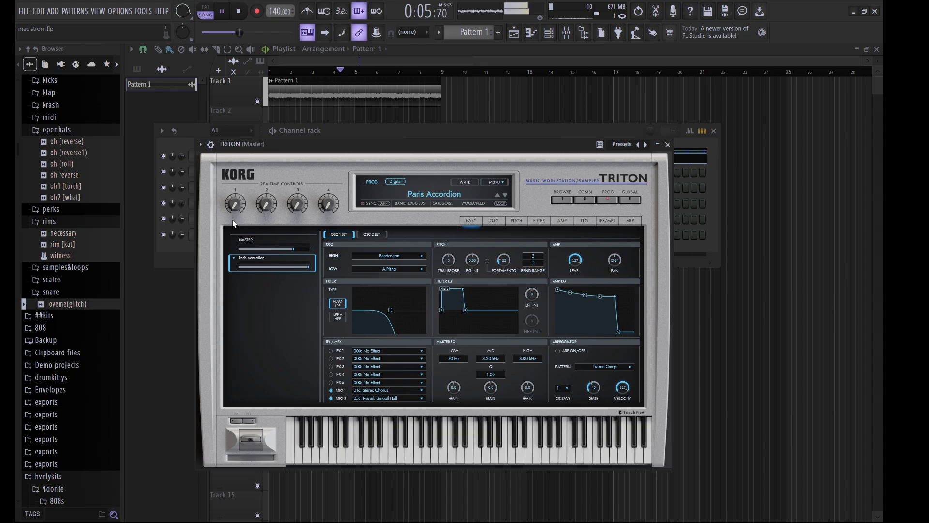
{"action": "left_click", "coordinate": [420, 195]}
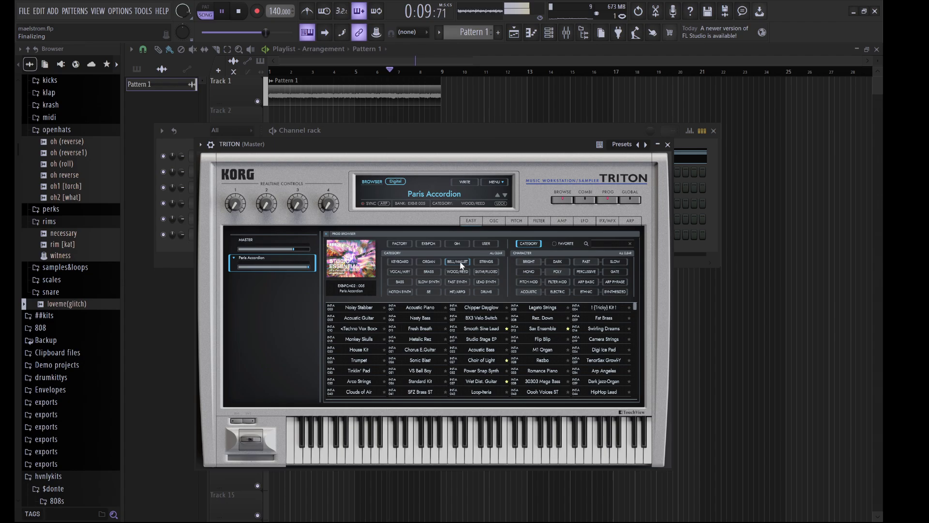
{"action": "left_click", "coordinate": [495, 261]}
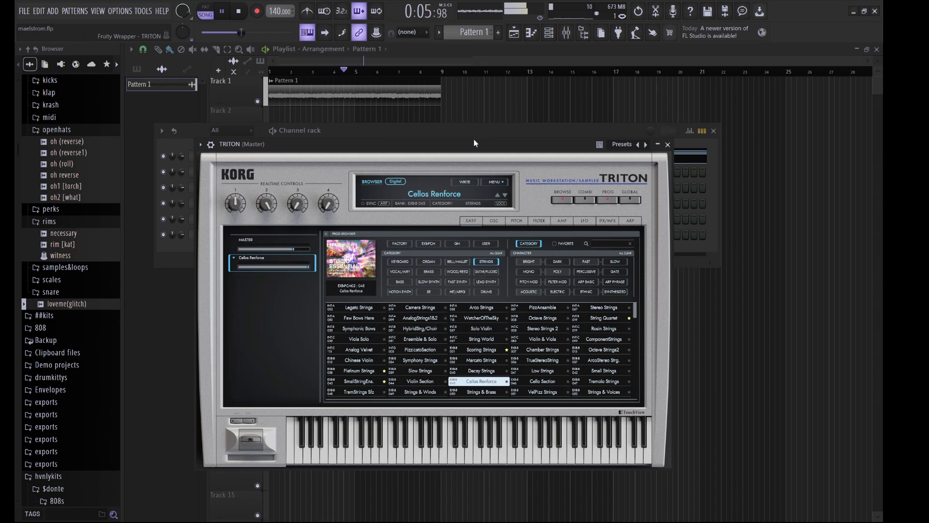
- Open the TRITON channel's piano roll and place the first melody note at F#5 at the start of bar 1
{"action": "left_click", "coordinate": [457, 129]}
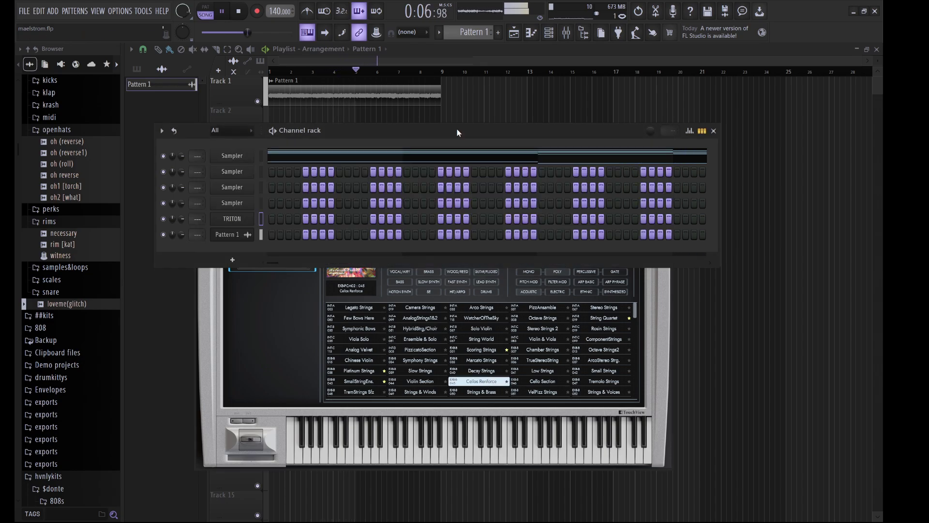
{"action": "left_click", "coordinate": [278, 213]}
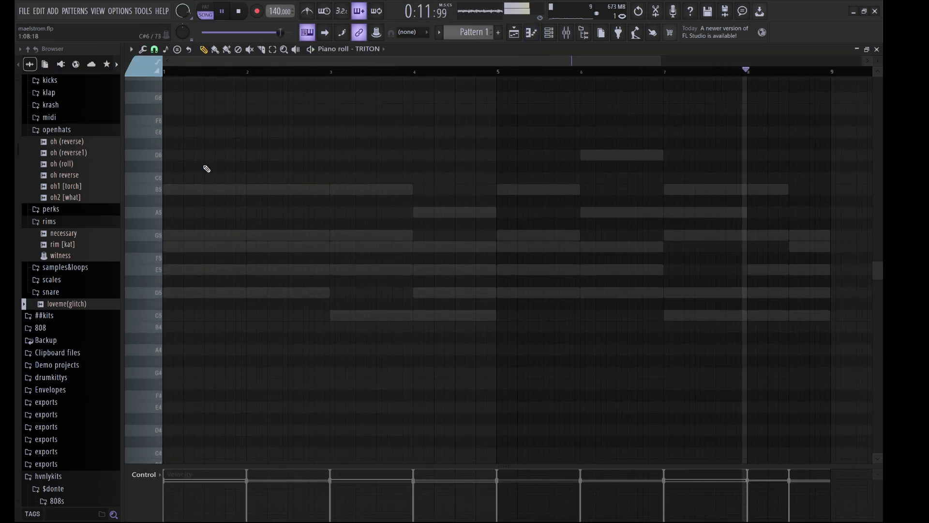
{"action": "left_click", "coordinate": [191, 132]}
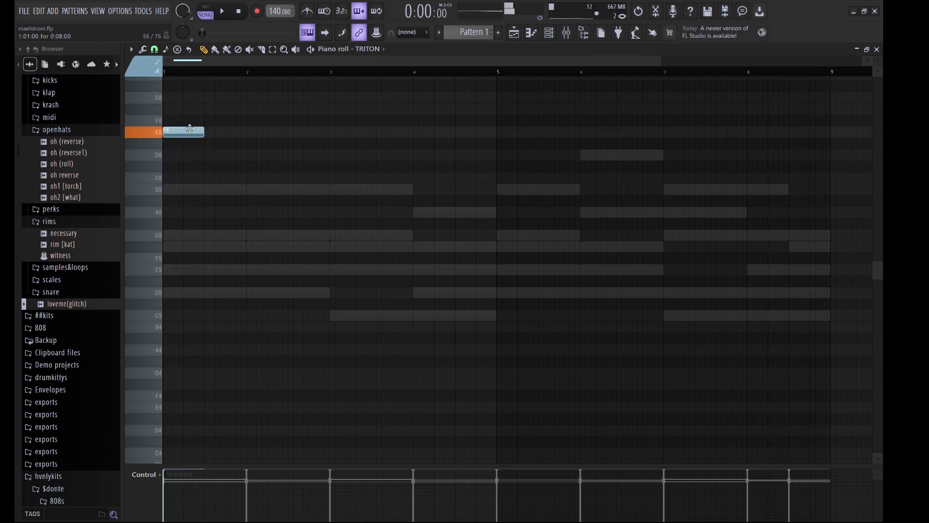
{"action": "left_click_drag", "start_coordinate": [190, 129], "coordinate": [167, 116]}
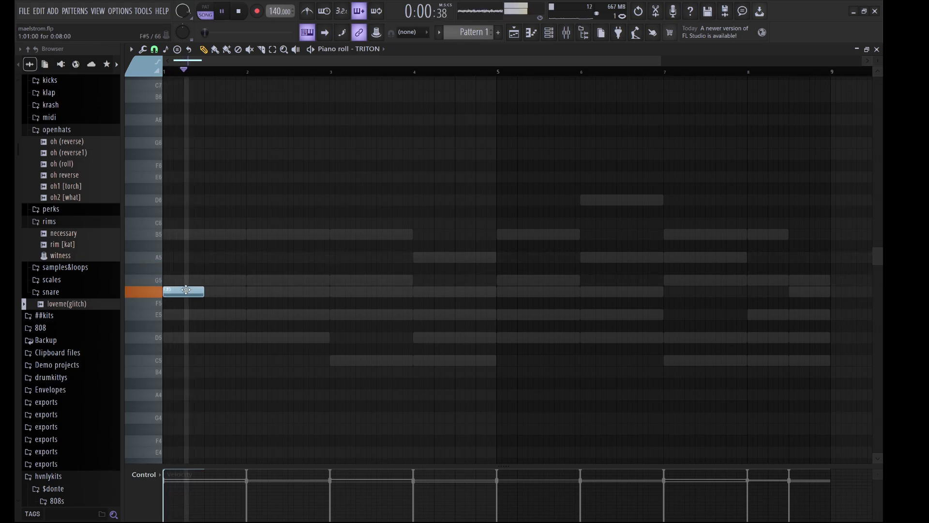
- Add a G5 note at step 7 of bar 1, trim the F#5 note to meet it and shorten G5 to two steps
{"action": "left_click", "coordinate": [195, 279]}
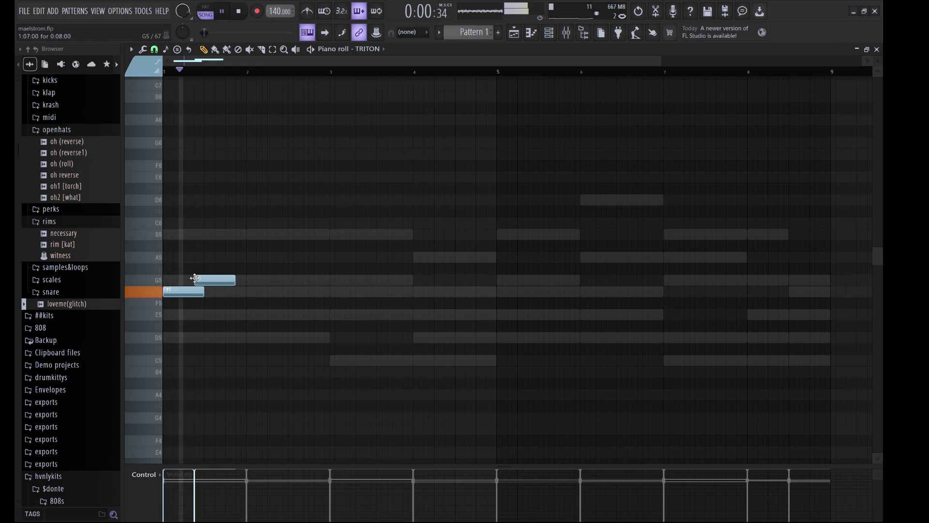
{"action": "key", "text": "space"}
{"action": "key", "text": "space"}
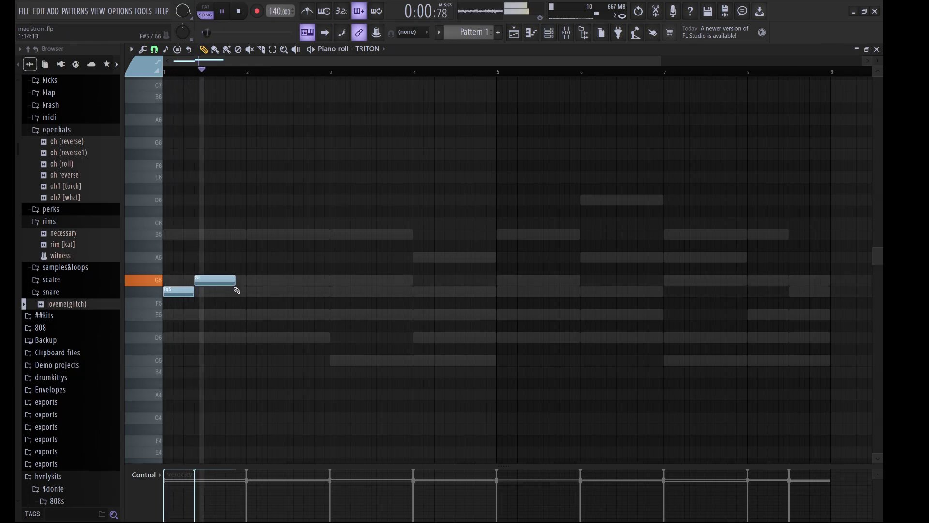
{"action": "left_click_drag", "start_coordinate": [234, 286], "coordinate": [204, 280]}
- Complete the bar 1 melody with consecutive two-step notes at A5, B5, D6 and C6
{"action": "left_click", "coordinate": [208, 257]}
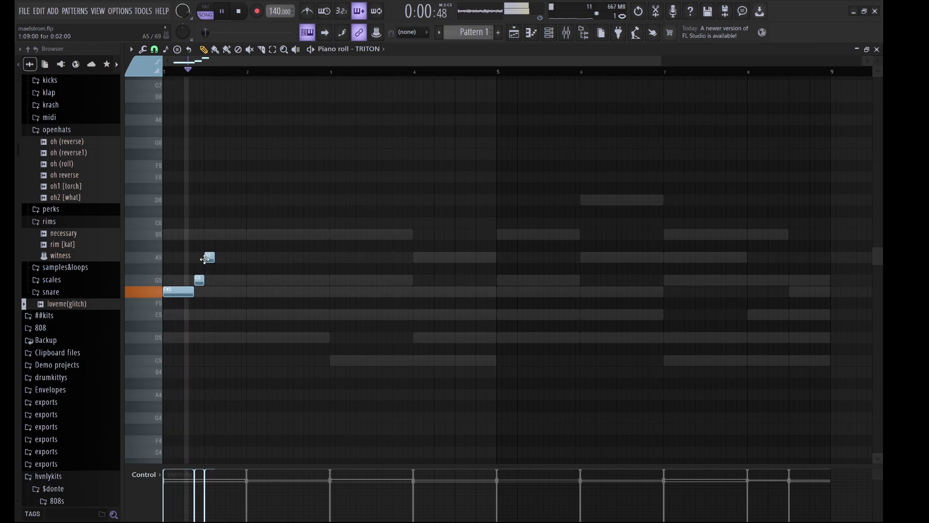
{"action": "left_click", "coordinate": [225, 236]}
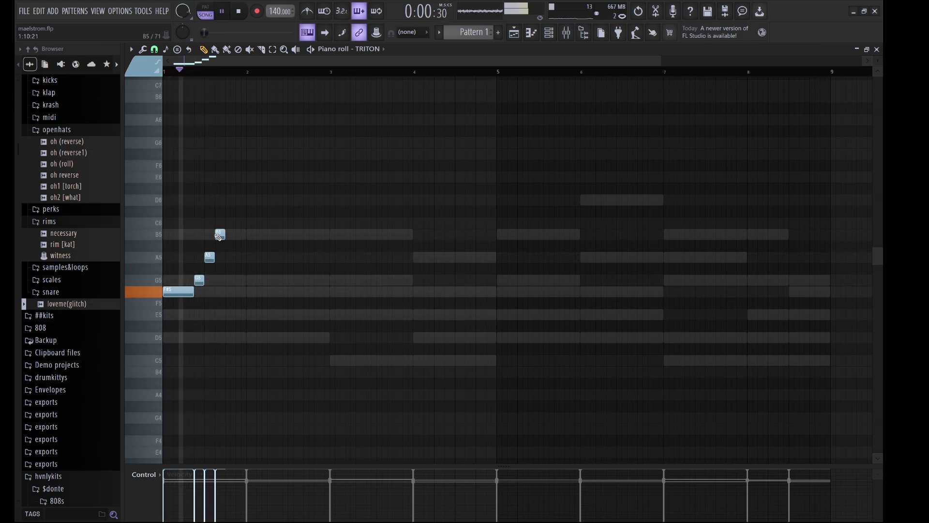
{"action": "left_click", "coordinate": [228, 199]}
{"action": "left_click", "coordinate": [240, 222]}
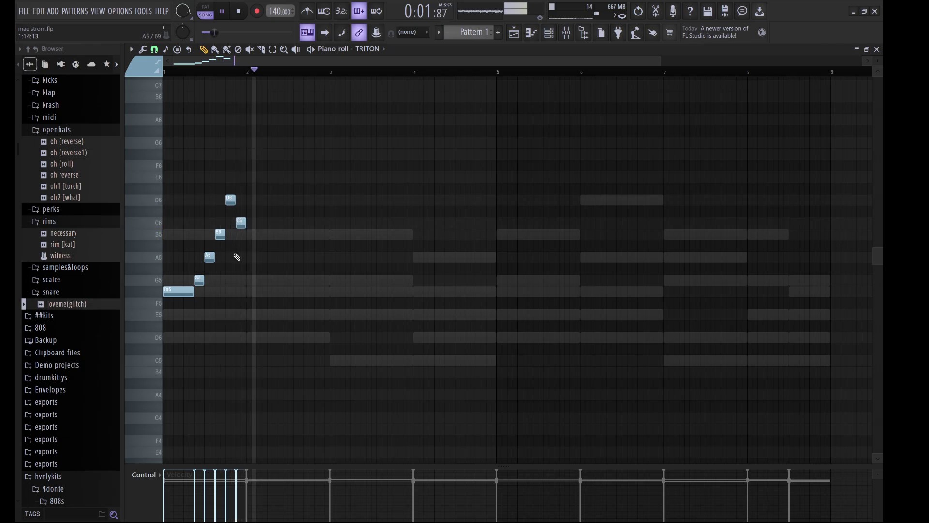
- Lower the last note of bar 1 from C6 to E5
{"action": "left_click", "coordinate": [241, 223], "text": "ctrl"}
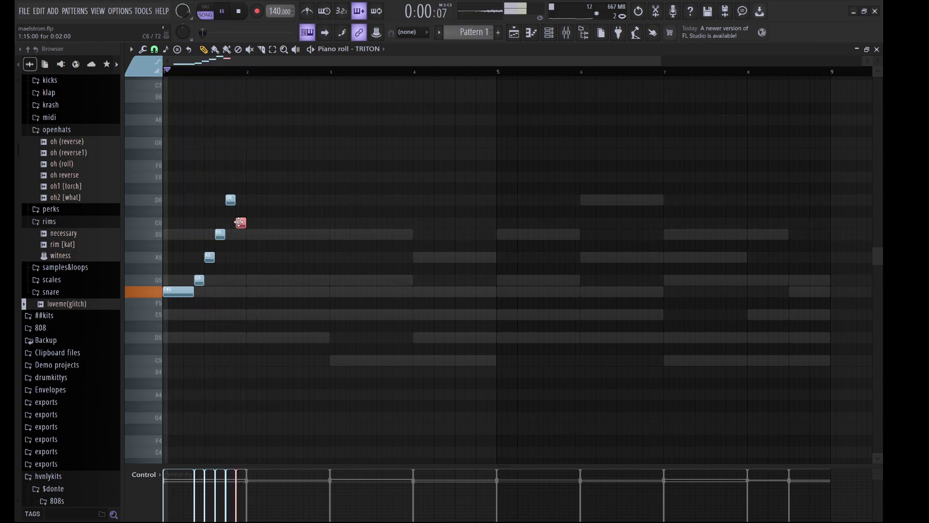
{"action": "key", "text": "shift+Down"}
{"action": "key", "text": "shift+Down"}
{"action": "key", "text": "shift+Down"}
{"action": "key", "text": "shift+Down"}
{"action": "key", "text": "shift+Down"}
{"action": "key", "text": "shift+Down"}
{"action": "key", "text": "shift+Down"}
{"action": "key", "text": "shift+Down"}
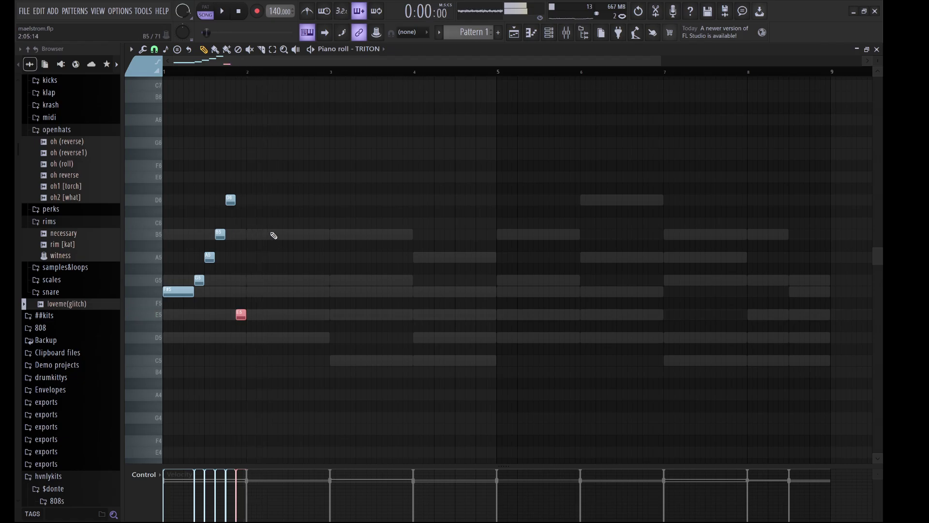
- Duplicate the bar 1 melody to fill bars 2, 3 and 4
{"action": "key", "text": "ctrl+b"}
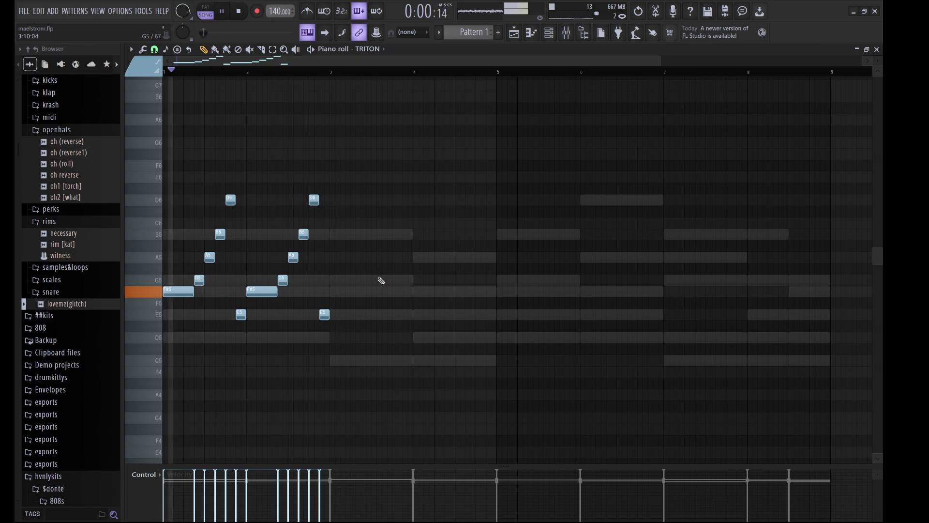
{"action": "key", "text": "ctrl+b"}
{"action": "key", "text": "ctrl+d"}
- Raise the long opening notes of bars 3 and 4 to B5 and play the melody back
{"action": "left_click", "coordinate": [347, 296]}
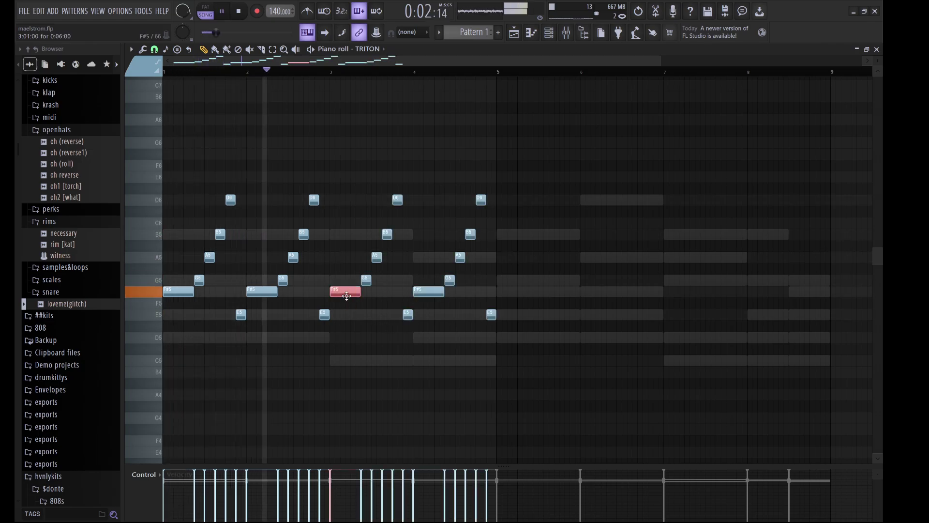
{"action": "key", "text": "shift+Up"}
{"action": "key", "text": "shift+Up"}
{"action": "key", "text": "shift+Up"}
{"action": "key", "text": "shift+Up"}
{"action": "key", "text": "shift+Up"}
{"action": "left_click_drag", "start_coordinate": [418, 292], "coordinate": [418, 283]}
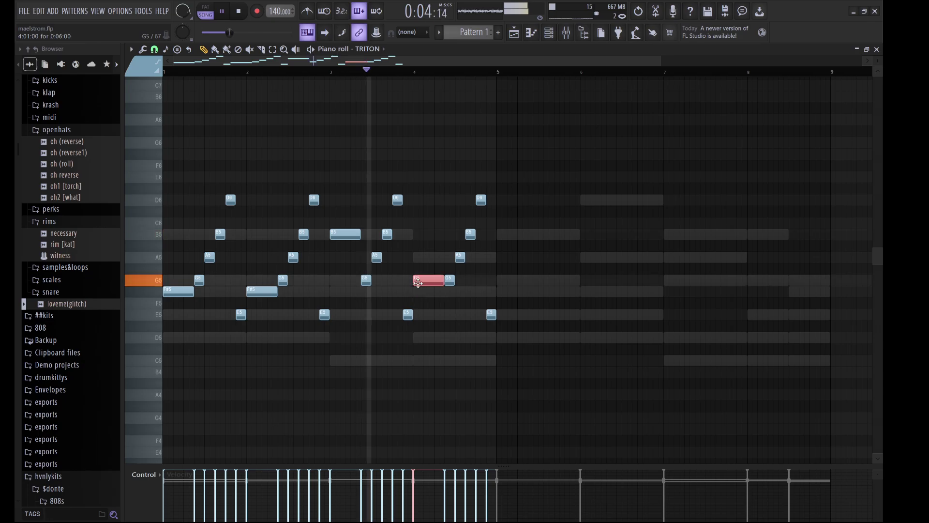
{"action": "key", "text": "shift+Up"}
{"action": "key", "text": "shift+Up"}
{"action": "key", "text": "shift+Up"}
{"action": "key", "text": "shift+Up"}
{"action": "key", "text": "space"}
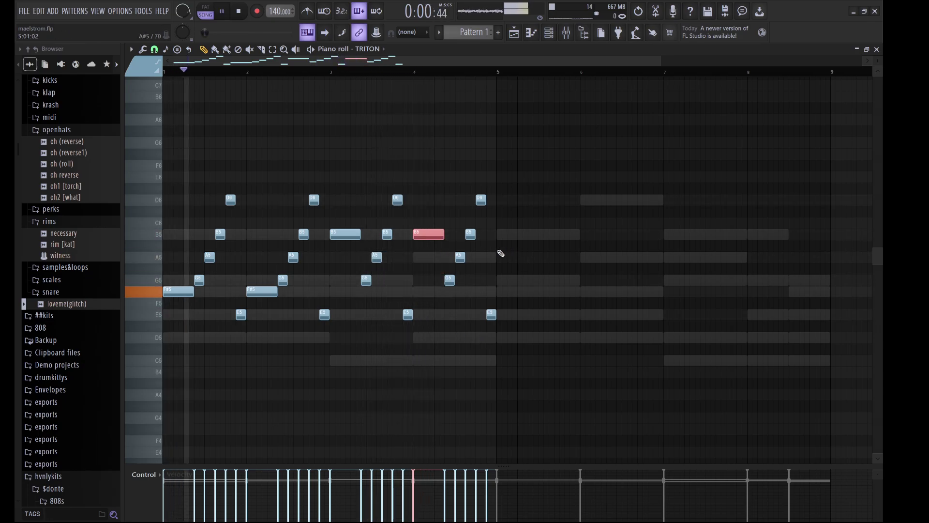
- Raise the short B5 notes in bars 3 and 4 to C6
{"action": "left_click_drag", "start_coordinate": [500, 232], "coordinate": [470, 237]}
{"action": "left_click", "coordinate": [388, 231], "text": "ctrl+shift"}
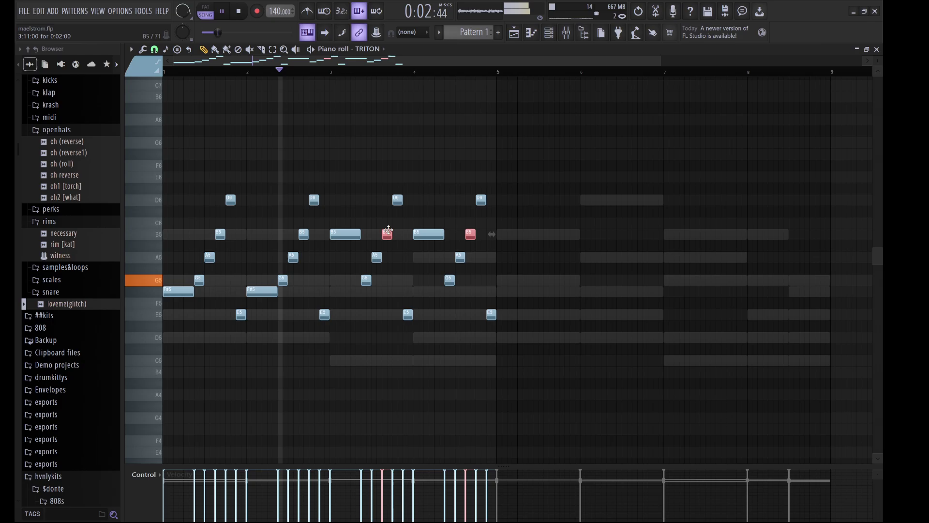
{"action": "key", "text": "shift+Up"}
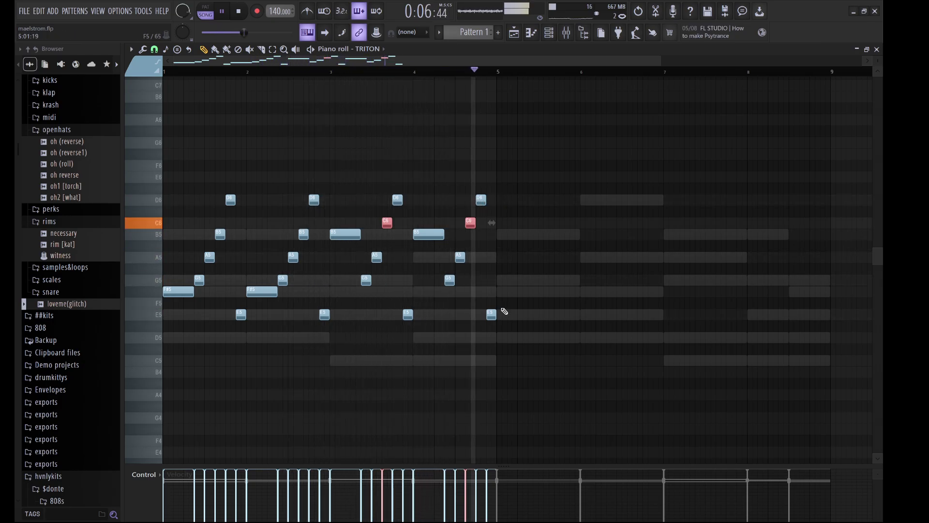
- Raise the last notes of bars 3 and 4 to G5
{"action": "left_click_drag", "start_coordinate": [514, 310], "coordinate": [405, 319]}
{"action": "key", "text": "shift+Up"}
{"action": "key", "text": "shift+Up"}
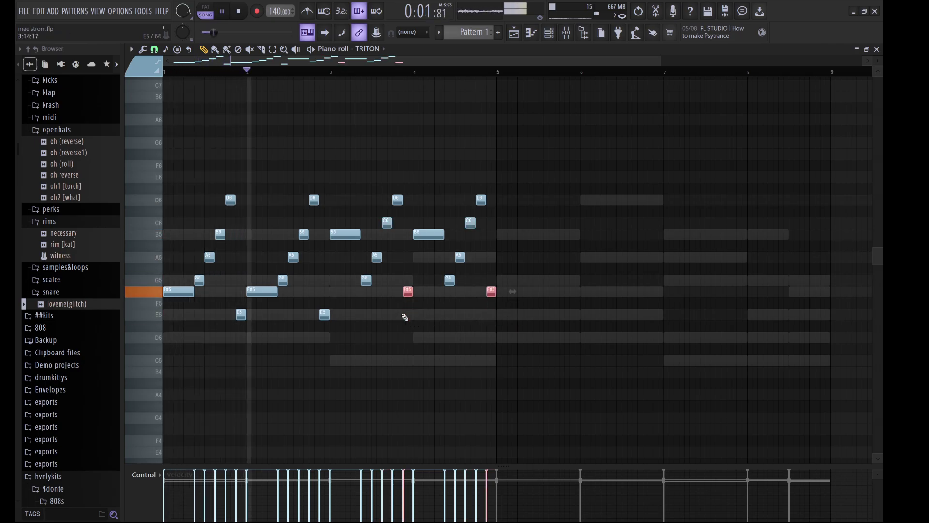
{"action": "key", "text": "shift+Up"}
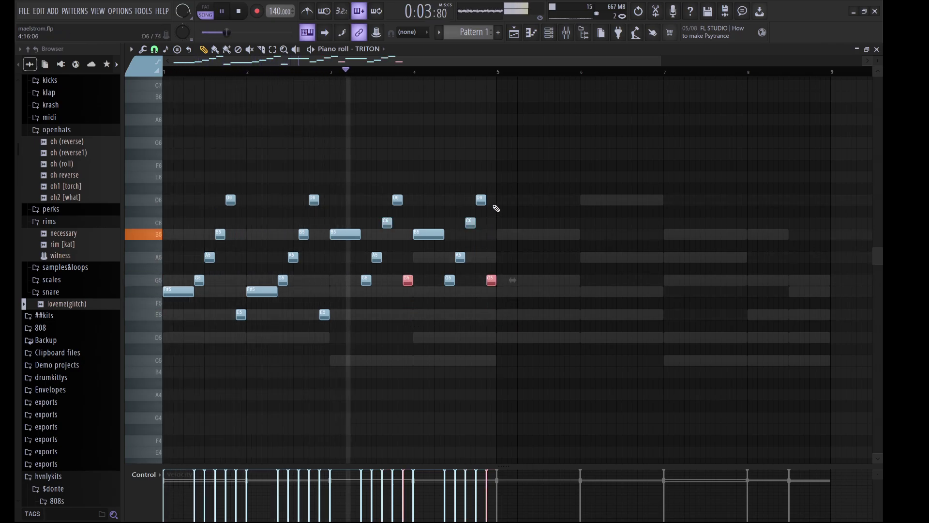
- Lower the D6 notes in bars 3 and 4 to F#5
{"action": "left_click_drag", "start_coordinate": [499, 209], "coordinate": [392, 195]}
{"action": "key", "text": "shift+Down"}
{"action": "key", "text": "shift+Down"}
{"action": "key", "text": "shift+Down"}
{"action": "key", "text": "shift+Down"}
{"action": "key", "text": "shift+Down"}
{"action": "key", "text": "shift+Down"}
{"action": "key", "text": "shift+Down"}
{"action": "key", "text": "shift+Down"}
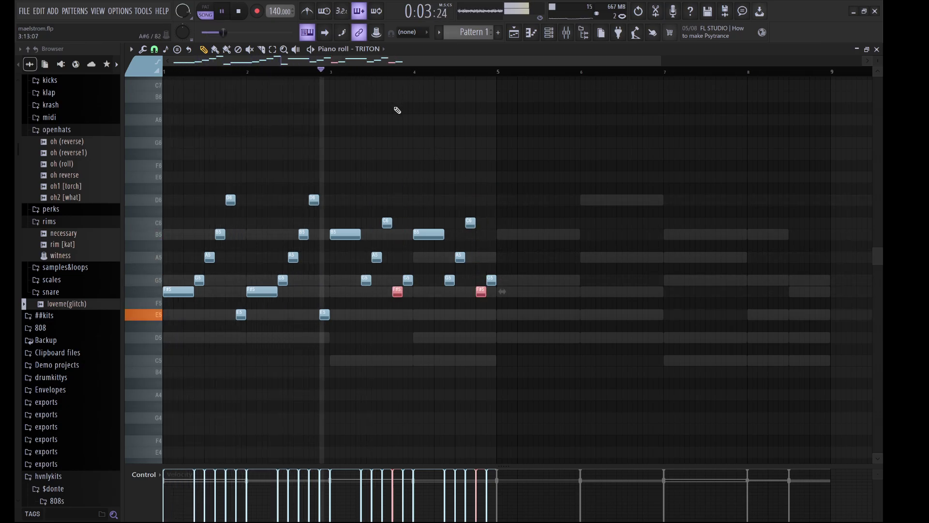
- Duplicate the four-bar melody into bars 5 to 8 and raise the final note of bar 8 to B5
{"action": "key", "text": "ctrl+a"}
{"action": "key", "text": "ctrl+b"}
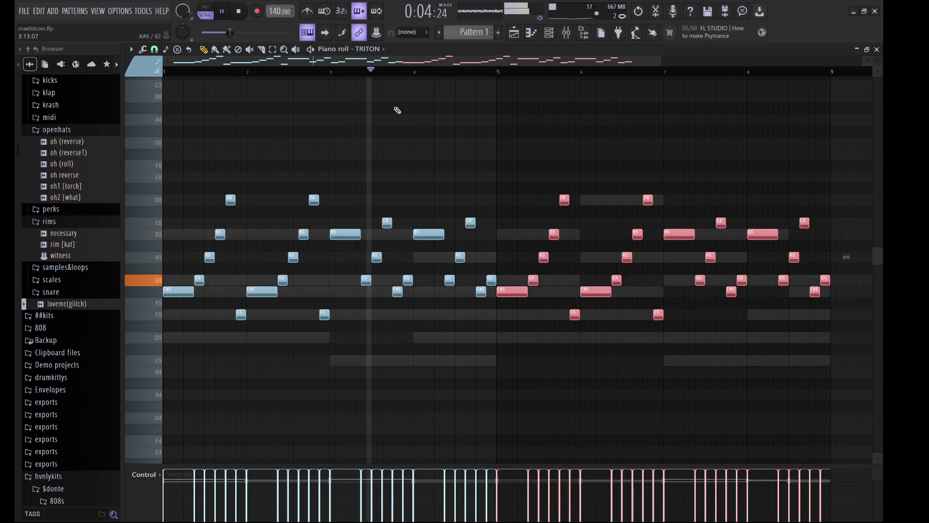
{"action": "left_click", "coordinate": [826, 280]}
{"action": "key", "text": "shift+Up"}
{"action": "key", "text": "shift+Up"}
{"action": "key", "text": "shift+Up"}
{"action": "key", "text": "shift+Up"}
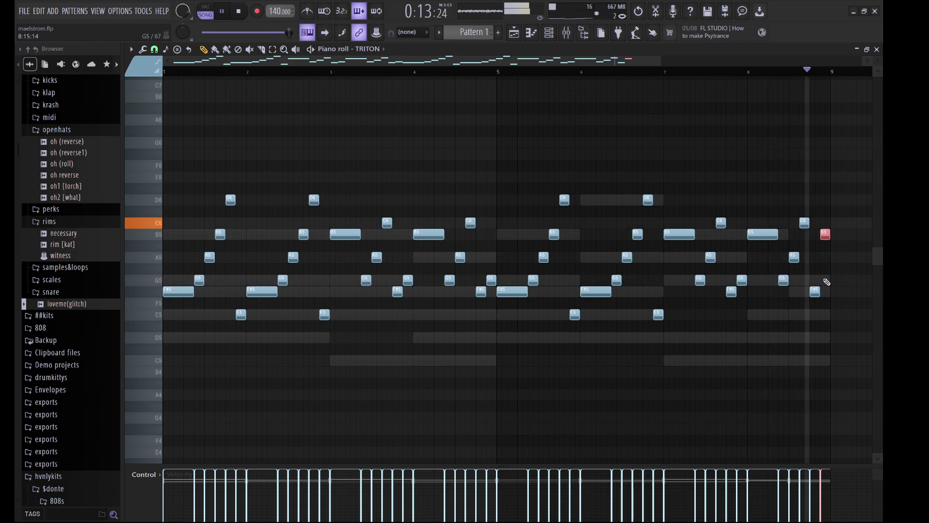
- Copy the TRITON melody into the second Sampler channel of the channel rack and stop playback
{"action": "key", "text": "F6"}
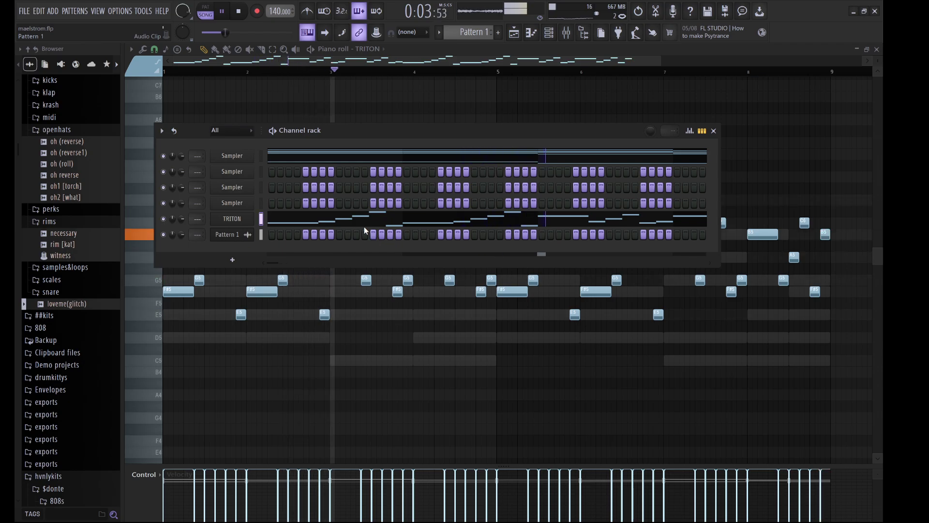
{"action": "left_click", "coordinate": [234, 170]}
{"action": "key", "text": "ctrl+v"}
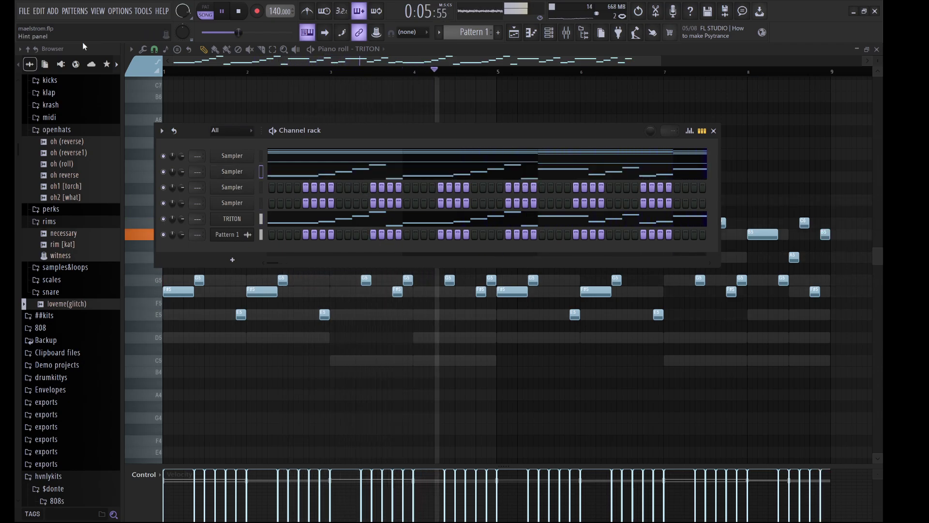
{"action": "key", "text": "space"}
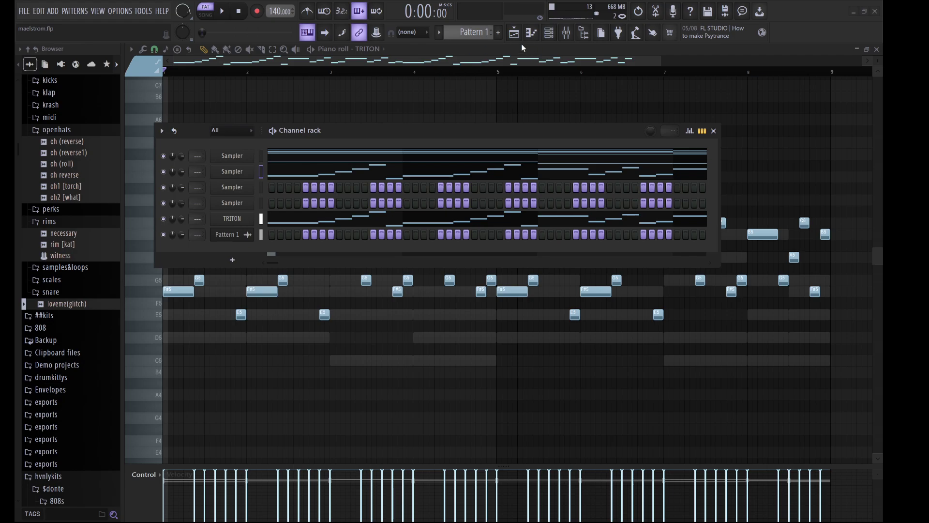
- Place the bounced Pattern 1 #2 audio clip at bar 1 of playlist Track 2
{"action": "left_click", "coordinate": [514, 33]}
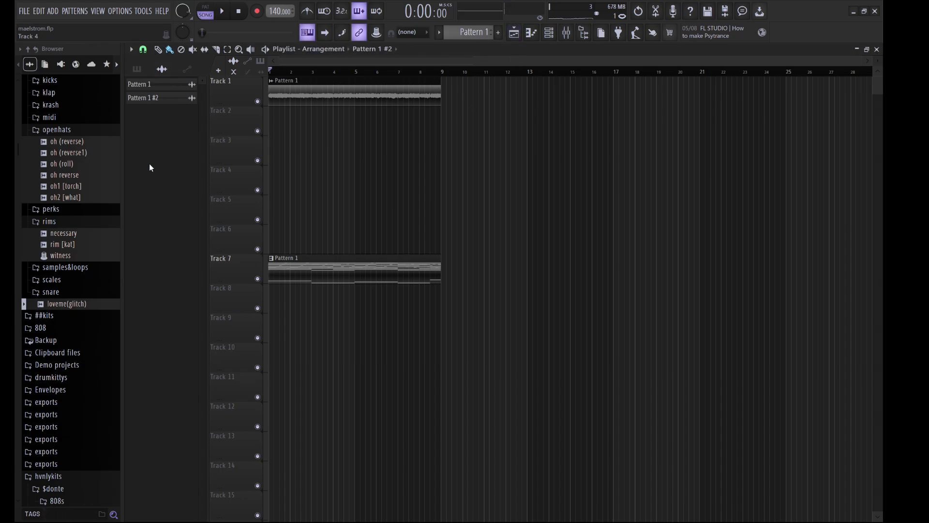
{"action": "left_click_drag", "start_coordinate": [173, 102], "coordinate": [290, 117]}
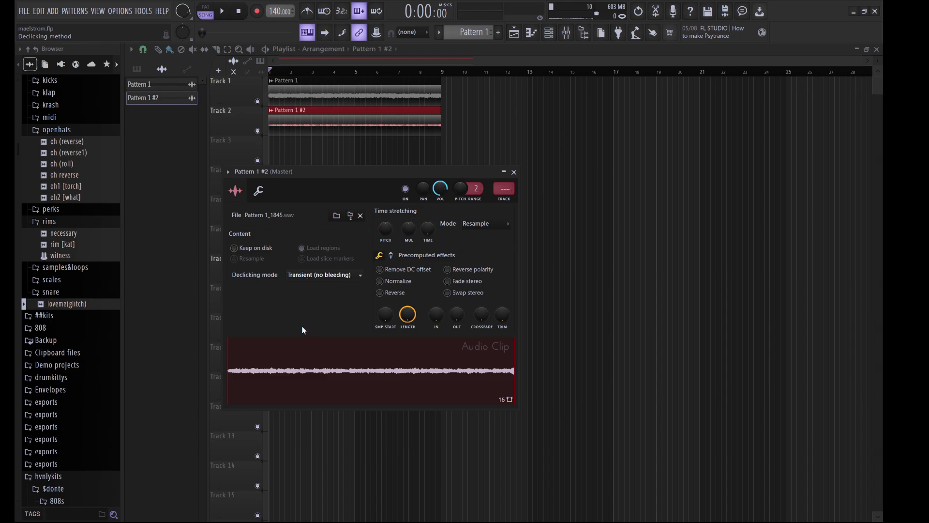
{"action": "key", "text": "Escape"}
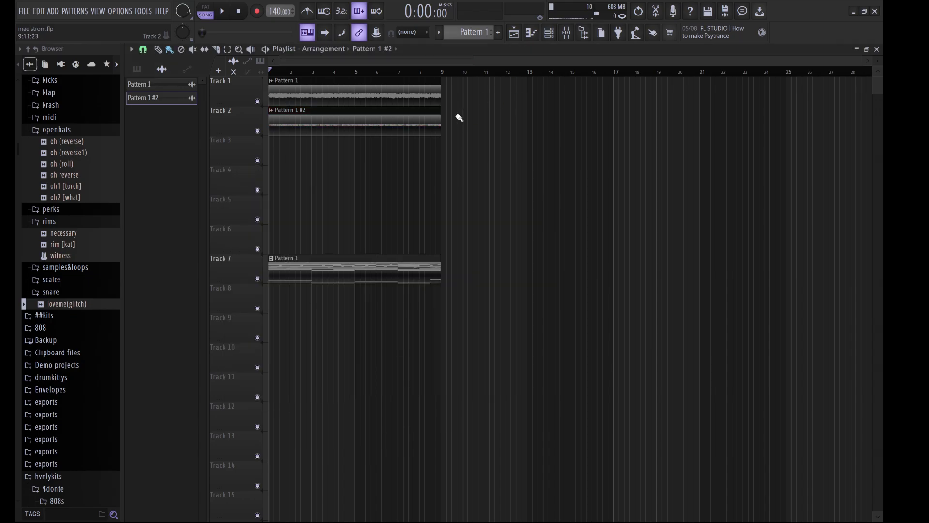
- Show all channels in the channel rack and cut the melody notes from the TRITON channel
{"action": "left_click", "coordinate": [562, 33]}
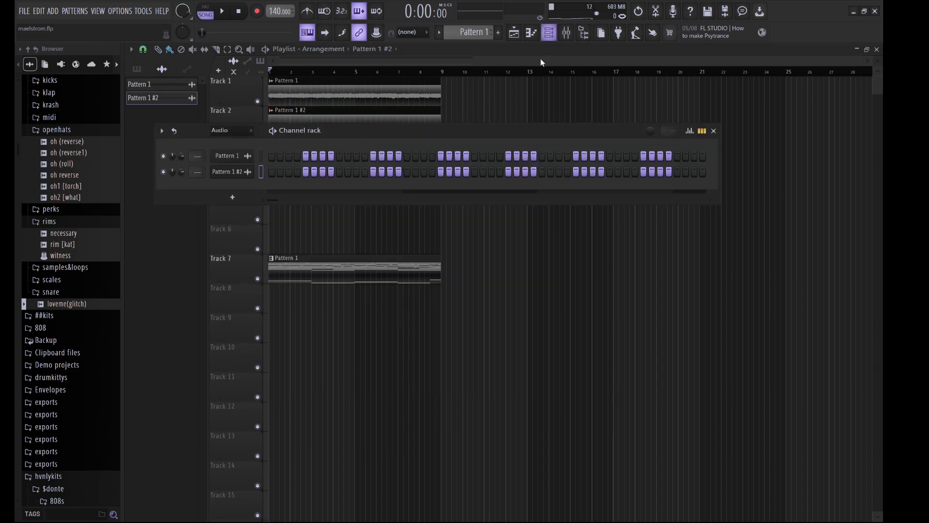
{"action": "left_click", "coordinate": [214, 143]}
{"action": "key", "text": "ctrl+x"}
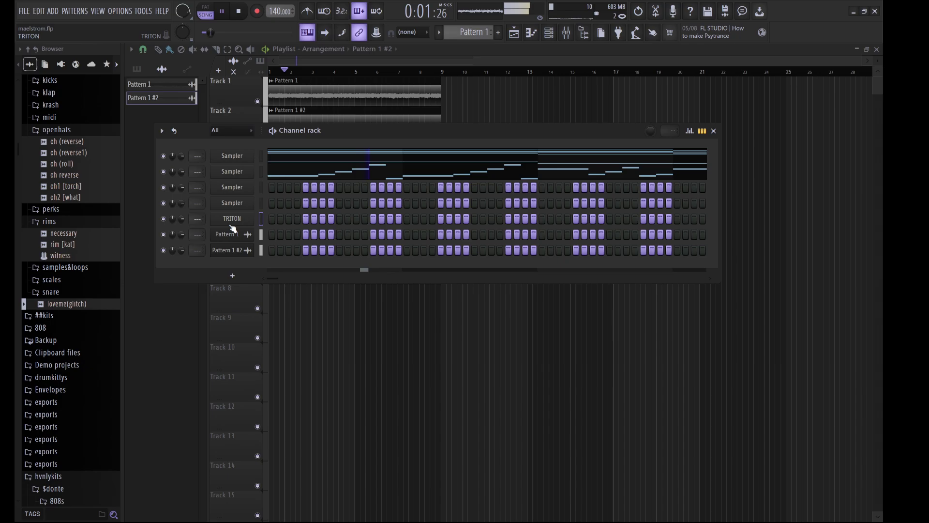
- Filter the TRITON program browser to the Brass category and load the Sforzando Brass sound
{"action": "left_click", "coordinate": [231, 222]}
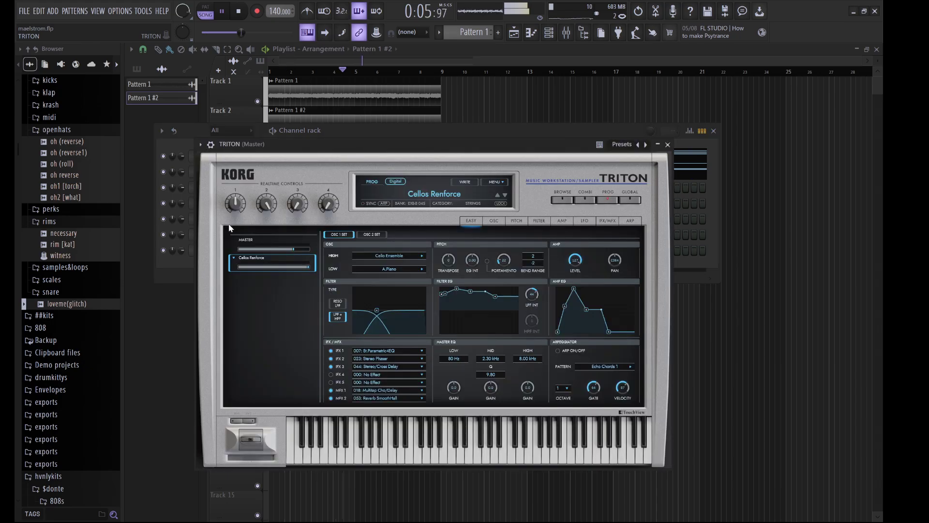
{"action": "left_click", "coordinate": [442, 195]}
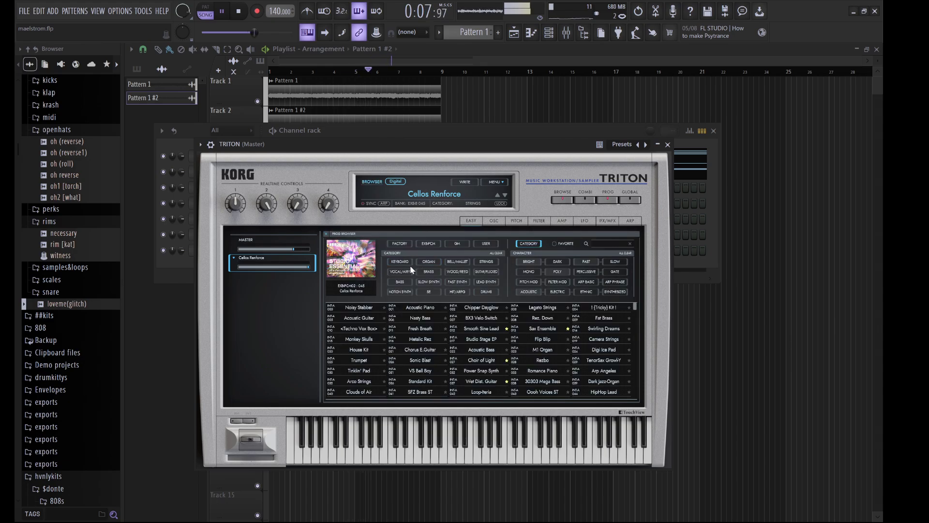
{"action": "left_click", "coordinate": [434, 271]}
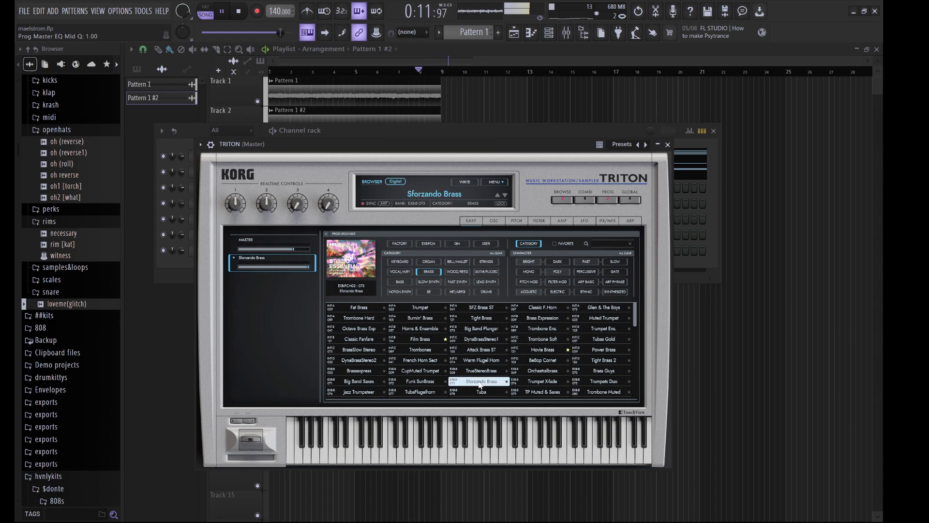
- Open the TRITON channel's piano roll and start bar 1 with two-step E5 and D6 notes followed by a four-step B5
{"action": "left_click", "coordinate": [477, 133]}
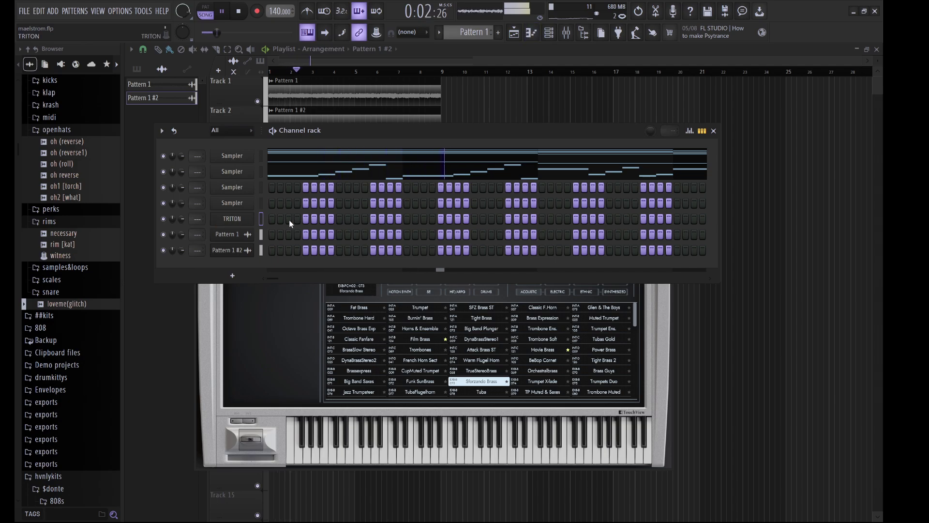
{"action": "key", "text": "F7"}
{"action": "key", "text": "space"}
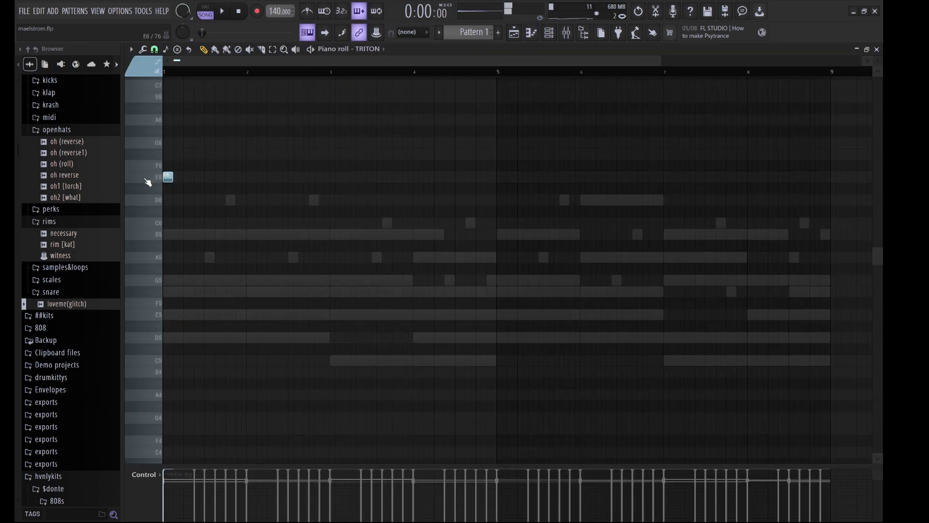
{"action": "key", "text": "space"}
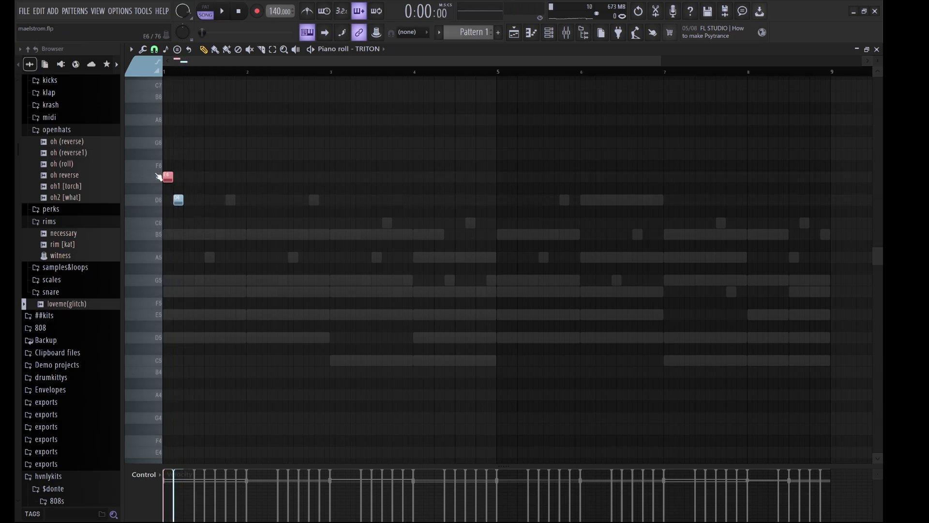
{"action": "key", "text": "space"}
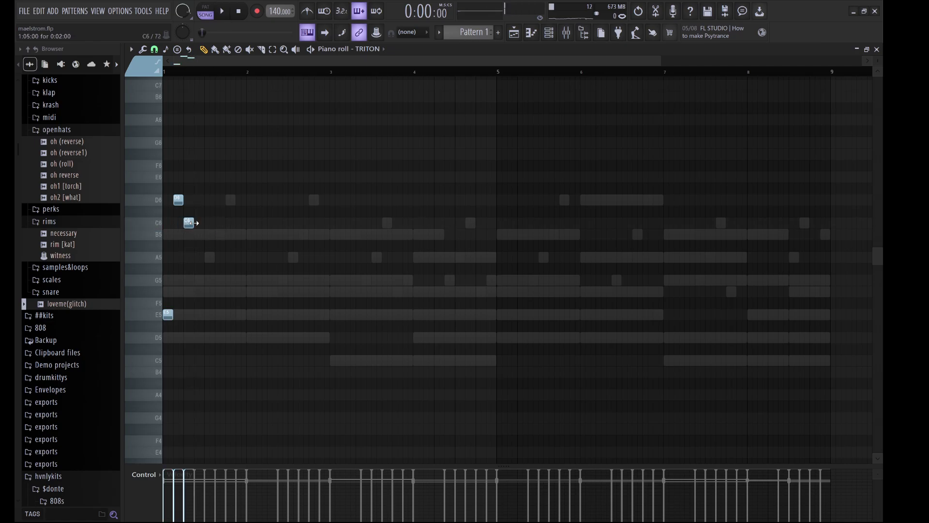
{"action": "left_click_drag", "start_coordinate": [192, 238], "coordinate": [204, 237]}
{"action": "key", "text": "space"}
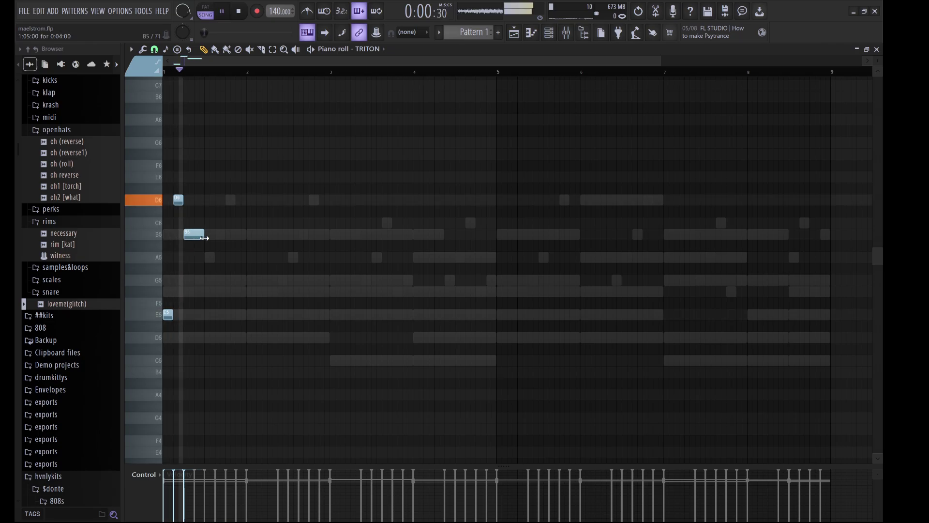
- Add two-step A5 and G5 notes at steps 13 and 15 of bar 1
{"action": "left_click", "coordinate": [227, 258]}
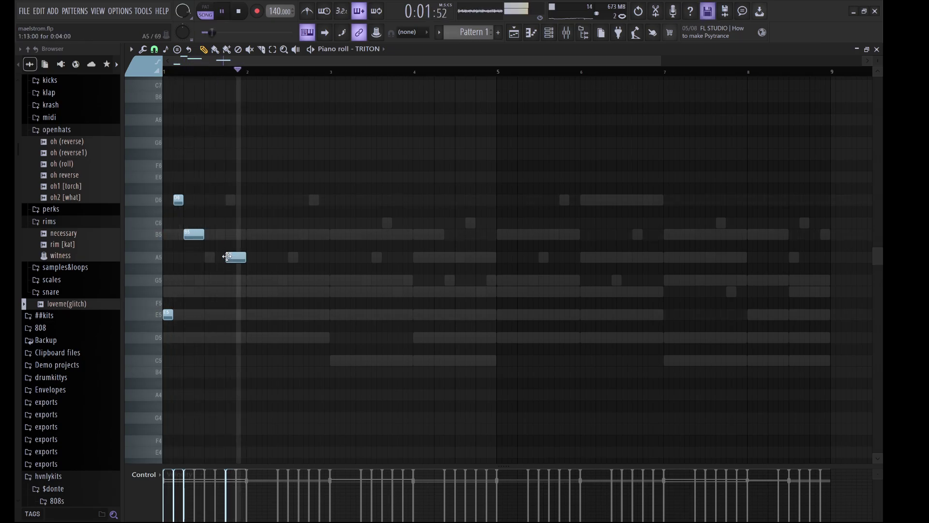
{"action": "left_click", "coordinate": [238, 279]}
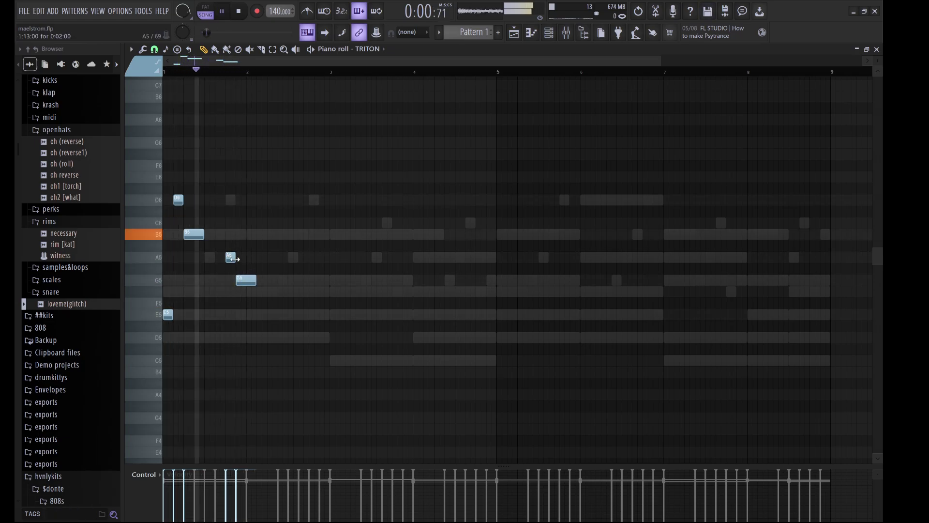
{"action": "left_click_drag", "start_coordinate": [255, 281], "coordinate": [245, 282]}
- Duplicate the bar 1 brass phrase into bar 2 and raise the copy's first note to F#5
{"action": "key", "text": "ctrl+b"}
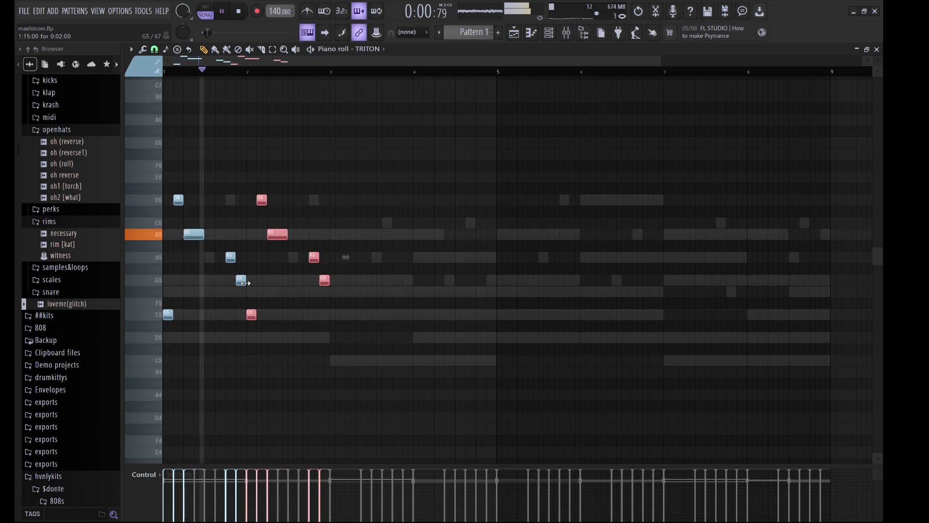
{"action": "left_click", "coordinate": [251, 313]}
{"action": "left_click", "coordinate": [252, 314], "text": "ctrl"}
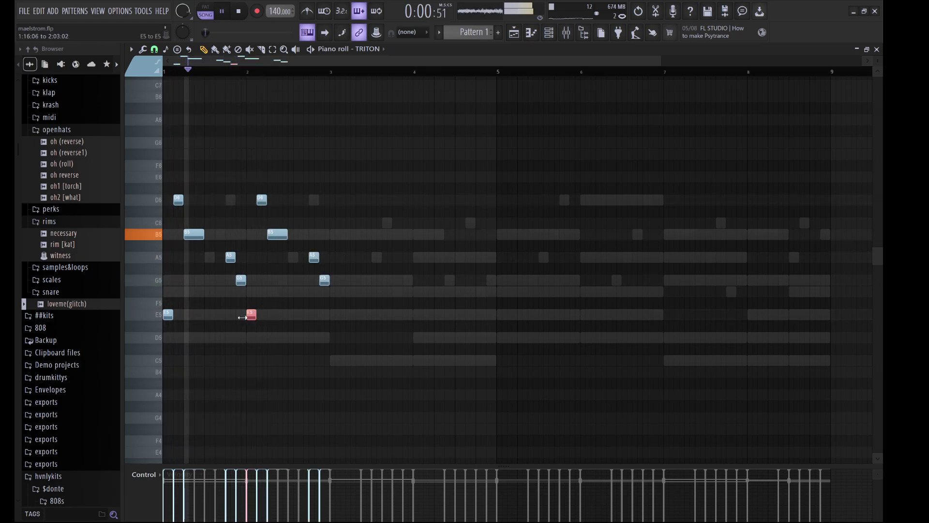
{"action": "key", "text": "shift+Up"}
{"action": "key", "text": "shift+Up"}
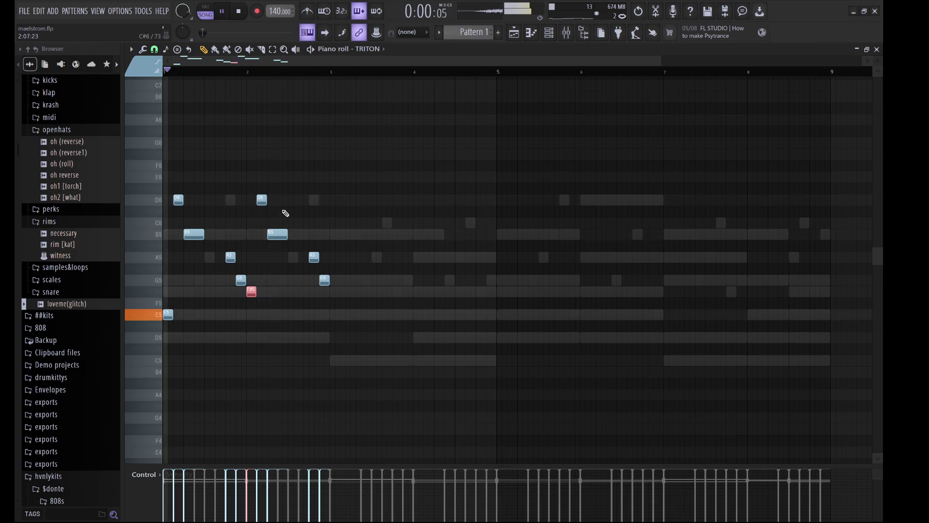
- Lower the second note of bar 2 from D6 to C6
{"action": "left_click", "coordinate": [262, 199], "text": "ctrl"}
{"action": "key", "text": "shift+Down"}
{"action": "key", "text": "shift+Down"}
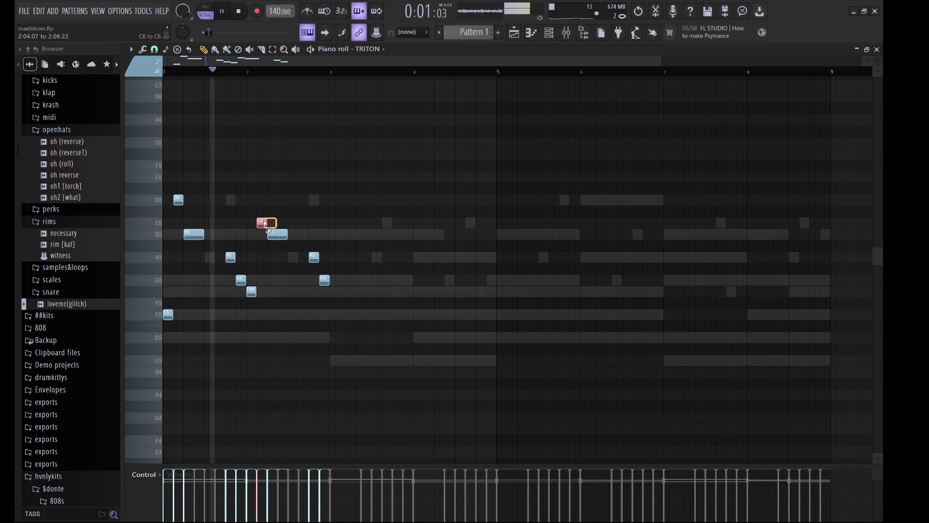
- Raise the second note of bar 2 to D6 and the A5 note at step 13 to B5
{"action": "key", "text": "shift+Up"}
{"action": "key", "text": "shift+Up"}
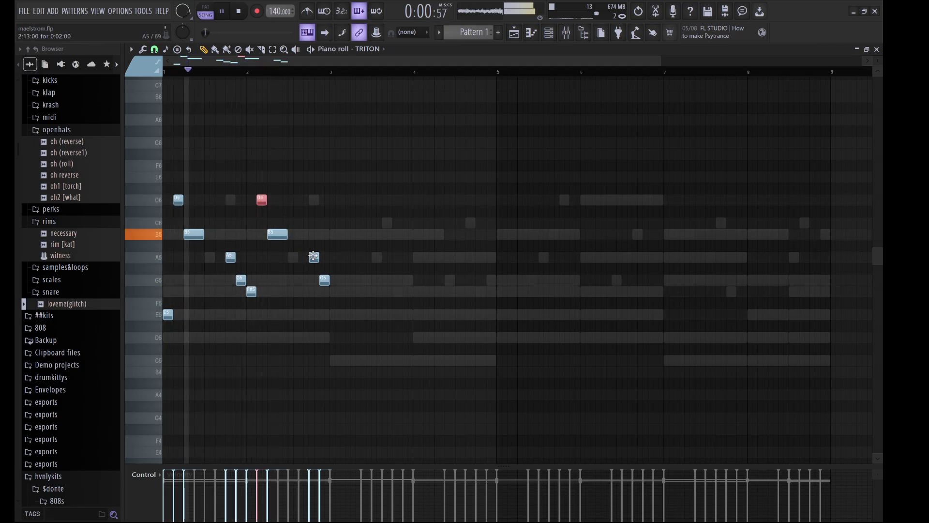
{"action": "left_click", "coordinate": [314, 257], "text": "ctrl"}
{"action": "key", "text": "shift+Up"}
{"action": "key", "text": "shift+Up"}
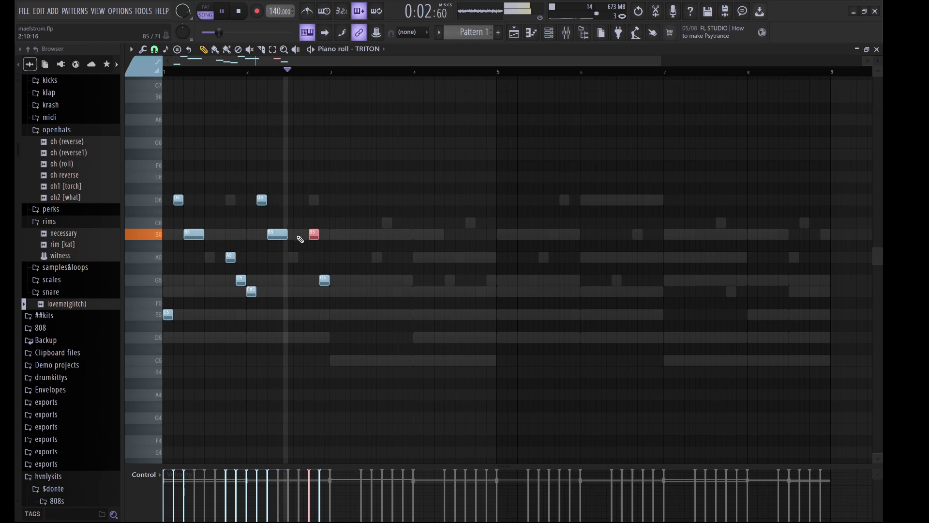
- Rework the rest of bar 2 with a two-step B5, a four-step A5, a C6 at step 11 and a closing A5
{"action": "left_click", "coordinate": [303, 222]}
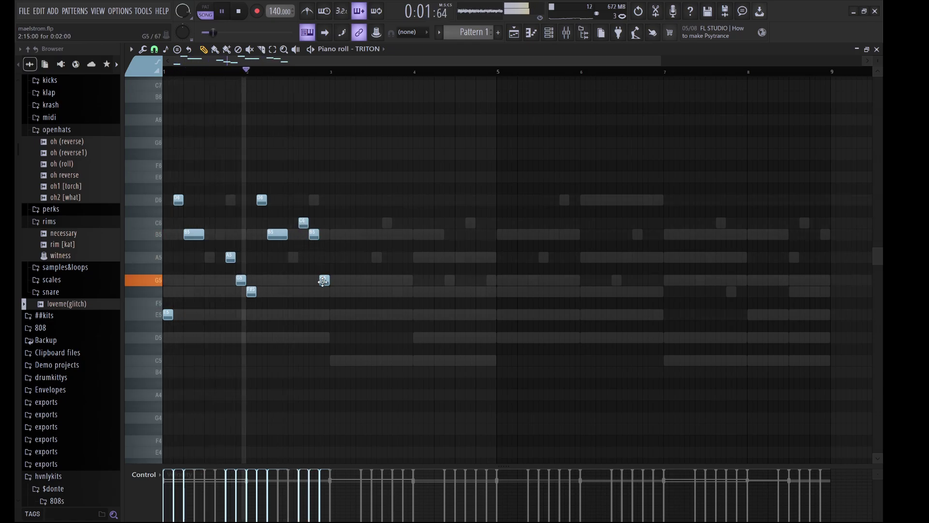
{"action": "left_click_drag", "start_coordinate": [324, 278], "coordinate": [324, 254]}
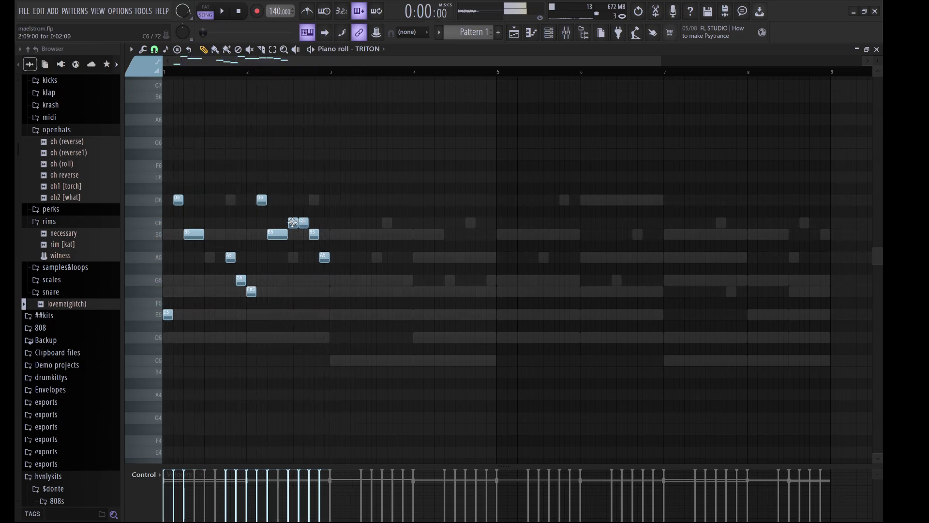
{"action": "left_click_drag", "start_coordinate": [294, 223], "coordinate": [293, 257]}
{"action": "left_click_drag", "start_coordinate": [287, 237], "coordinate": [278, 235]}
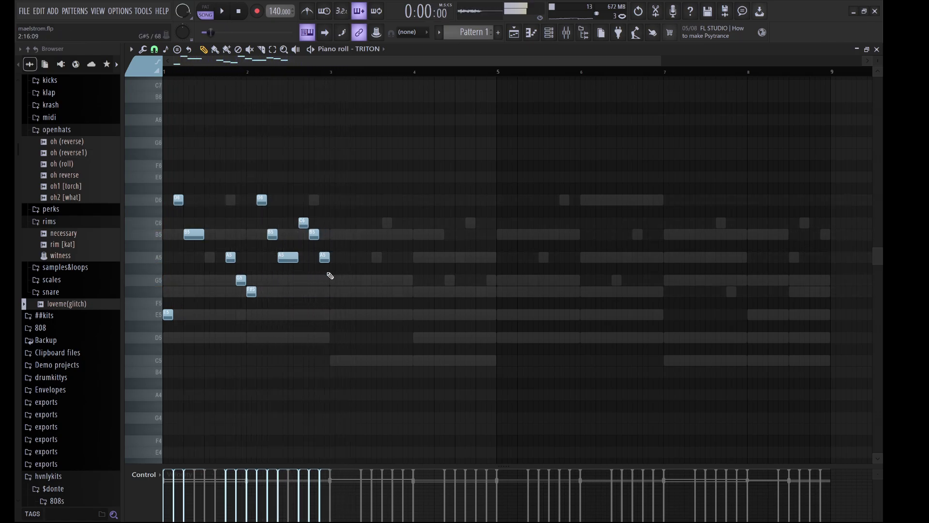
- Duplicate the two-bar brass phrase into bars 3 and 4 and lower the last note of bar 4 to F#5
{"action": "key", "text": "ctrl+b"}
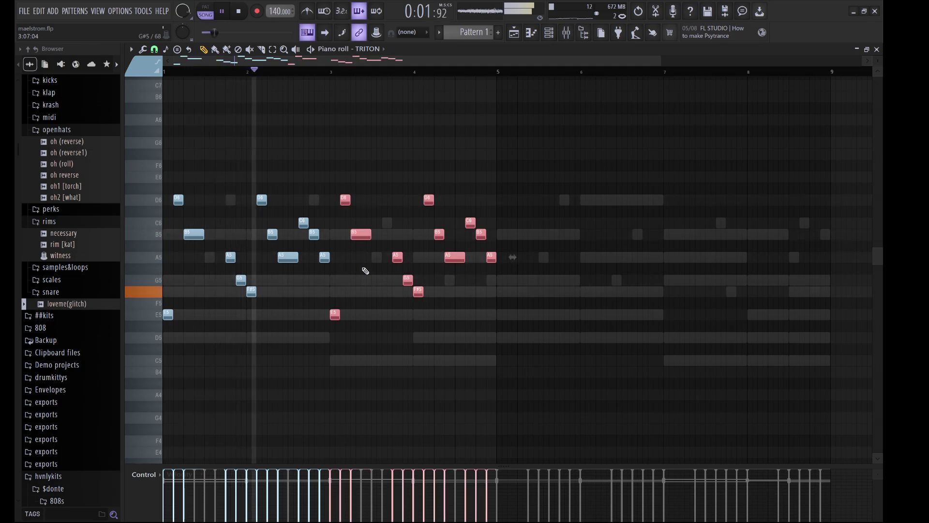
{"action": "left_click_drag", "start_coordinate": [497, 292], "coordinate": [497, 255]}
{"action": "key", "text": "Down"}
{"action": "key", "text": "Down"}
{"action": "key", "text": "Down"}
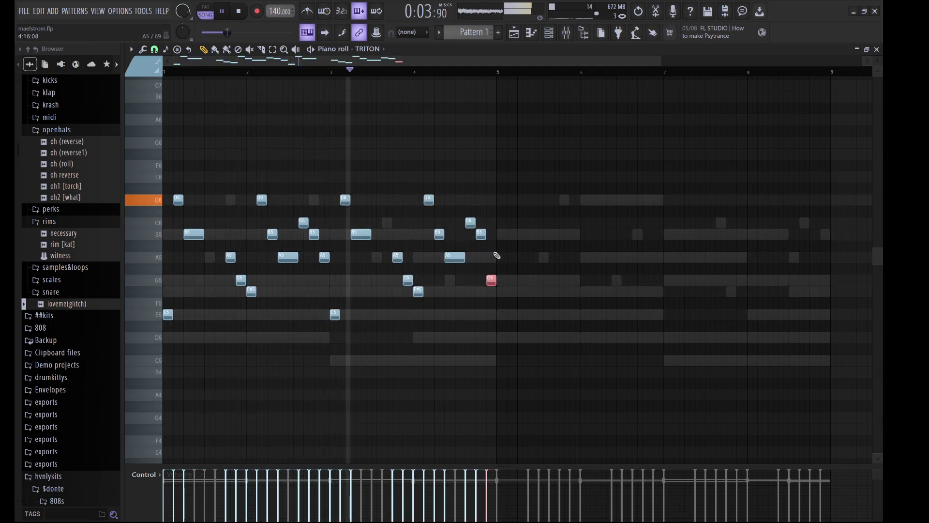
- Duplicate the full four-bar brass melody into bars 5 to 8
{"action": "key", "text": "ctrl+a"}
{"action": "key", "text": "ctrl+b"}
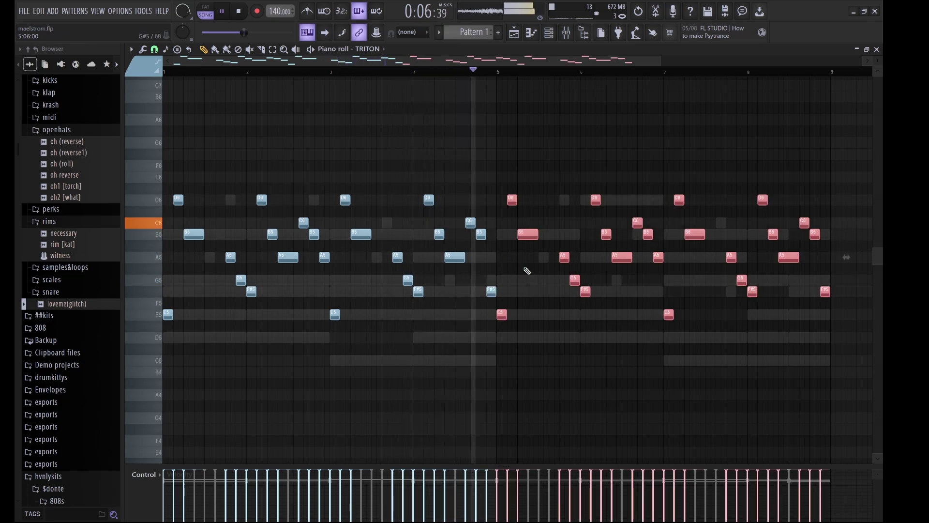
- Raise the B5 note at step 13 of bar 8 to E6 and the bar's last note to G5
{"action": "left_click", "coordinate": [826, 291]}
{"action": "left_click", "coordinate": [820, 236]}
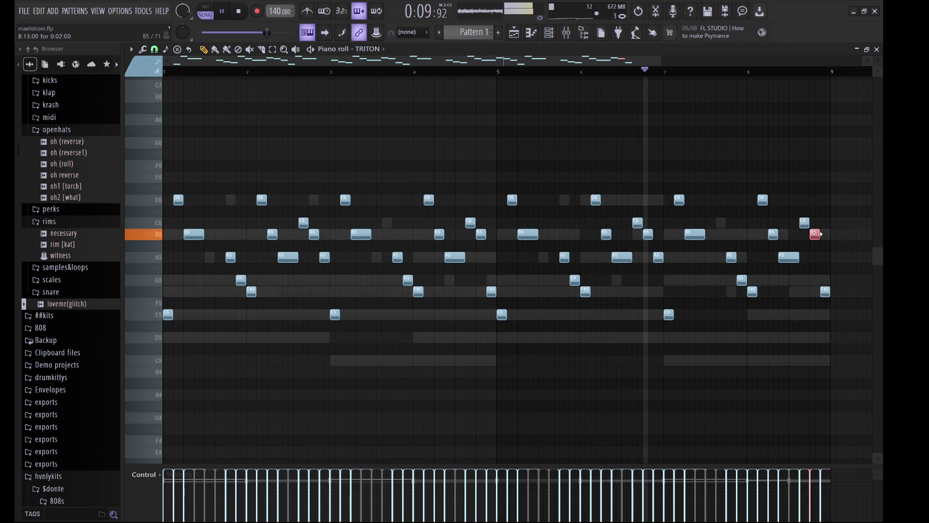
{"action": "key", "text": "Up"}
{"action": "key", "text": "Up"}
{"action": "key", "text": "Up"}
{"action": "key", "text": "Up"}
{"action": "key", "text": "Up"}
{"action": "left_click", "coordinate": [825, 291]}
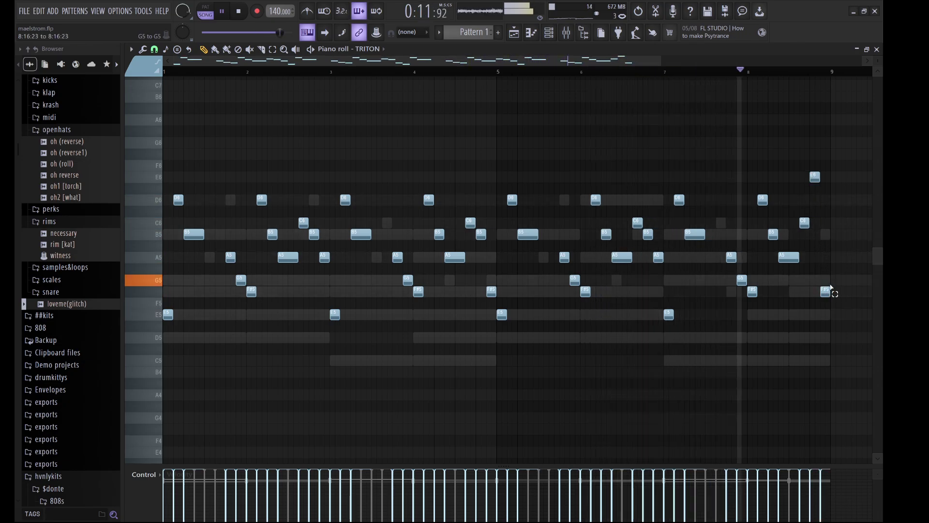
{"action": "key", "text": "Up"}
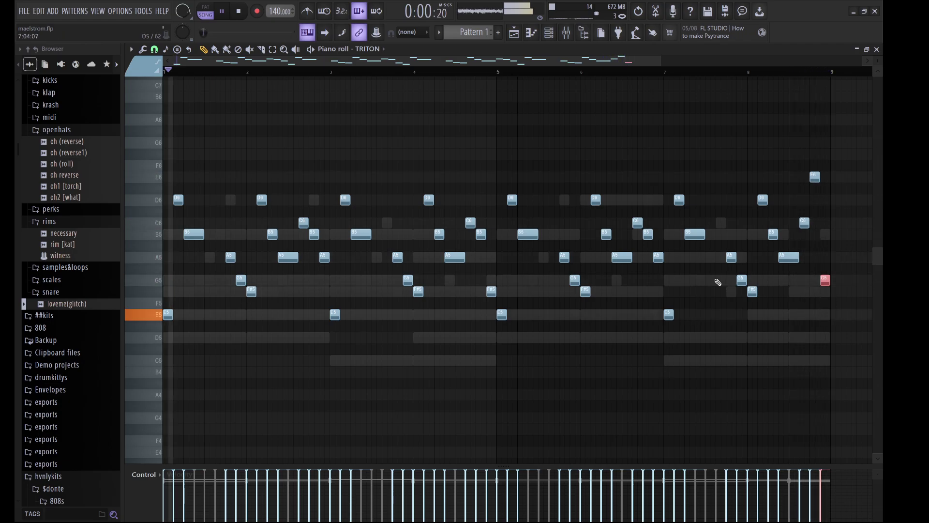
- Lower the note at step 13 of bar 8 to D6 and deselect it
{"action": "left_click", "coordinate": [816, 178]}
{"action": "key", "text": "Down"}
{"action": "key", "text": "Down"}
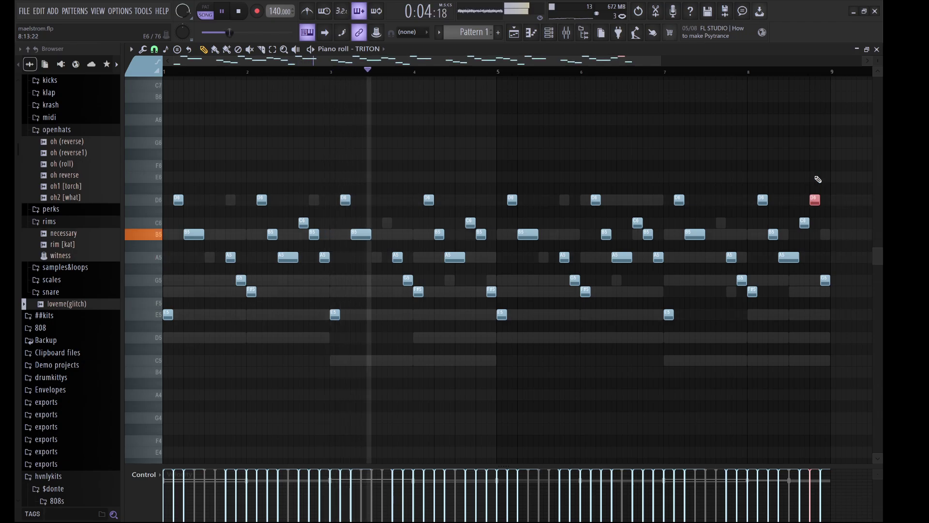
{"action": "key", "text": "ctrl+d"}
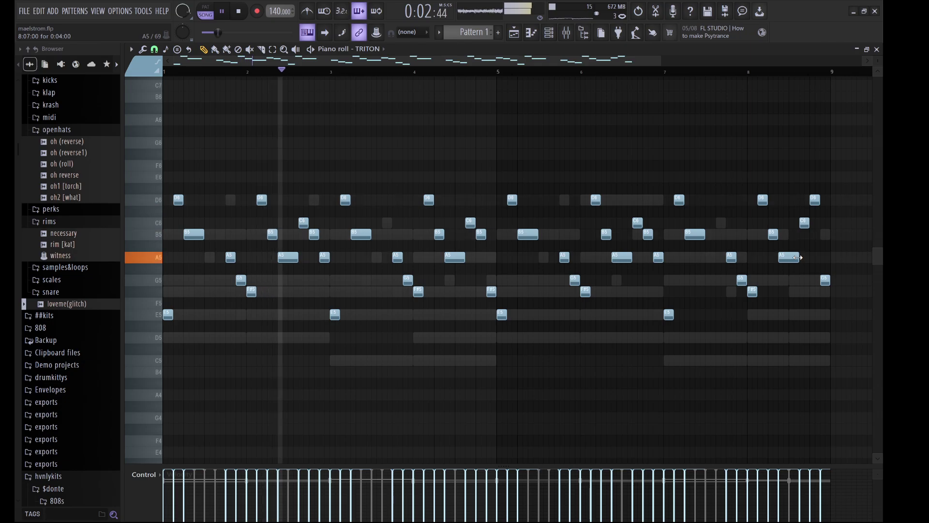
- Lower the four-step A5 note at step 7 of bar 8 to F#5
{"action": "left_click_drag", "start_coordinate": [798, 257], "coordinate": [801, 264]}
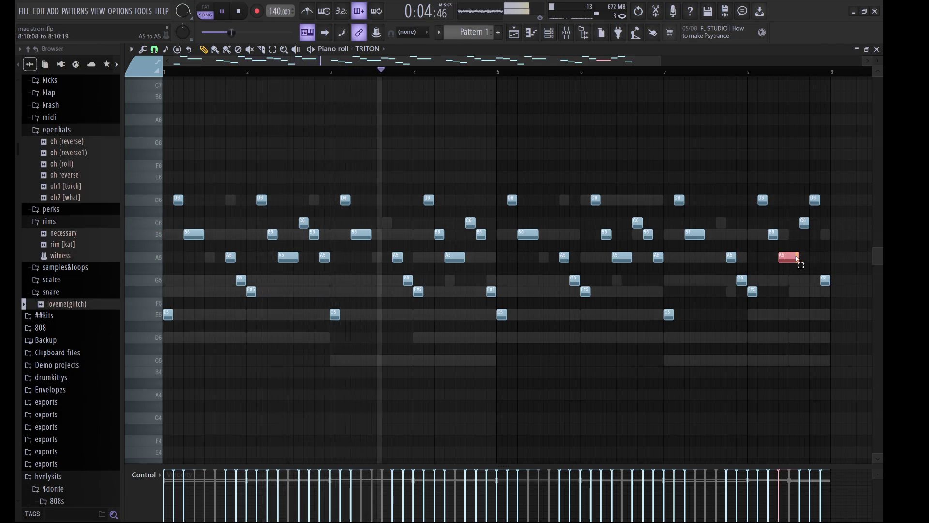
{"action": "key", "text": "Down"}
{"action": "key", "text": "Down"}
{"action": "key", "text": "Down"}
{"action": "key", "text": "Down"}
{"action": "key", "text": "Down"}
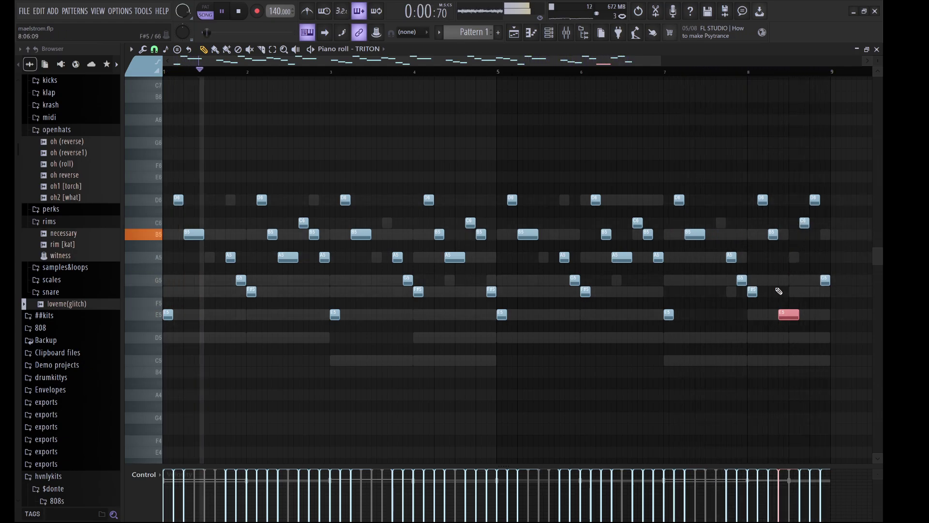
{"action": "key", "text": "shift+Up"}
{"action": "key", "text": "shift+Up"}
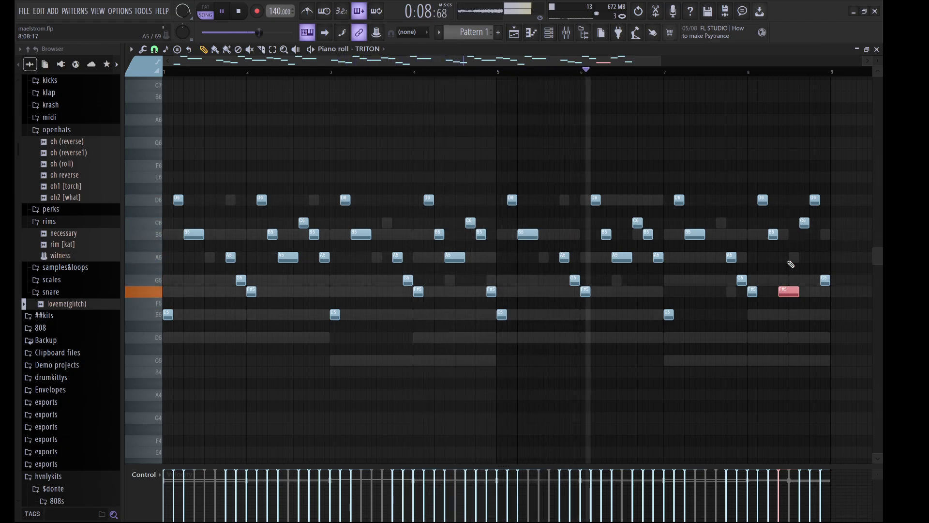
- Lower the C6 note at step 11 of bar 8 to E5
{"action": "left_click_drag", "start_coordinate": [821, 226], "coordinate": [805, 227]}
{"action": "key", "text": "Down"}
{"action": "key", "text": "Down"}
{"action": "key", "text": "Down"}
{"action": "key", "text": "Down"}
{"action": "key", "text": "Down"}
{"action": "key", "text": "Down"}
{"action": "key", "text": "Down"}
{"action": "key", "text": "Down"}
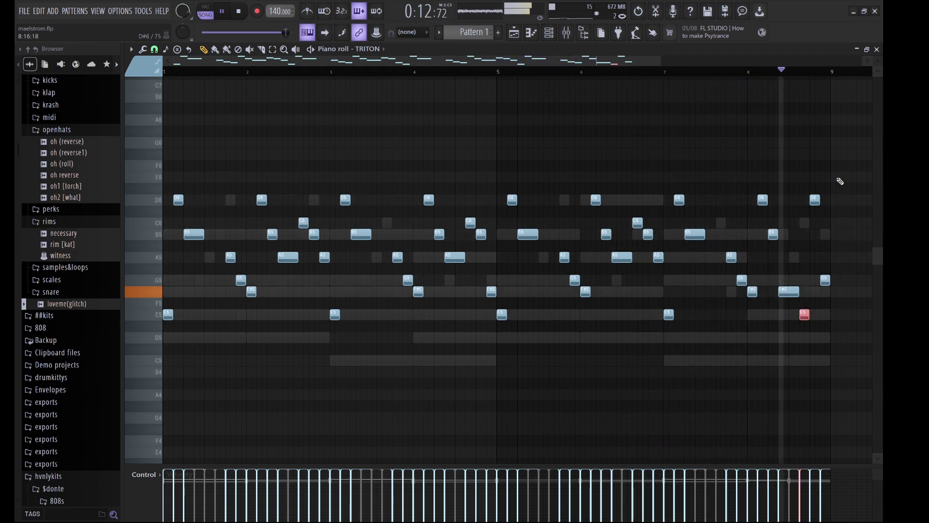
- Copy the TRITON brass melody into the third Sampler channel of the channel rack
{"action": "left_click", "coordinate": [550, 32]}
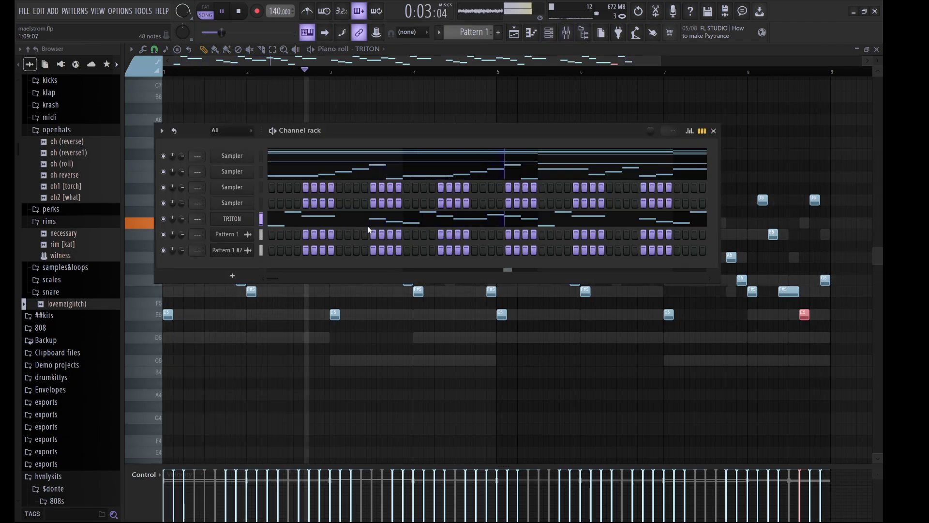
{"action": "key", "text": "ctrl+v"}
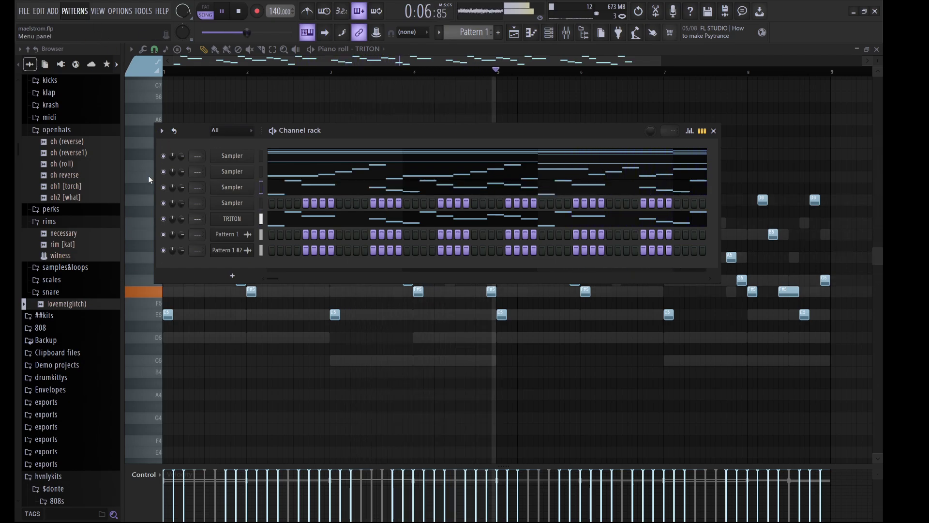
- Stop playback, bounce the TRITON brass melody to an audio clip and open the new clip's channel settings
{"action": "key", "text": "space"}
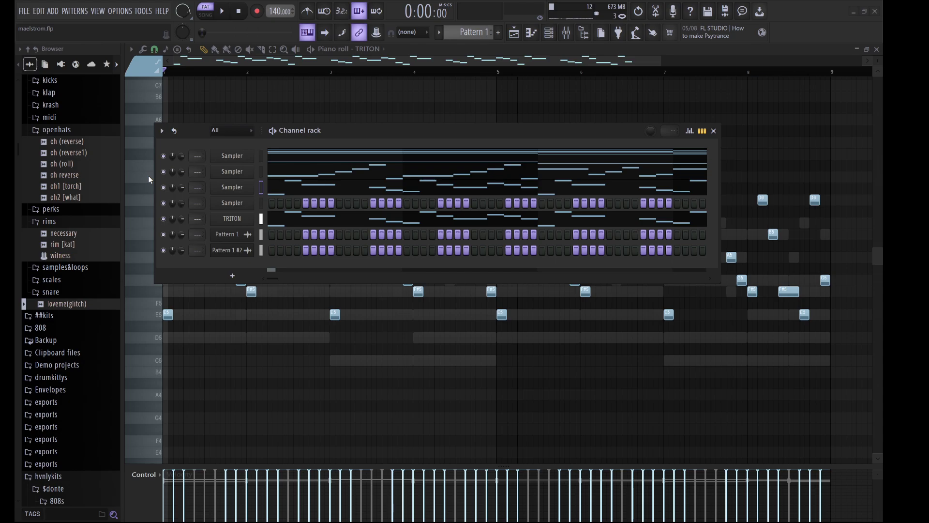
{"action": "key", "text": "ctrl+alt+c"}
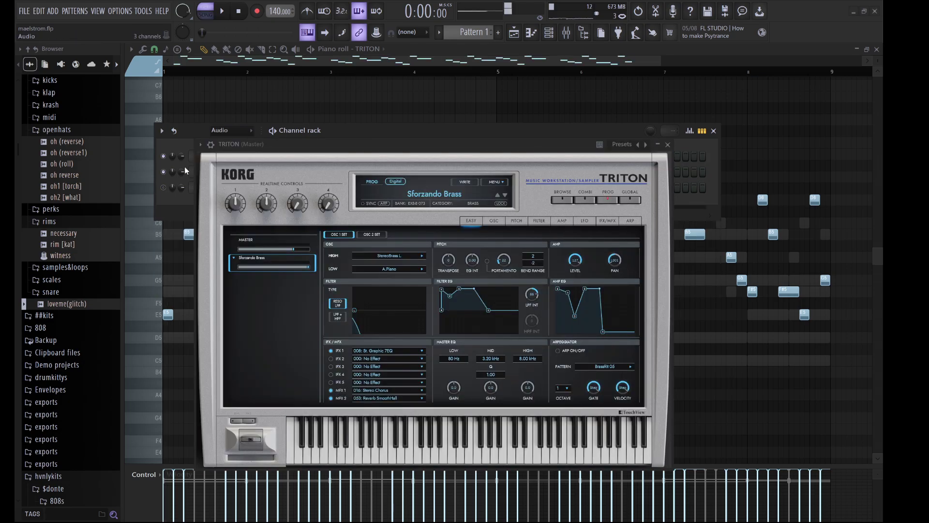
{"action": "left_click", "coordinate": [328, 132]}
{"action": "left_click", "coordinate": [226, 189]}
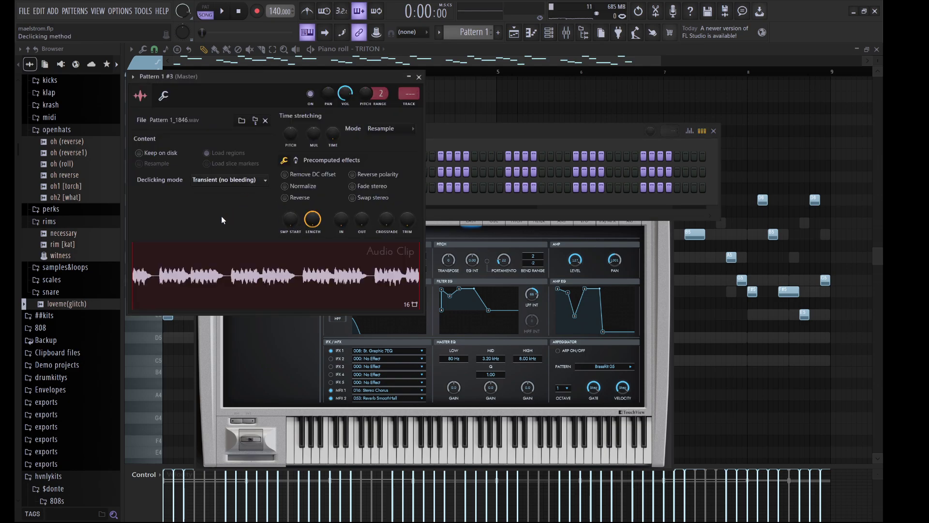
- Show all channels in the channel rack again and cut the brass notes from the TRITON channel
{"action": "left_click", "coordinate": [463, 132]}
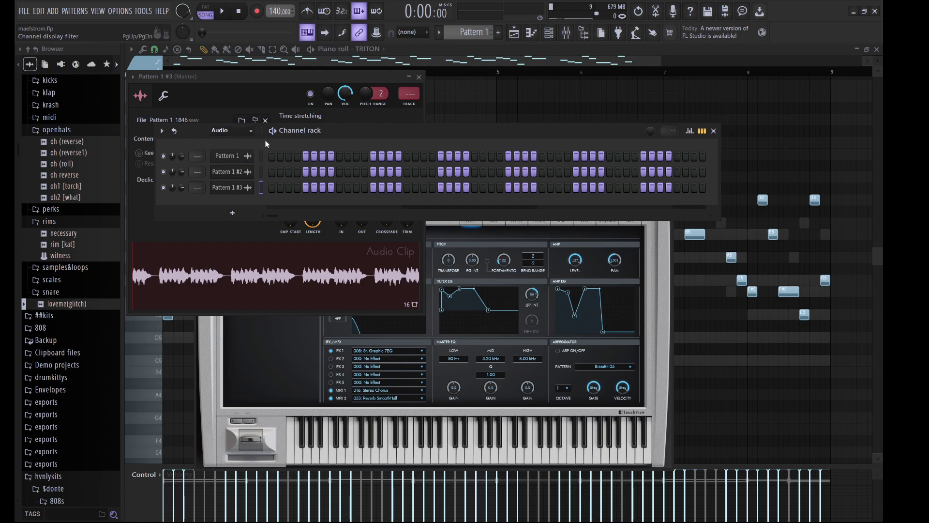
{"action": "left_click", "coordinate": [228, 147]}
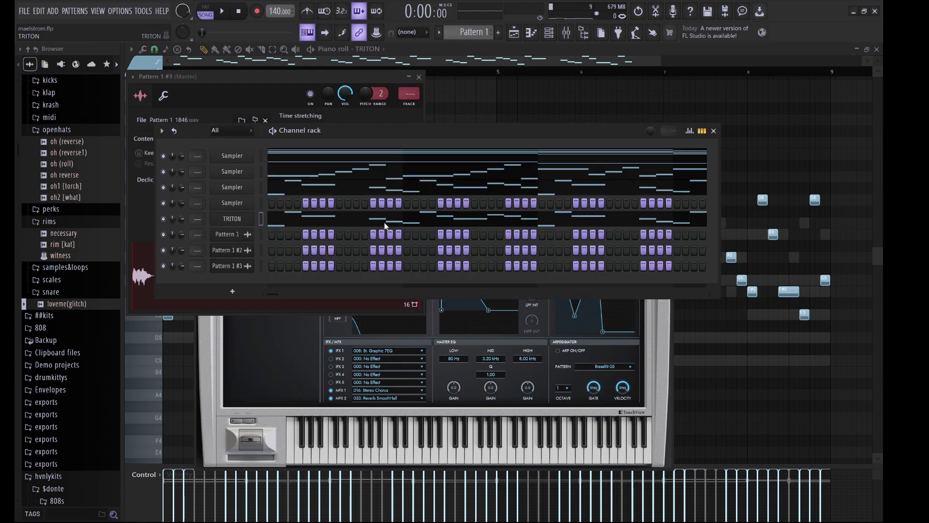
{"action": "key", "text": "ctrl+x"}
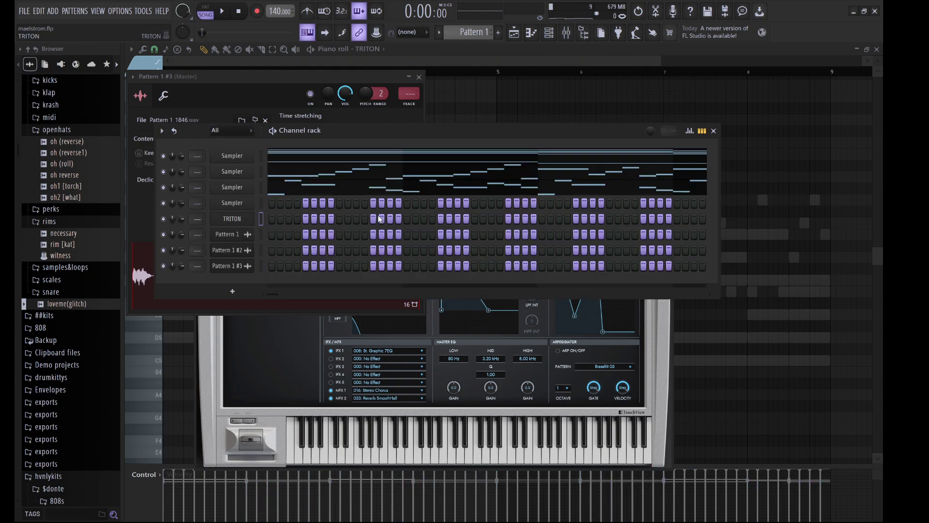
- Move the bounced brass clip on Track 3 of the playlist to start at bar 1
{"action": "left_click", "coordinate": [528, 34]}
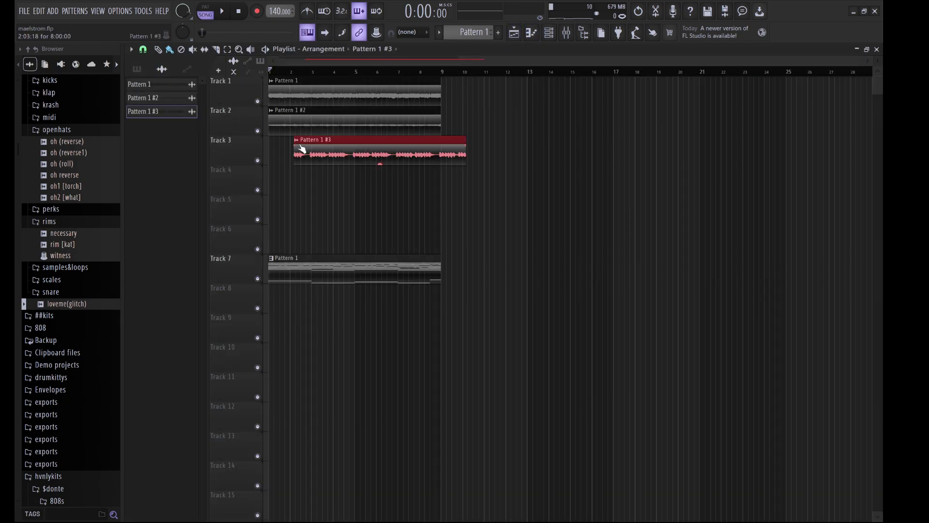
{"action": "double_click", "coordinate": [339, 153]}
{"action": "left_click", "coordinate": [513, 163]}
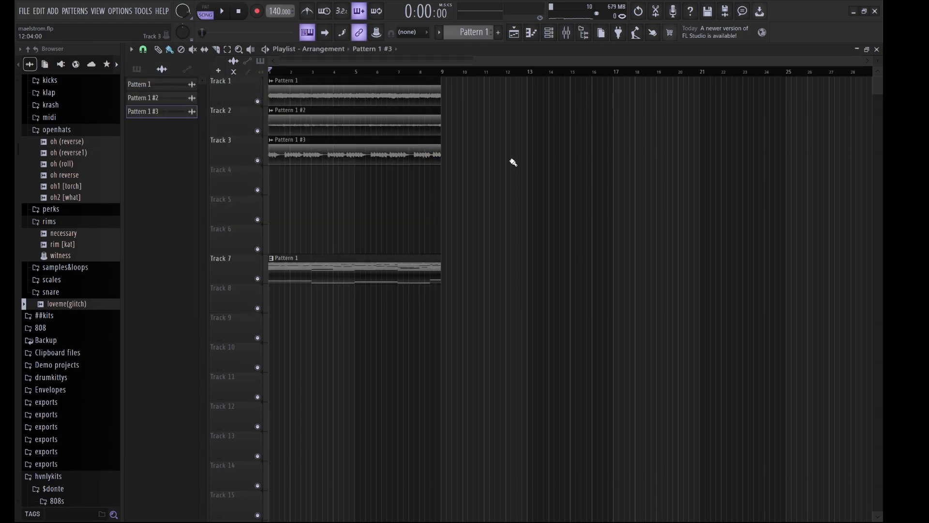
- Load the Flute program from the Wood/Reed category into the TRITON channel
{"action": "left_click", "coordinate": [550, 33]}
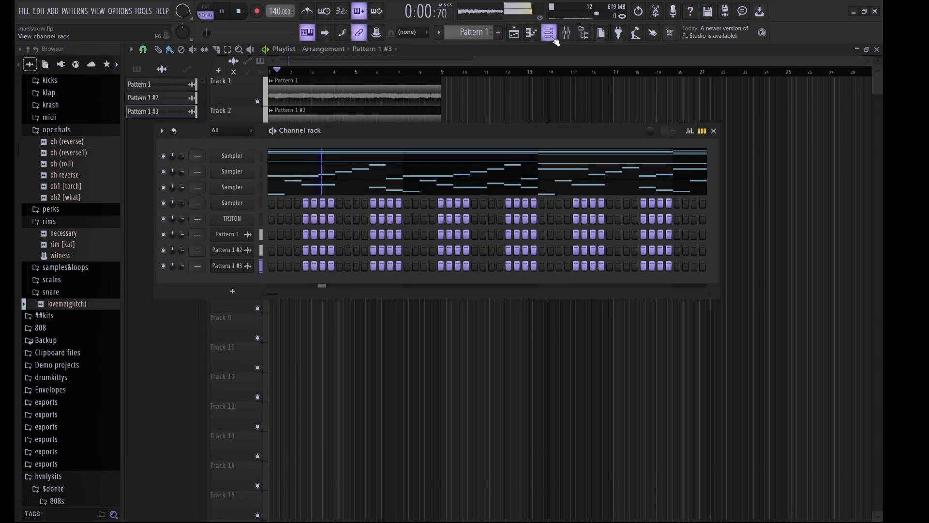
{"action": "left_click", "coordinate": [242, 222]}
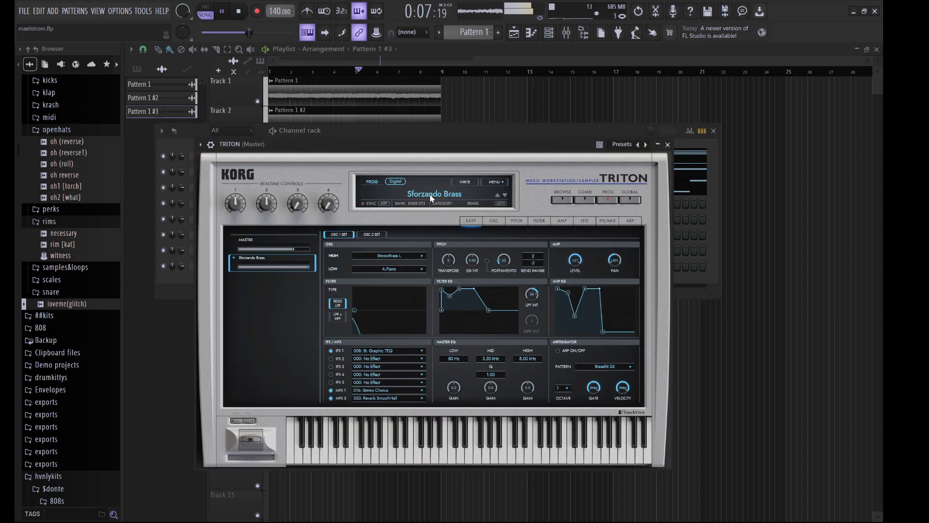
{"action": "left_click", "coordinate": [431, 196]}
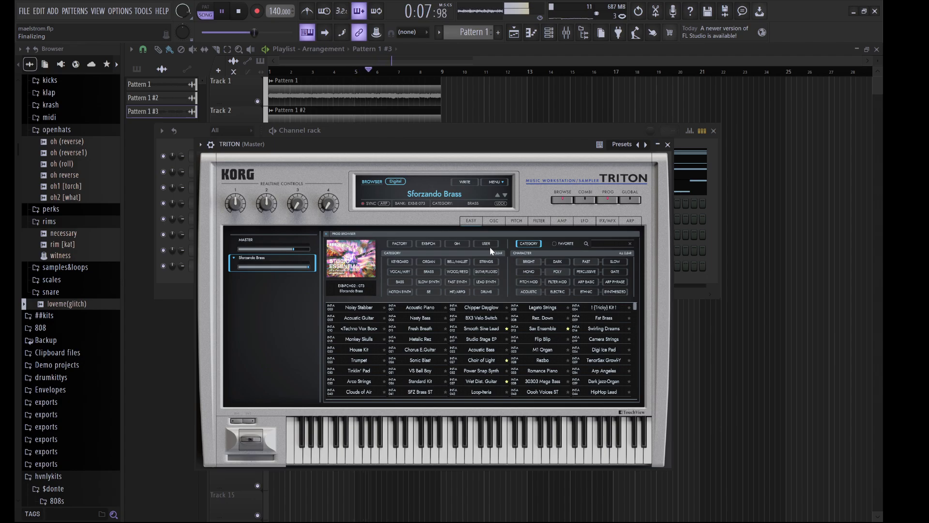
{"action": "left_click", "coordinate": [467, 274]}
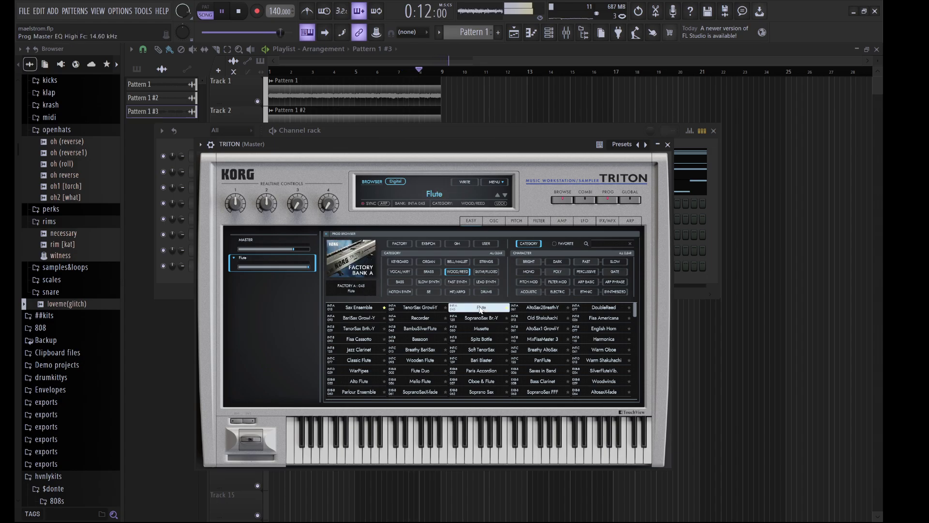
- Write two-step C6, B5, C6, A5, G5, F#5, G5 and F5 notes across bar 2 of the TRITON channel's piano roll
{"action": "left_click", "coordinate": [464, 130]}
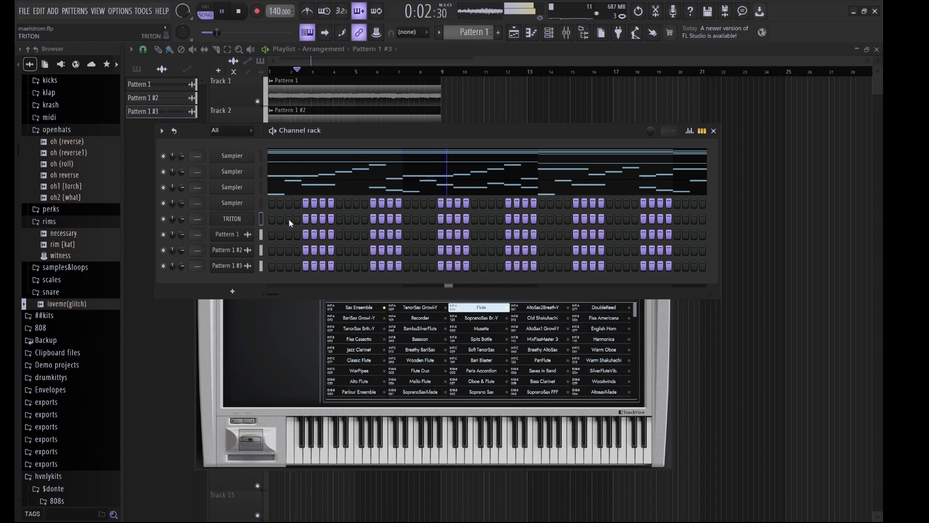
{"action": "key", "text": "F7"}
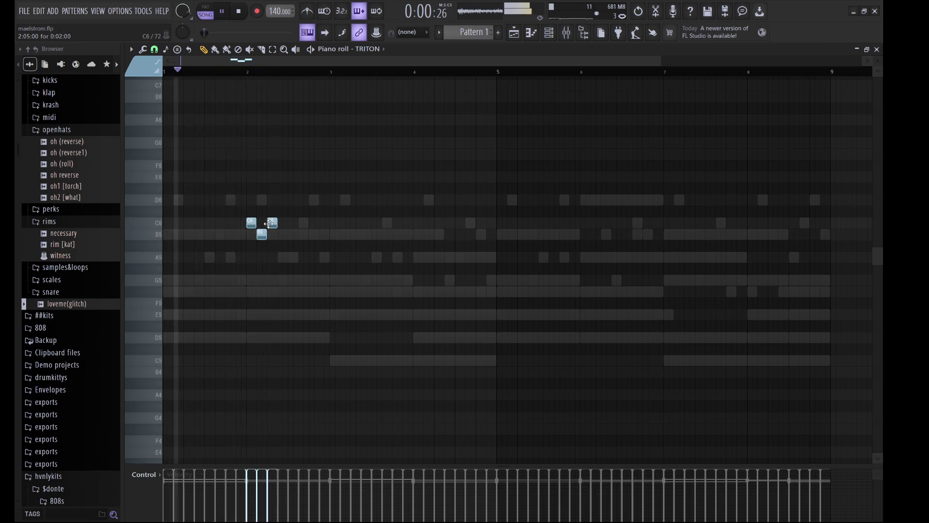
{"action": "left_click", "coordinate": [283, 256]}
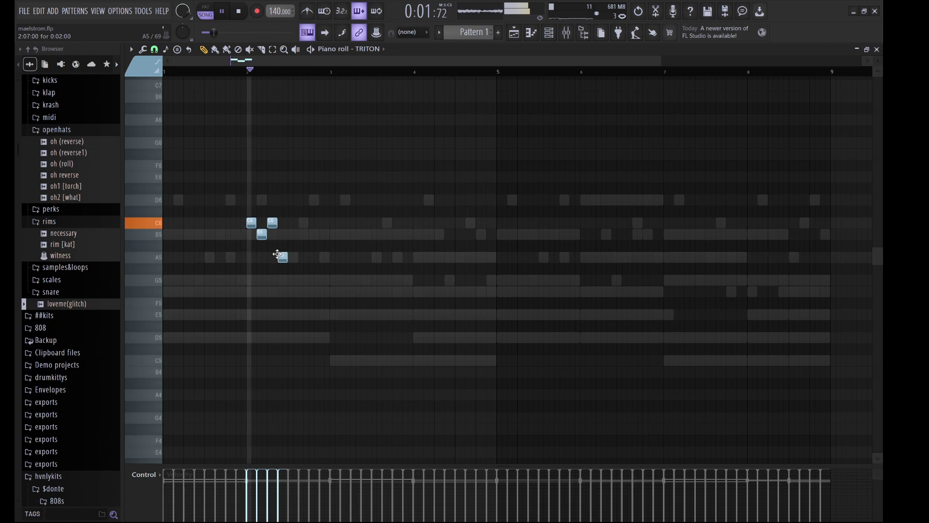
{"action": "left_click", "coordinate": [290, 280]}
{"action": "left_click", "coordinate": [302, 292]}
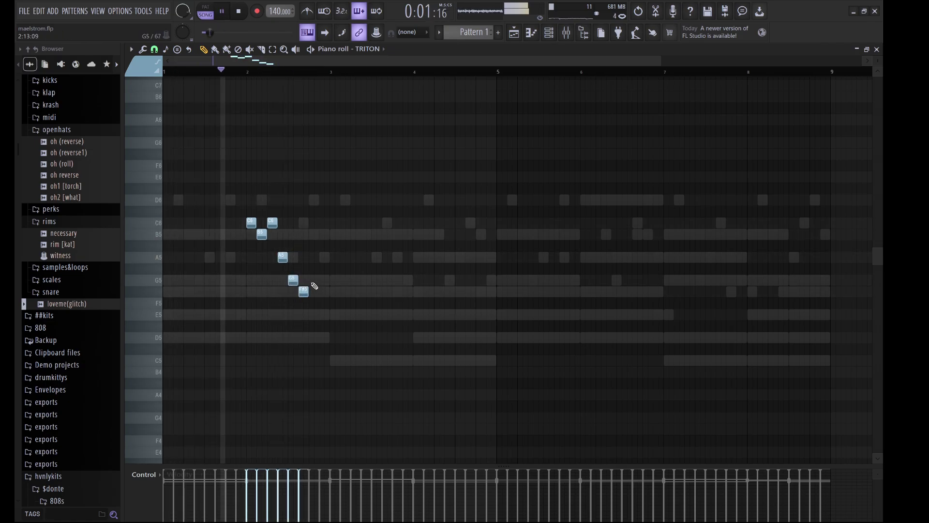
{"action": "left_click", "coordinate": [313, 280]}
{"action": "left_click", "coordinate": [321, 303]}
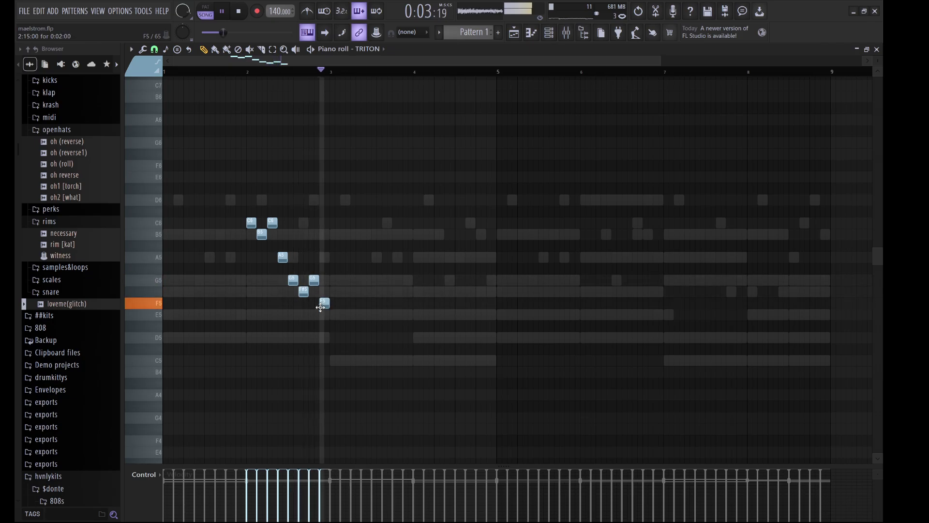
- Raise the last note of the bar 2 flute phrase to D6
{"action": "left_click_drag", "start_coordinate": [321, 308], "coordinate": [320, 321]}
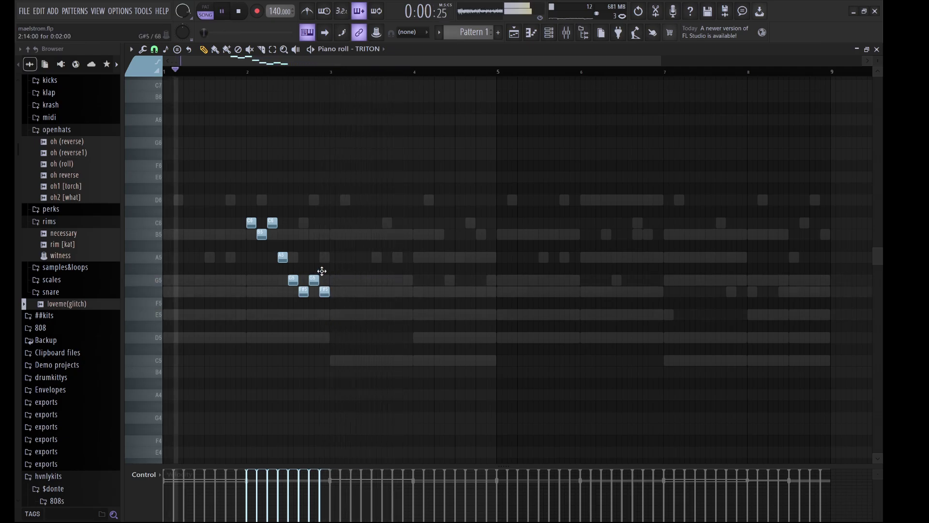
{"action": "left_click_drag", "start_coordinate": [324, 291], "coordinate": [324, 200]}
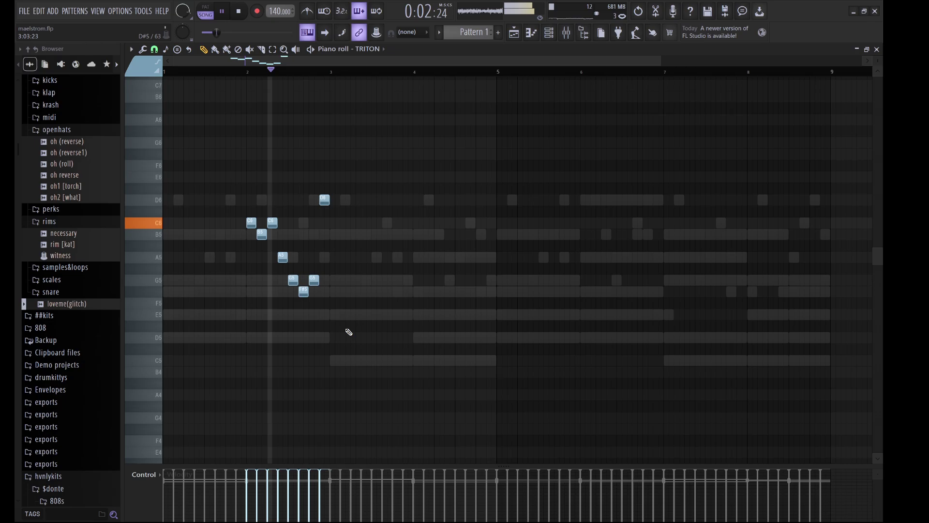
{"action": "key", "text": "space"}
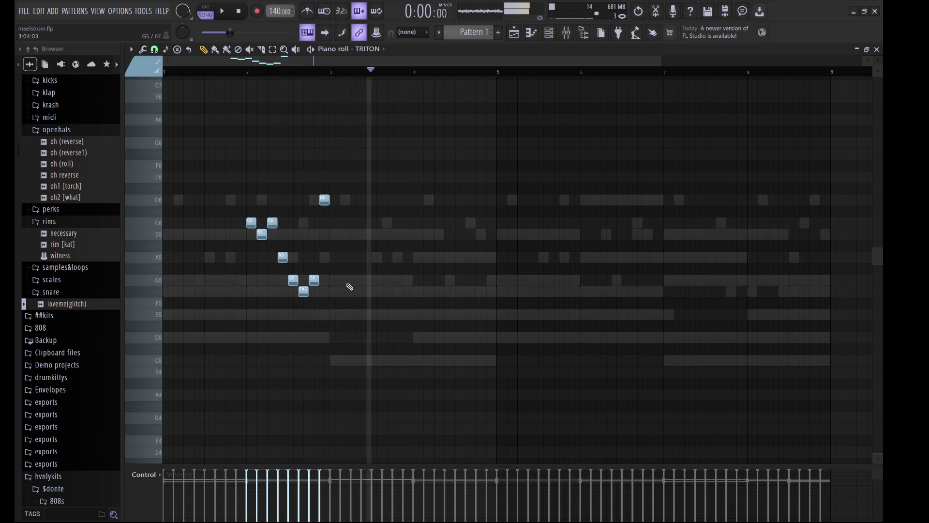
- Copy the bar 2 flute phrase to bar 4 and repeat both phrases in bars 6 and 8
{"action": "left_click_drag", "start_coordinate": [365, 332], "coordinate": [250, 195]}
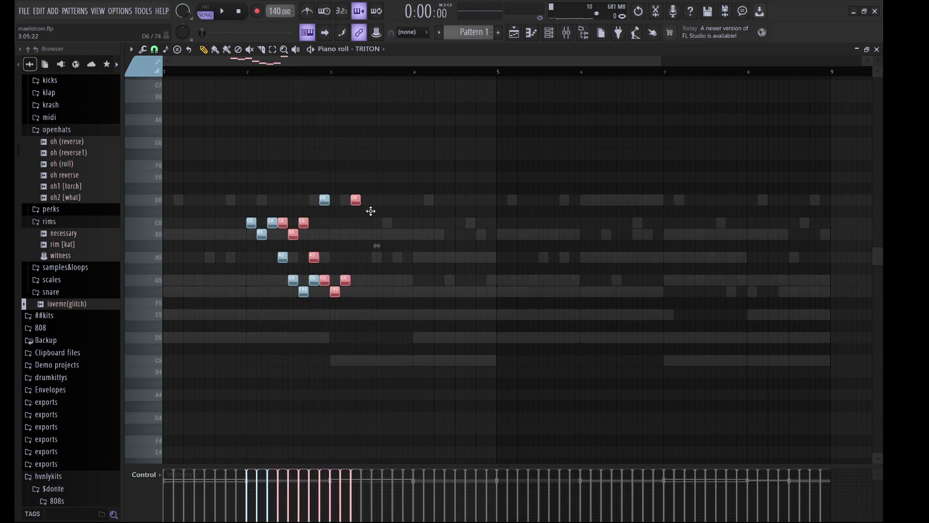
{"action": "left_click_drag", "start_coordinate": [450, 231], "coordinate": [482, 237]}
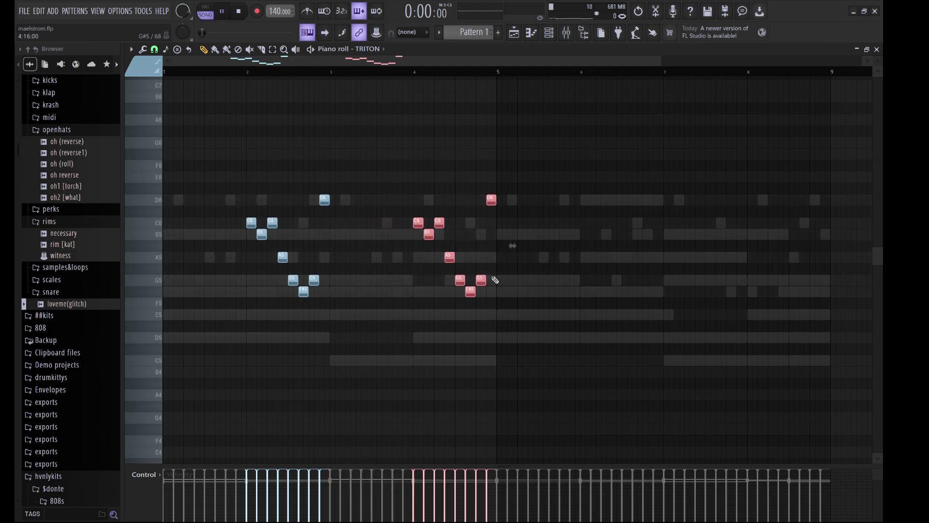
{"action": "key", "text": "ctrl+d"}
{"action": "key", "text": "space"}
{"action": "key", "text": "ctrl+b"}
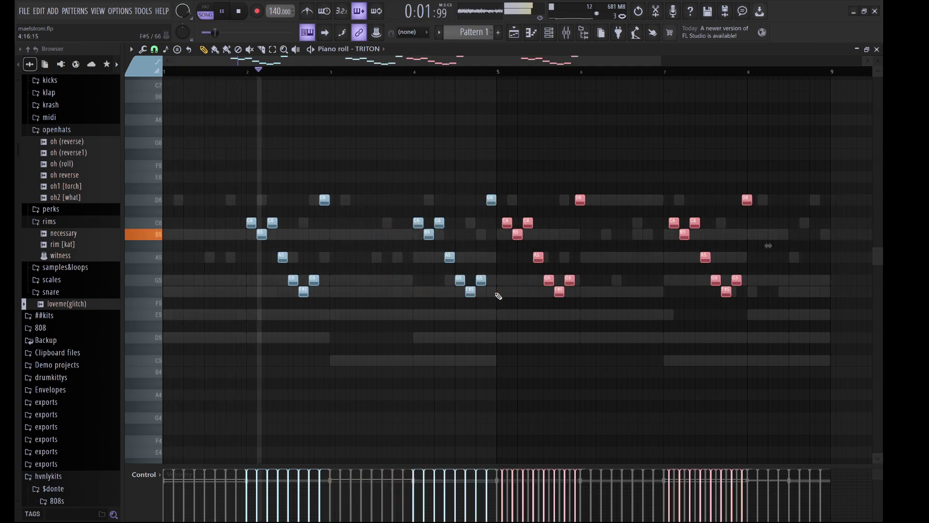
{"action": "key", "text": "shift+Right"}
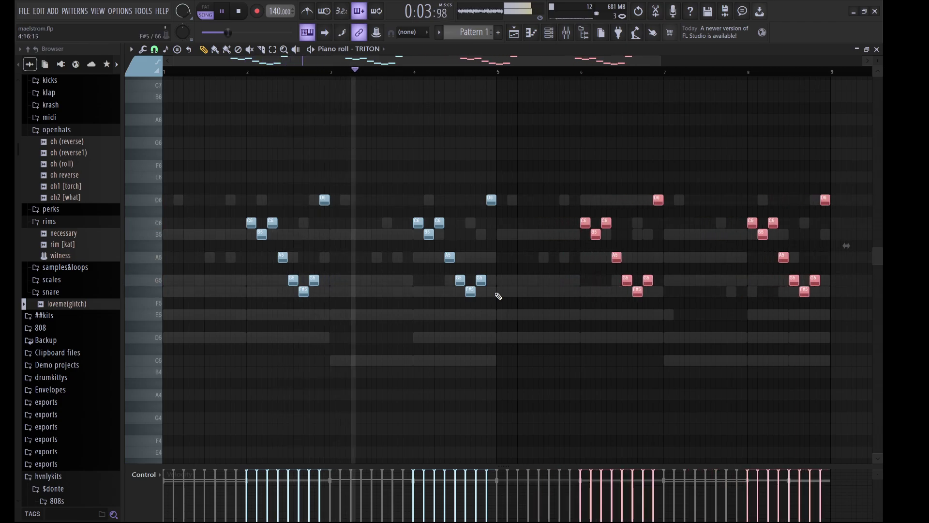
- Copy all four flute phrases one octave lower
{"action": "left_click_drag", "start_coordinate": [873, 388], "coordinate": [237, 167]}
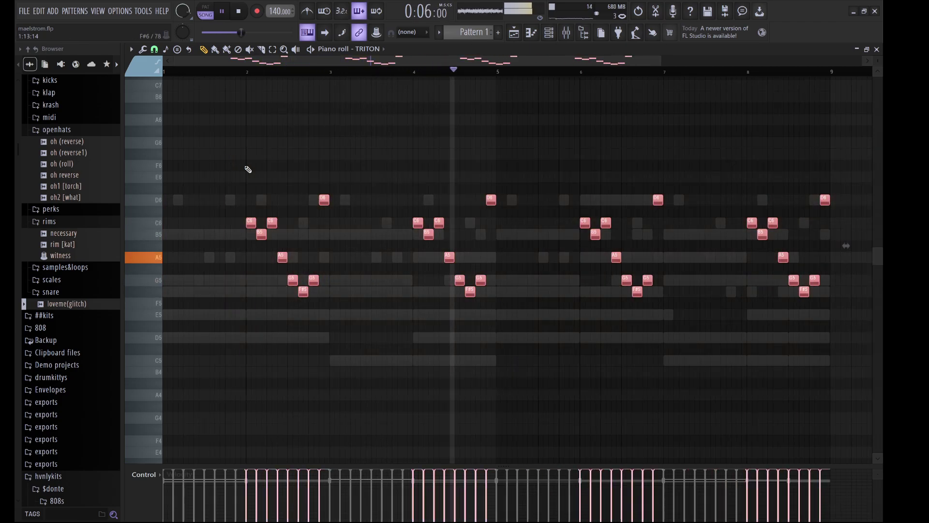
{"action": "left_click_drag", "start_coordinate": [323, 199], "coordinate": [323, 336]}
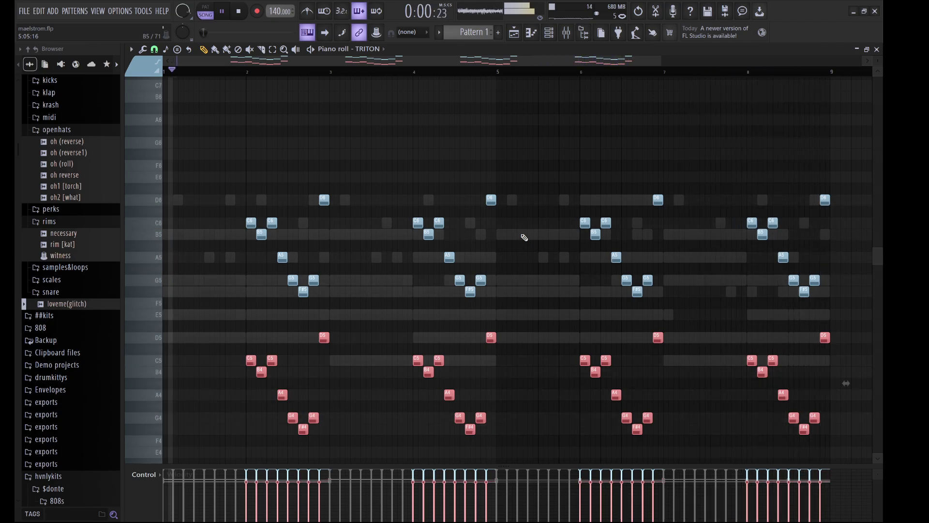
{"action": "left_click", "coordinate": [830, 360]}
{"action": "key", "text": "ctrl+z"}
- Audition different pitches for the final octave pair in bar 8 and set it to A5 and A4
{"action": "left_click_drag", "start_coordinate": [834, 349], "coordinate": [825, 322]}
{"action": "left_click_drag", "start_coordinate": [829, 184], "coordinate": [824, 203]}
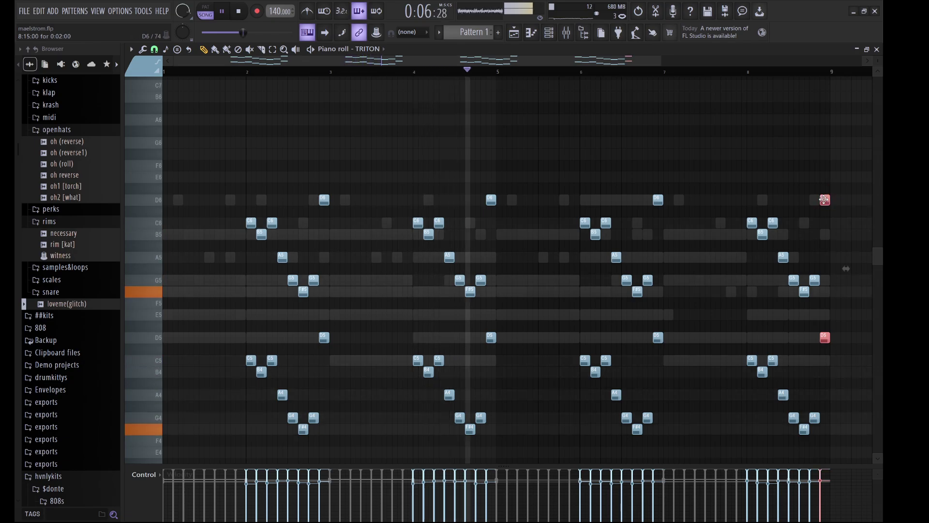
{"action": "key", "text": "shift+Down"}
{"action": "key", "text": "shift+Down"}
{"action": "key", "text": "shift+Down"}
{"action": "key", "text": "shift+Down"}
{"action": "key", "text": "shift+Down"}
{"action": "key", "text": "shift+Down"}
{"action": "key", "text": "shift+Down"}
{"action": "key", "text": "shift+Down"}
{"action": "key", "text": "shift+Down"}
{"action": "key", "text": "shift+Down"}
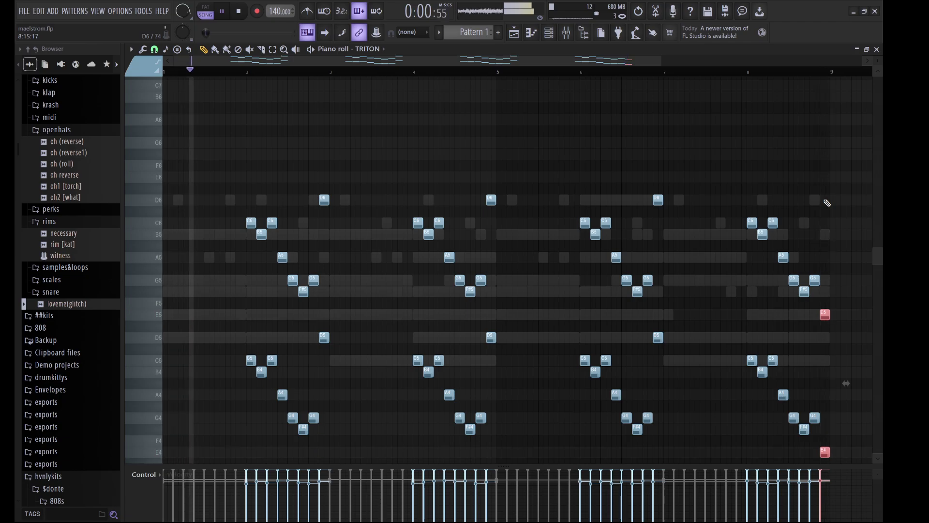
{"action": "key", "text": "shift+Up"}
{"action": "key", "text": "shift+Up"}
{"action": "key", "text": "shift+Up"}
{"action": "key", "text": "shift+Up"}
{"action": "key", "text": "shift+Up"}
{"action": "key", "text": "shift+Up"}
{"action": "key", "text": "shift+Up"}
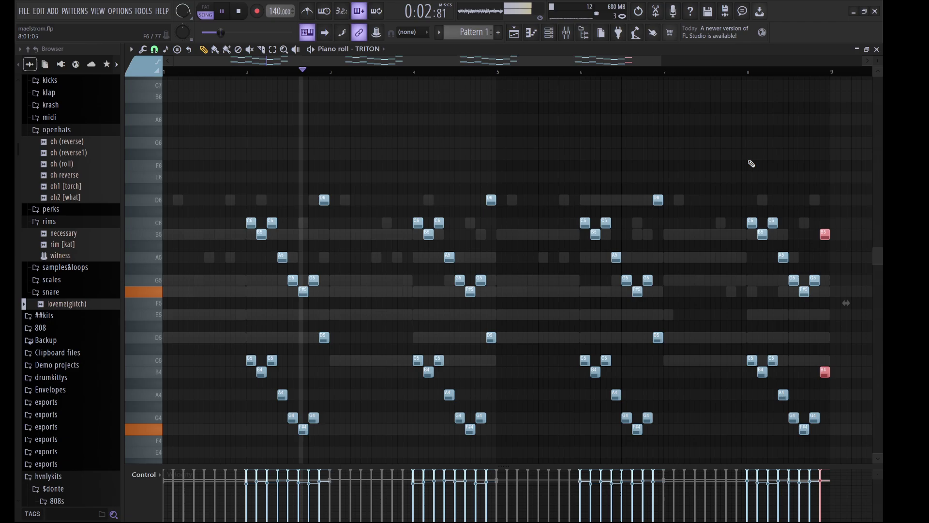
{"action": "key", "text": "shift+Down"}
{"action": "key", "text": "shift+Down"}
{"action": "key", "text": "shift+Down"}
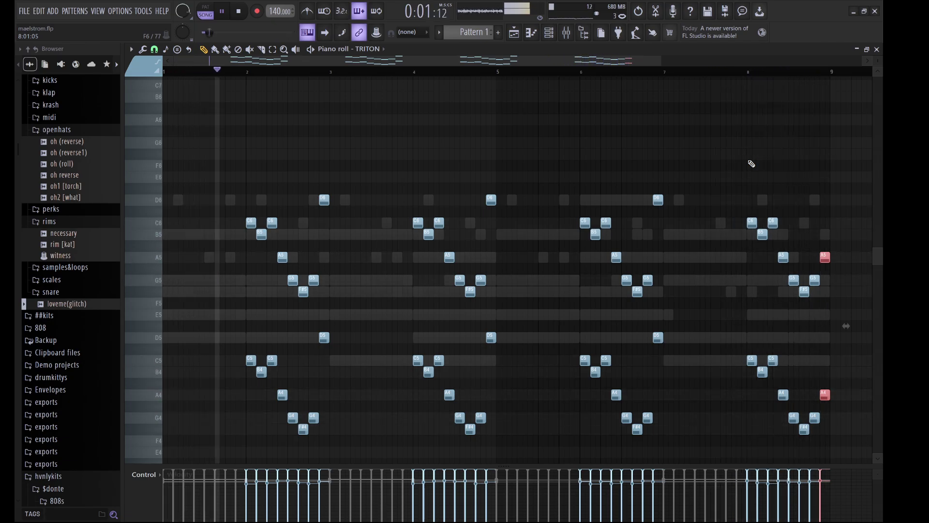
- Try E6, F#6, F#5, D5 and C5 with their lower octaves for the final bar 8 pair and return it to A5 and A4
{"action": "key", "text": "shift+Up"}
{"action": "key", "text": "shift+Up"}
{"action": "key", "text": "shift+Up"}
{"action": "key", "text": "shift+Up"}
{"action": "key", "text": "shift+Up"}
{"action": "key", "text": "shift+Up"}
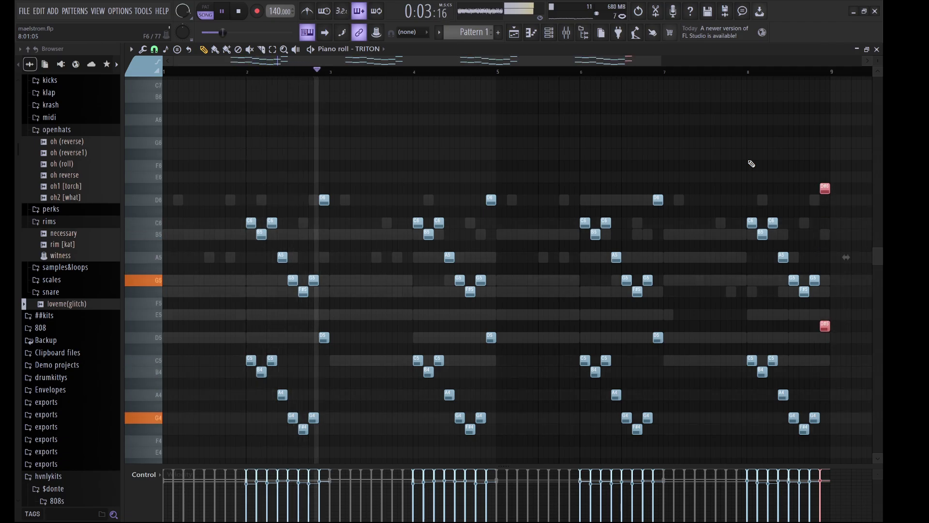
{"action": "key", "text": "shift+Up"}
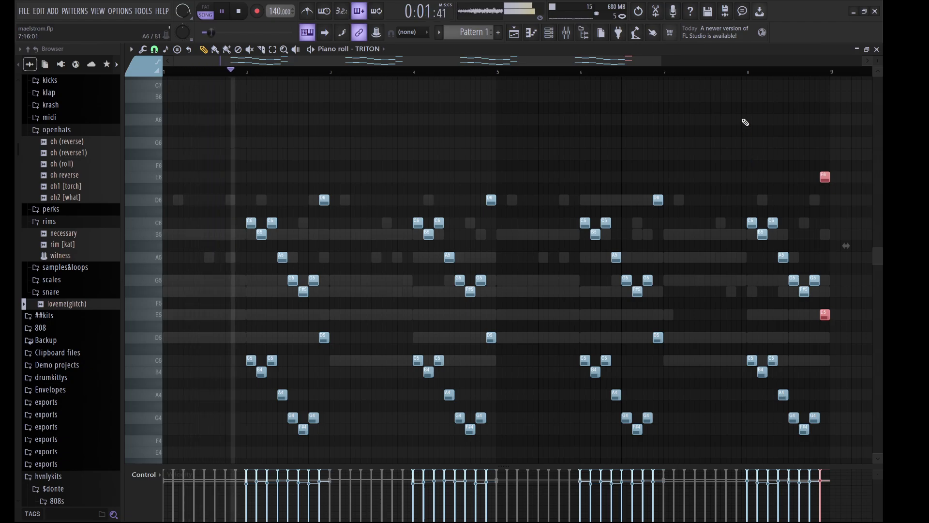
{"action": "left_click", "coordinate": [743, 78]}
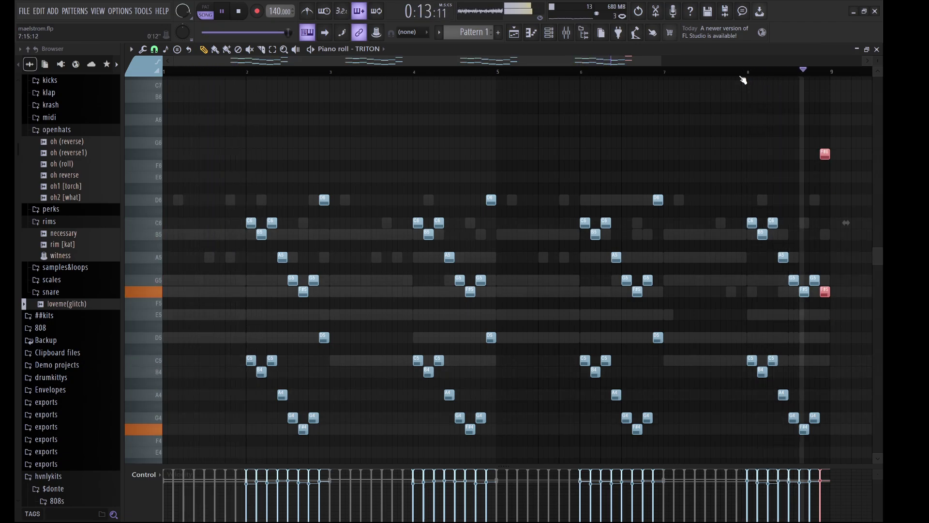
{"action": "key", "text": "ctrl+Down"}
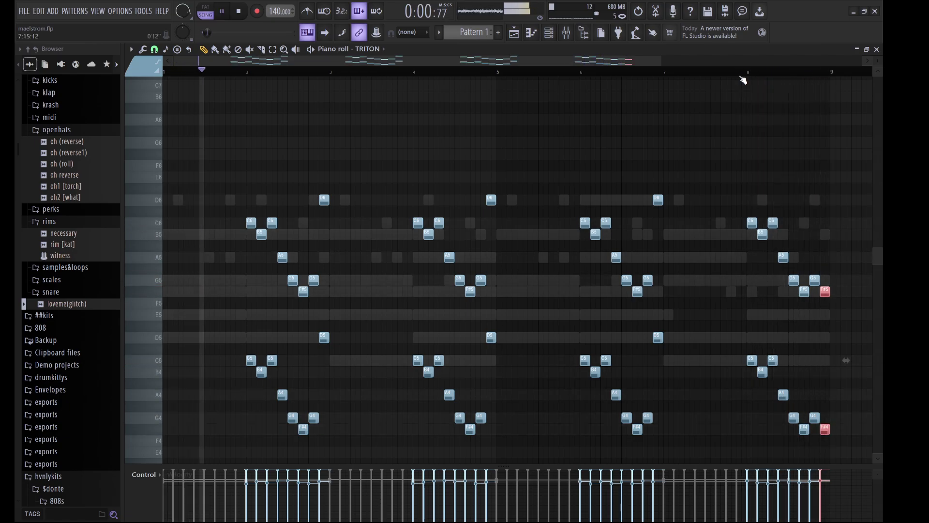
{"action": "key", "text": "Down"}
{"action": "key", "text": "Down"}
{"action": "key", "text": "Down"}
{"action": "key", "text": "Down"}
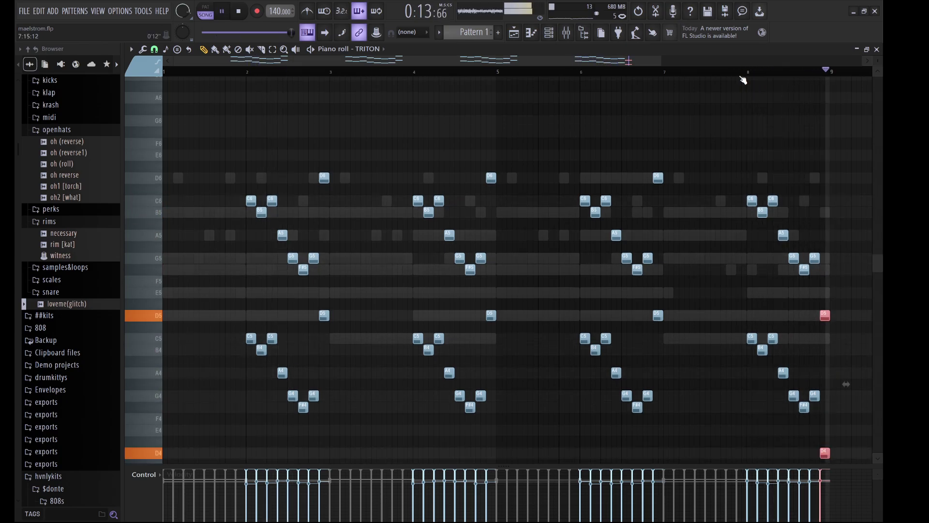
{"action": "key", "text": "Down"}
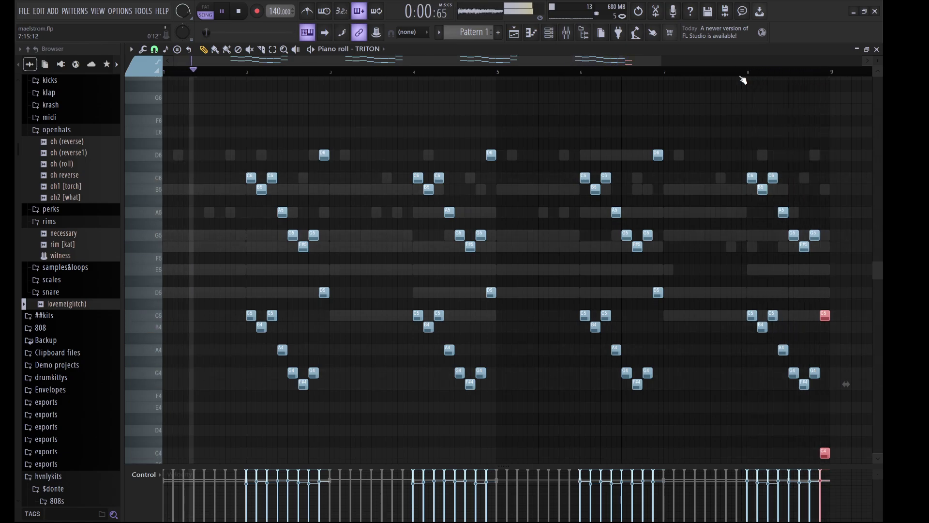
{"action": "scroll", "coordinate": [741, 77], "scroll_direction": "down", "scroll_amount": 3}
{"action": "left_click", "coordinate": [741, 76]}
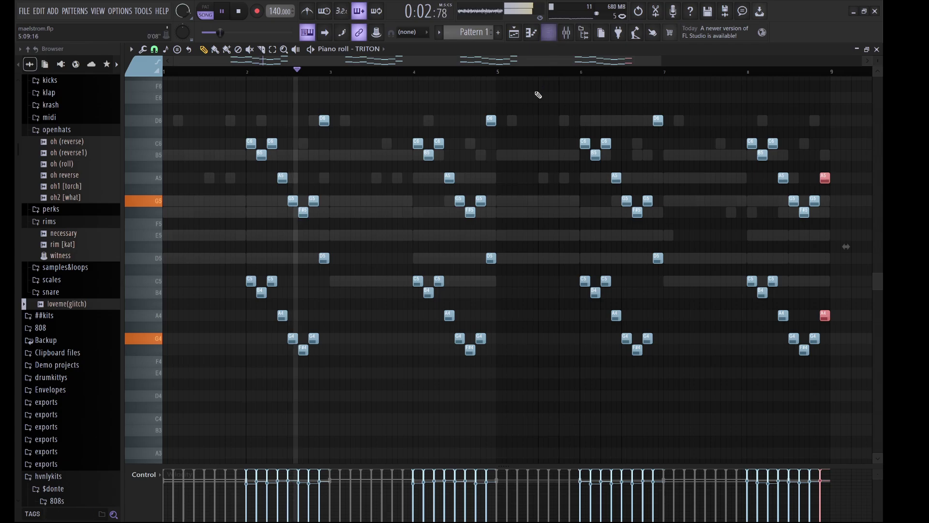
- Paste the TRITON flute notes into the empty Sampler channel and clone that channel to add another empty one
{"action": "left_click", "coordinate": [549, 34]}
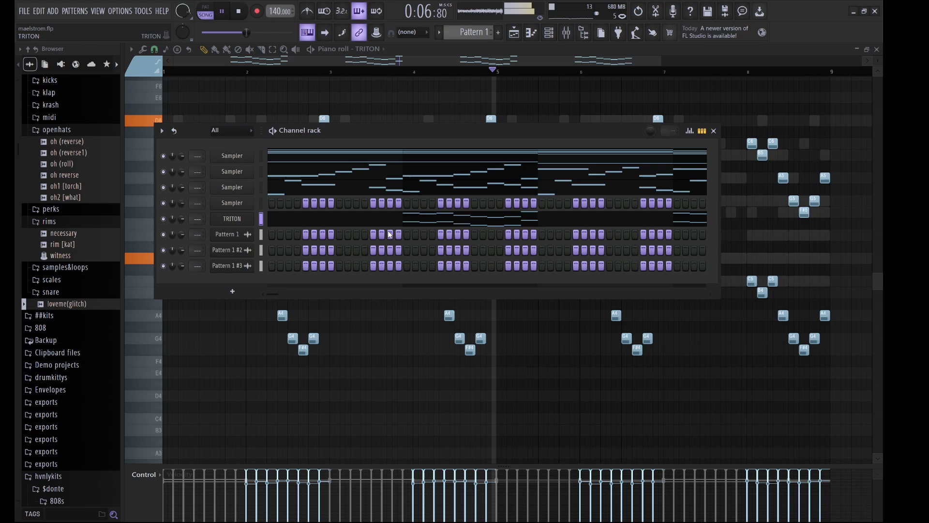
{"action": "left_click", "coordinate": [243, 202]}
{"action": "key", "text": "ctrl+v"}
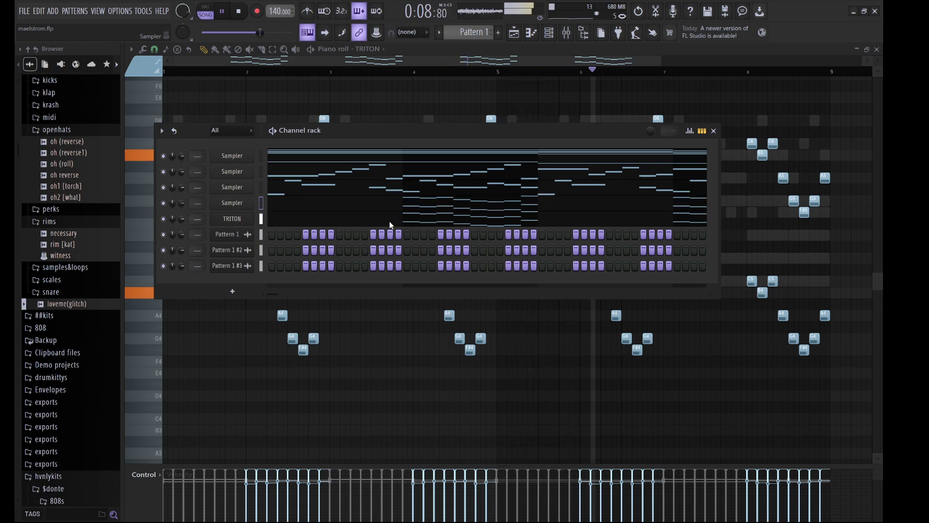
{"action": "key", "text": "alt+c"}
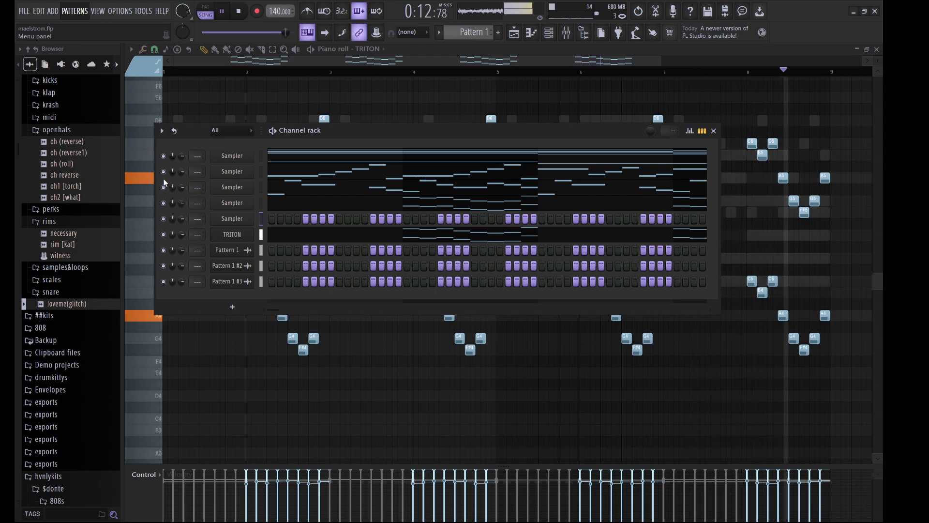
- Render the flute part as an audio clip and place the clip on Track 4 of the playlist at bar 1
{"action": "key", "text": "space"}
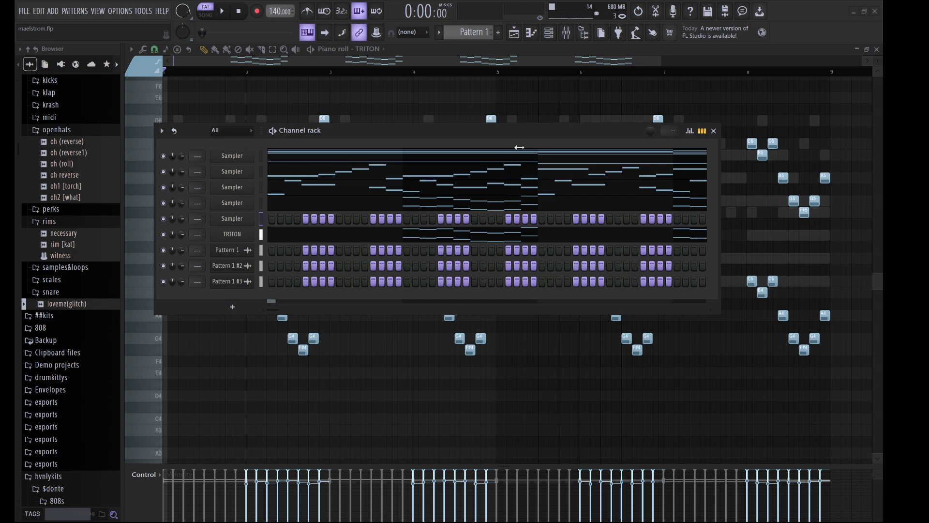
{"action": "left_click", "coordinate": [514, 33]}
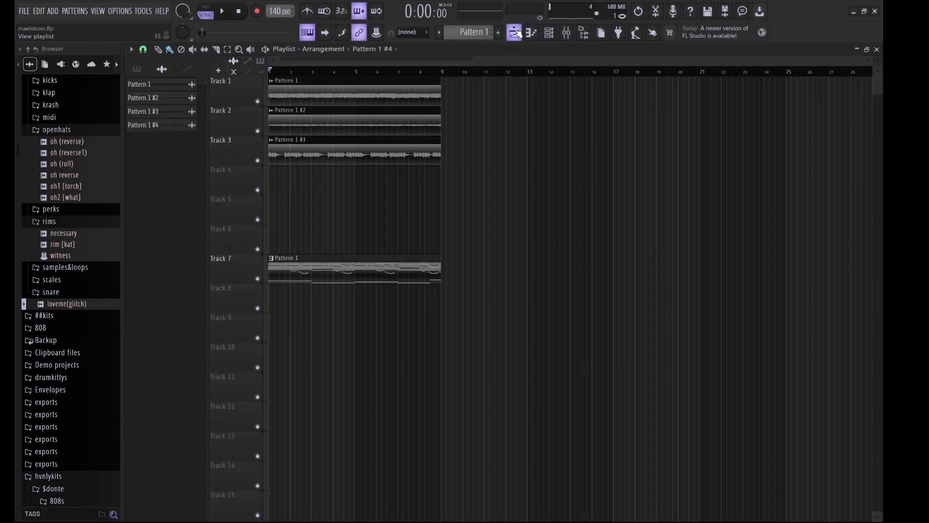
{"action": "left_click_drag", "start_coordinate": [211, 141], "coordinate": [272, 178]}
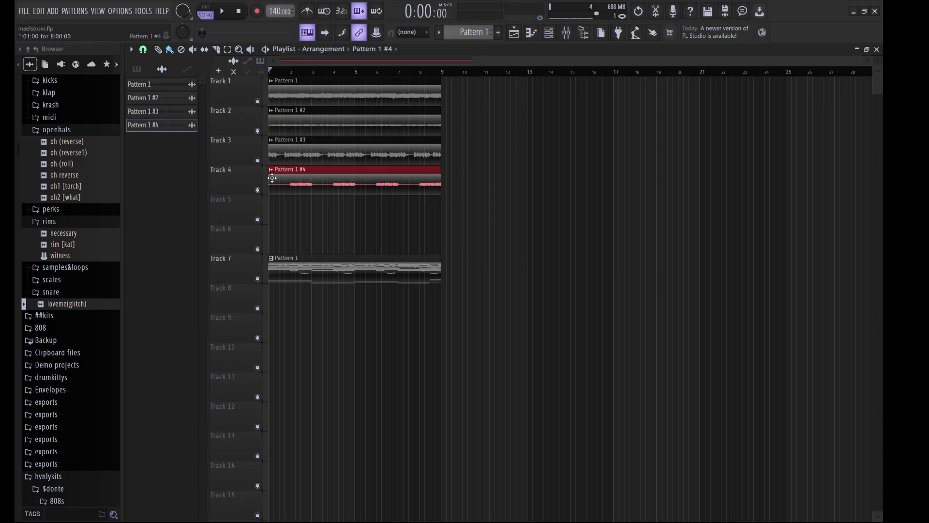
{"action": "double_click", "coordinate": [310, 186]}
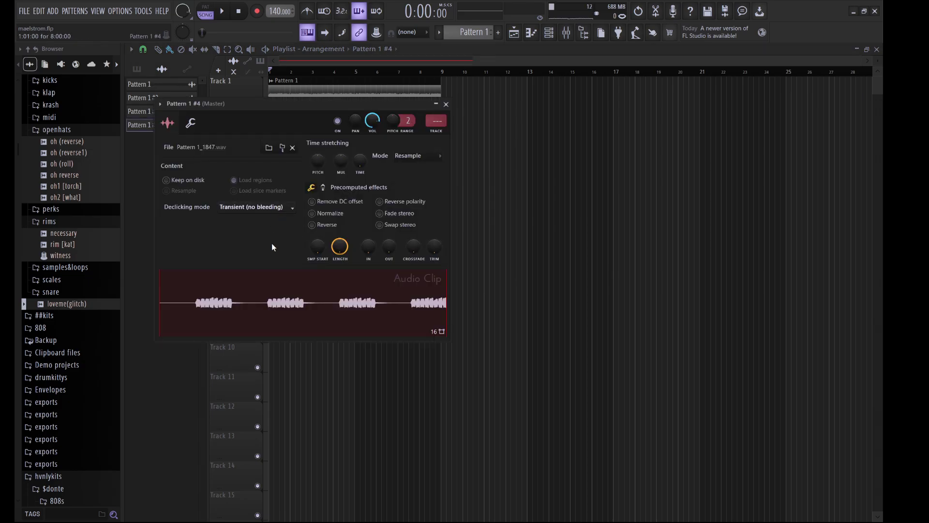
{"action": "key", "text": "Escape"}
- Show all channels in the channel rack, cut the flute notes from the TRITON channel and play the arrangement
{"action": "left_click", "coordinate": [550, 33]}
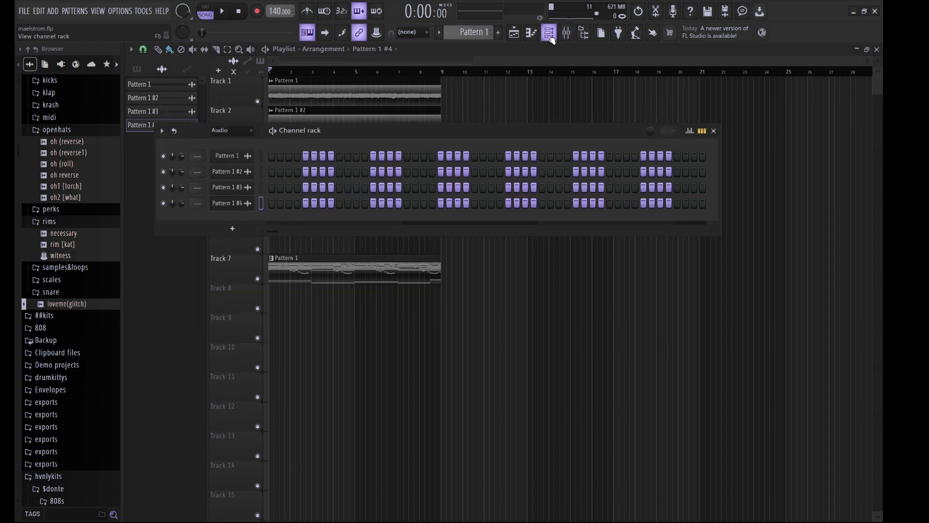
{"action": "left_click", "coordinate": [229, 140]}
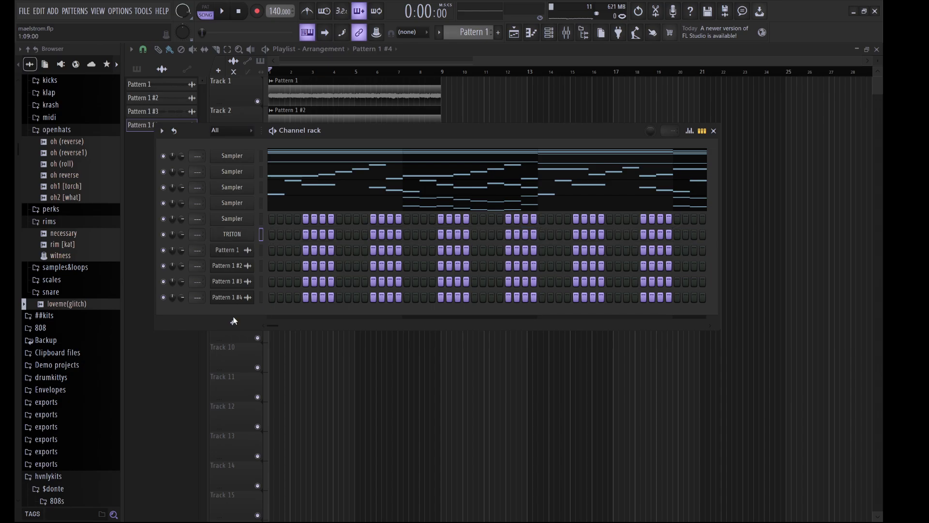
{"action": "key", "text": "space"}
{"action": "key", "text": "F6"}
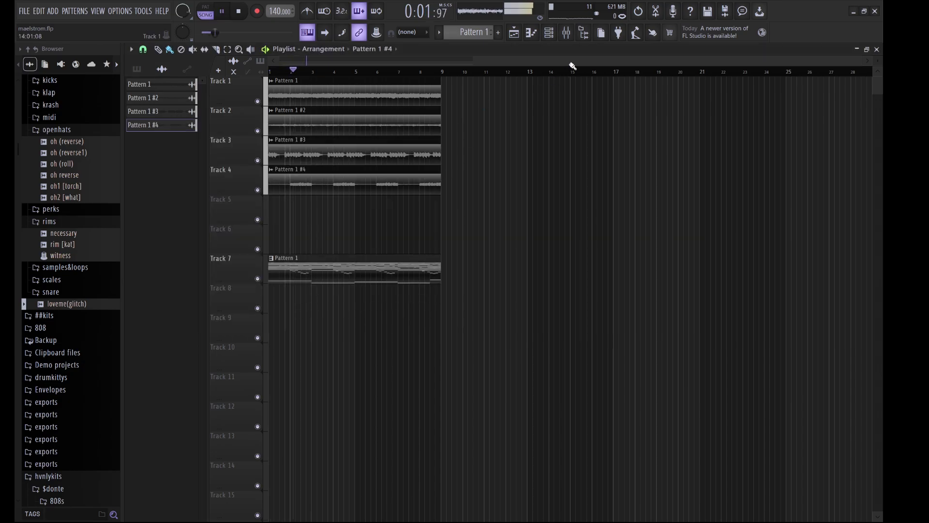
- Load the EXP TubularBells program from the Bell/Mallet category into the TRITON channel
{"action": "left_click", "coordinate": [567, 32]}
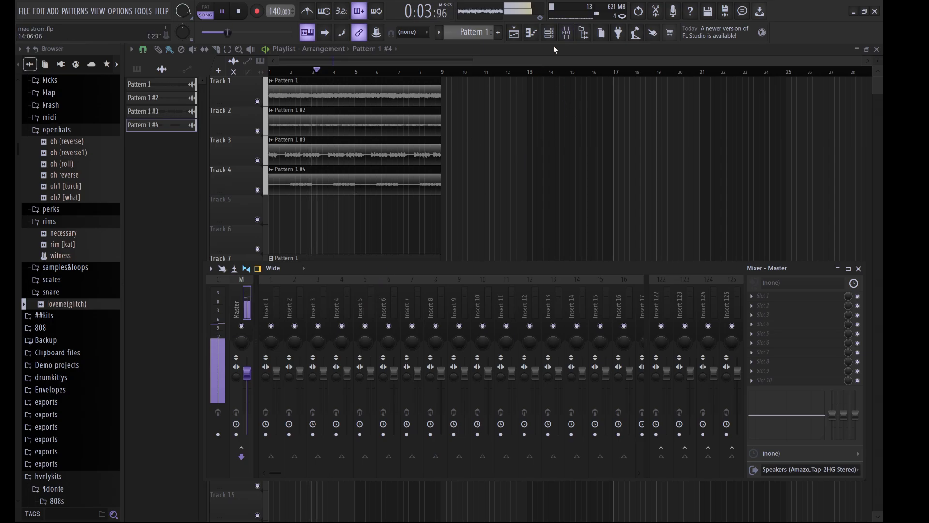
{"action": "left_click", "coordinate": [549, 32]}
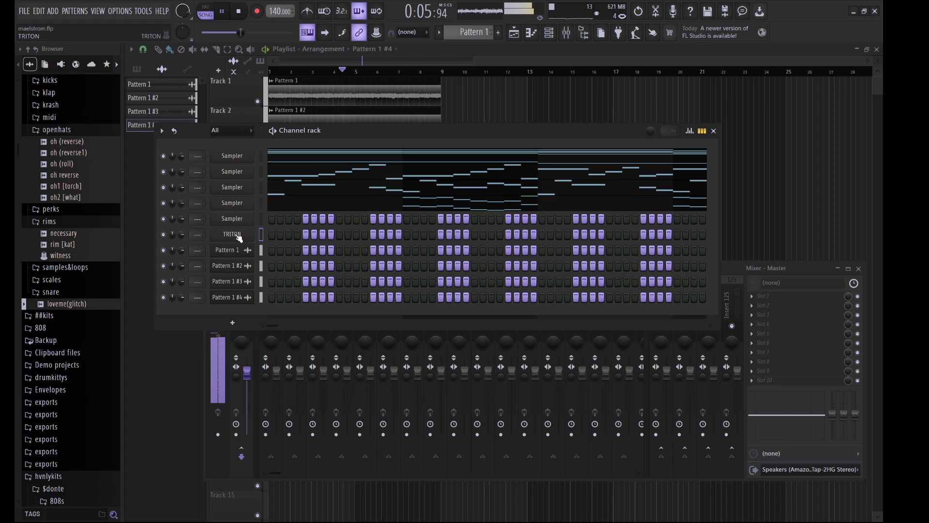
{"action": "left_click", "coordinate": [233, 235]}
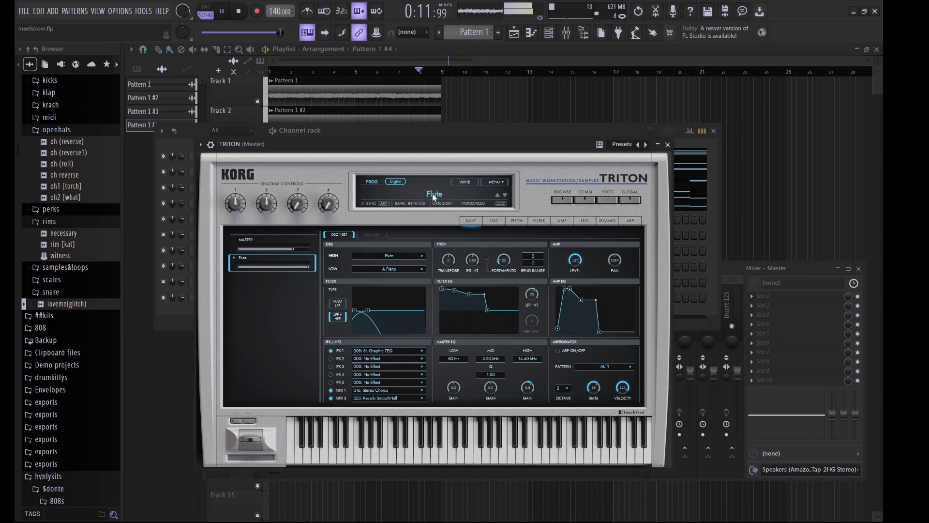
{"action": "left_click", "coordinate": [434, 194]}
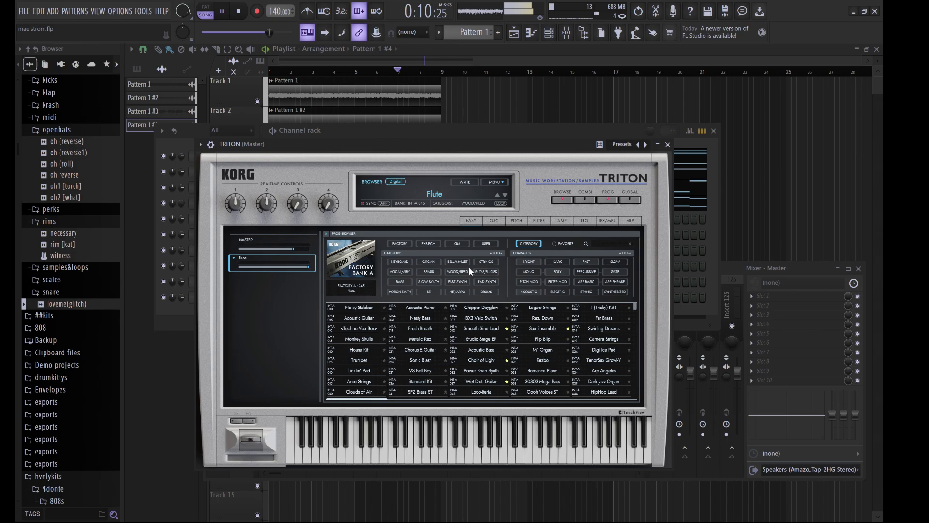
{"action": "left_click", "coordinate": [458, 262]}
{"action": "left_click", "coordinate": [479, 392]}
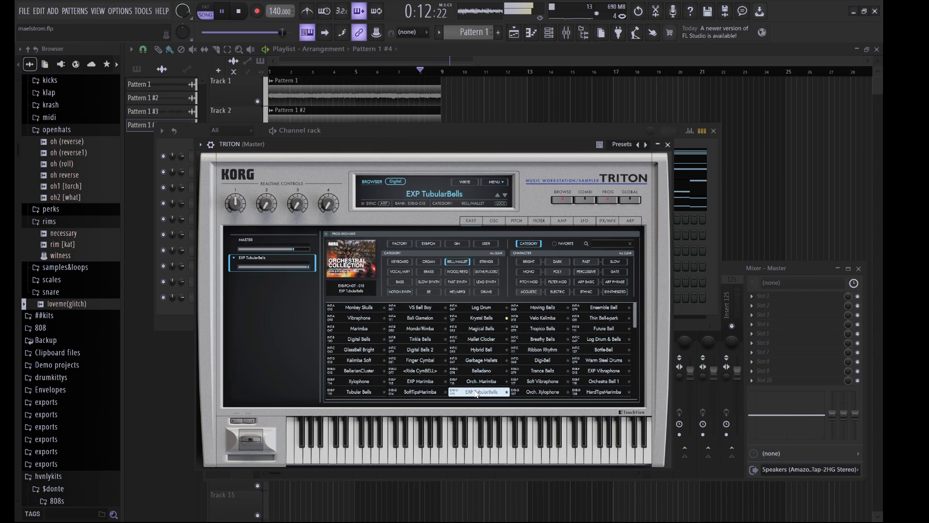
- Draw four F#5 notes half a bar apart from bar 1 and an E5 note at the end of bar 2 for the TRITON channel
{"action": "left_click", "coordinate": [579, 128]}
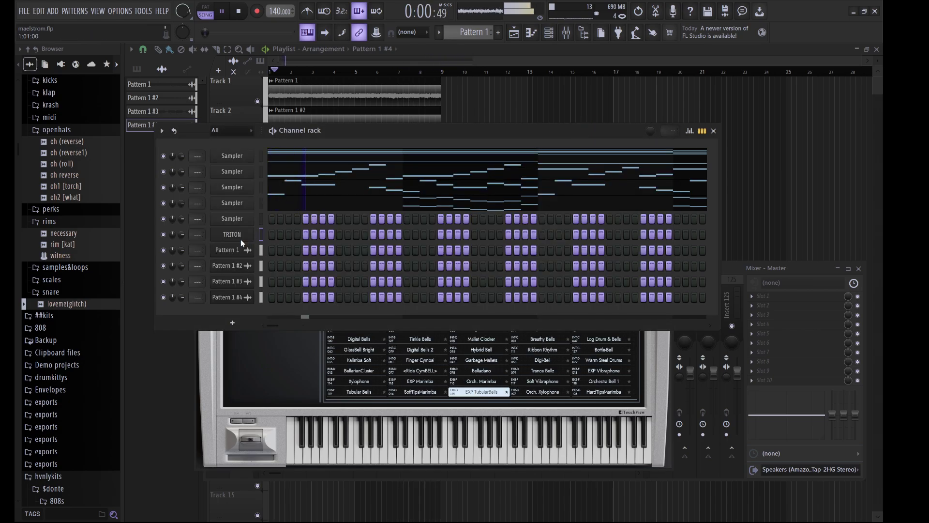
{"action": "key", "text": "F7"}
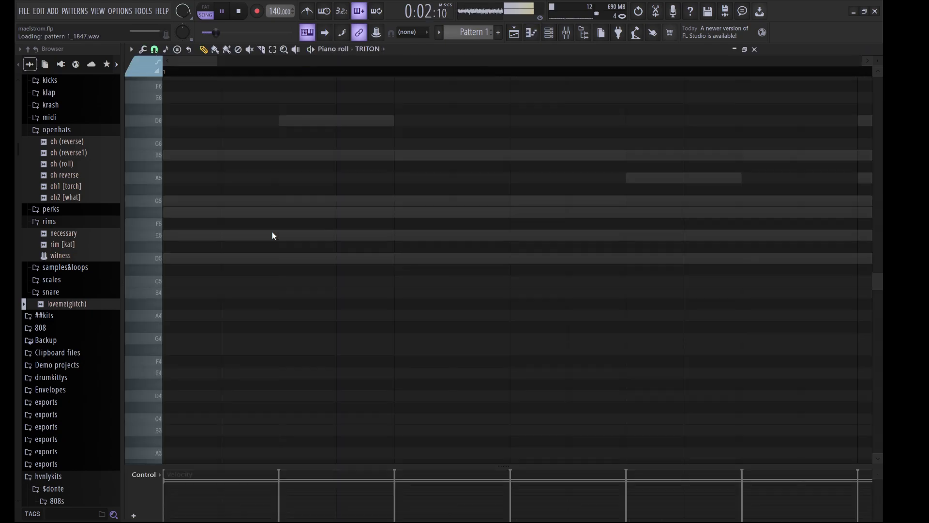
{"action": "key", "text": "space"}
{"action": "left_click_drag", "start_coordinate": [169, 247], "coordinate": [168, 213]}
{"action": "key", "text": "space"}
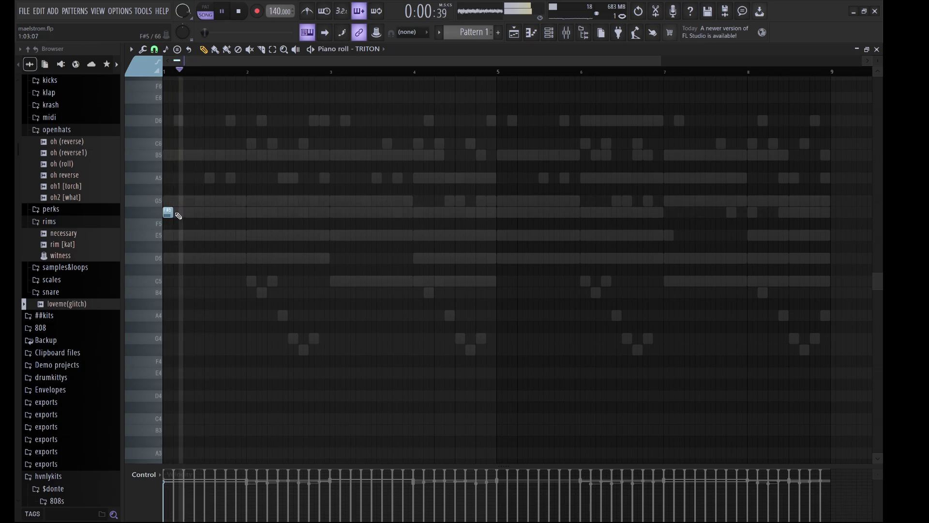
{"action": "left_click", "coordinate": [206, 213]}
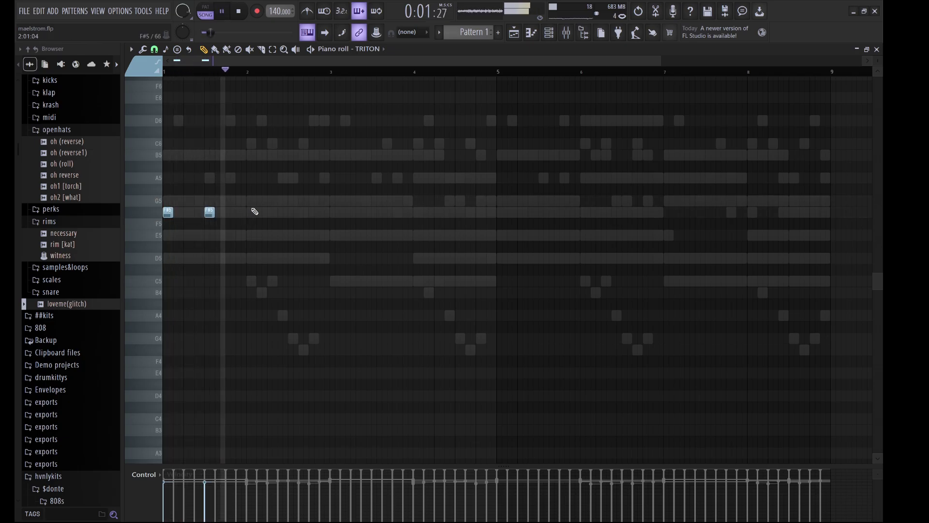
{"action": "left_click_drag", "start_coordinate": [164, 185], "coordinate": [296, 226]}
{"action": "left_click", "coordinate": [250, 212]}
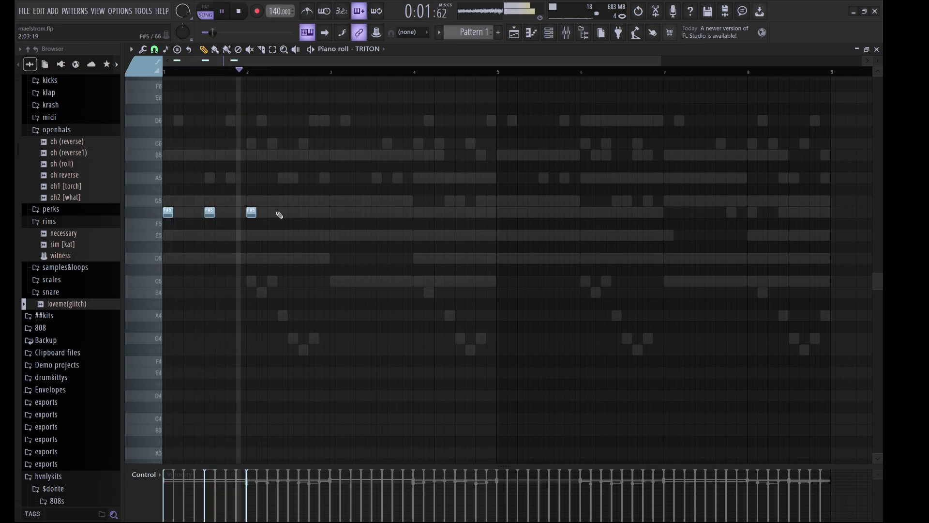
{"action": "left_click", "coordinate": [292, 213]}
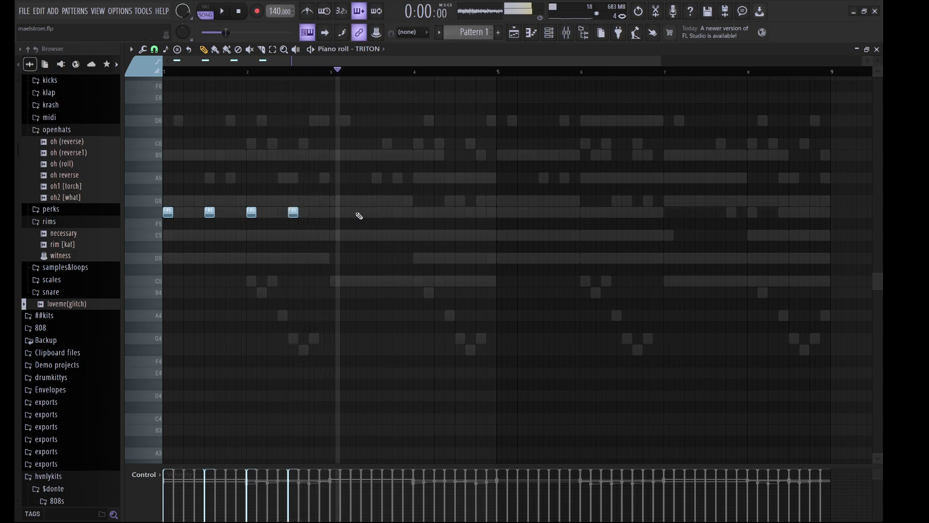
{"action": "left_click", "coordinate": [323, 235]}
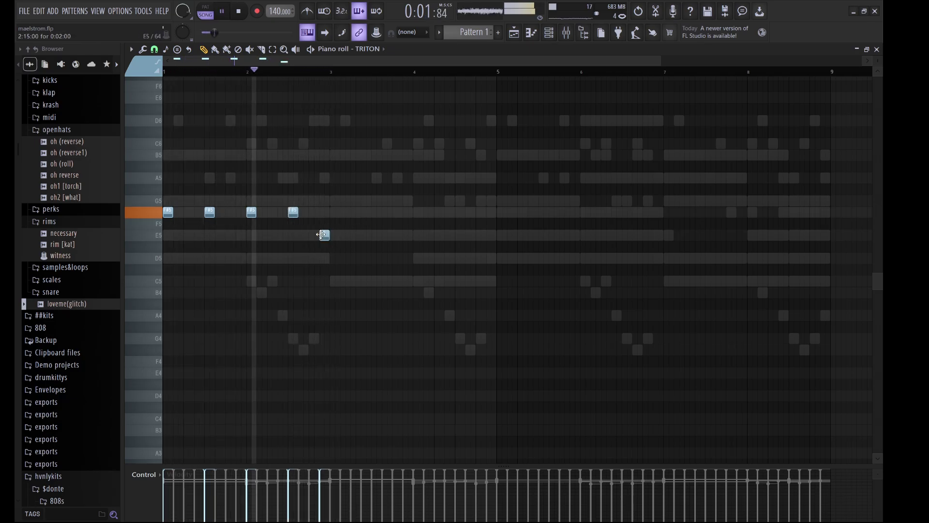
- Duplicate the two-bar bell phrase into bars 3 and 4 and raise the copy's last note to G5
{"action": "key", "text": "ctrl+b"}
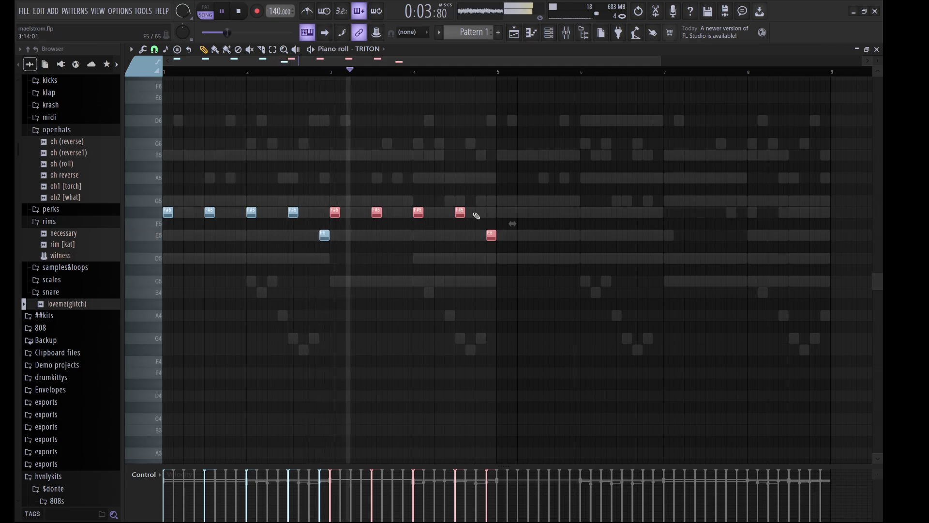
{"action": "left_click_drag", "start_coordinate": [503, 229], "coordinate": [478, 239], "text": "ctrl"}
{"action": "key", "text": "shift+Up"}
{"action": "key", "text": "shift+Up"}
{"action": "key", "text": "shift+Up"}
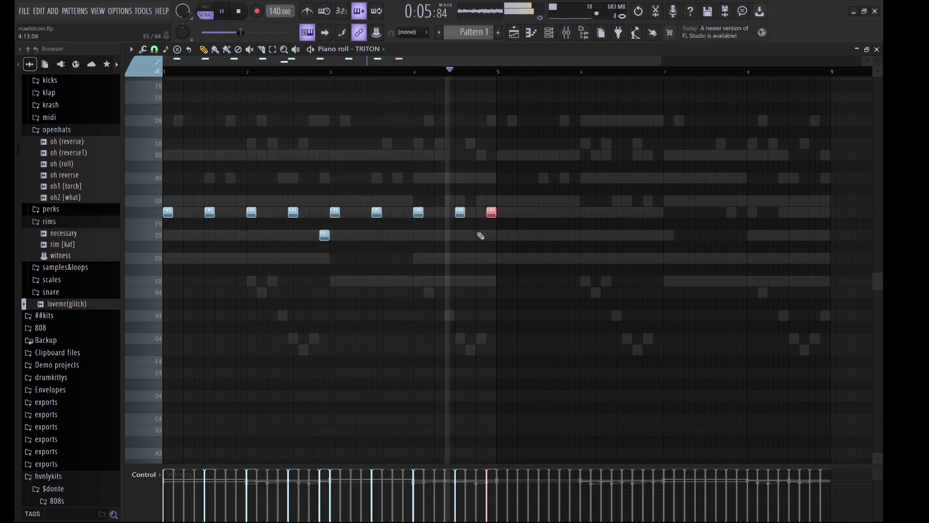
{"action": "left_click", "coordinate": [542, 240], "text": "ctrl"}
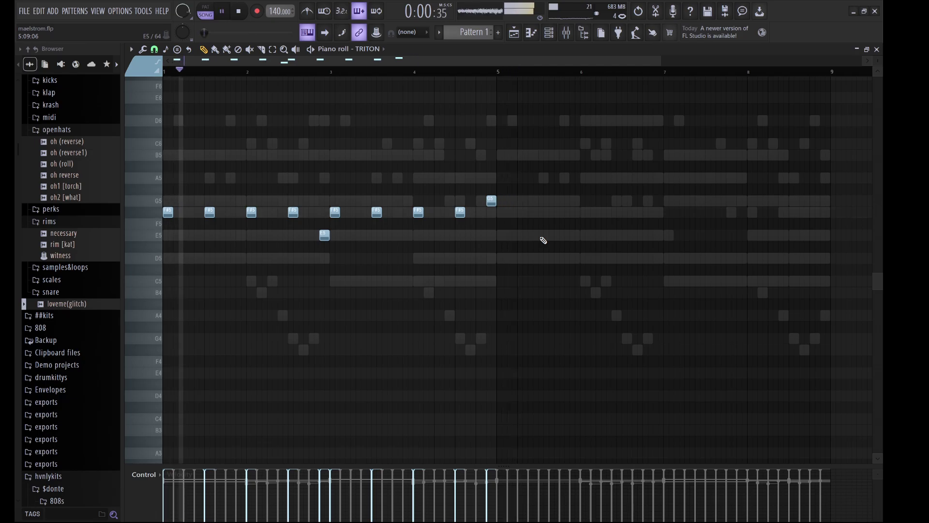
{"action": "left_click_drag", "start_coordinate": [539, 239], "coordinate": [491, 189], "text": "ctrl"}
- Lower the last note of bar 2 to D5 and raise the last note of bar 4 to A5
{"action": "left_click_drag", "start_coordinate": [334, 227], "coordinate": [317, 247], "text": "ctrl"}
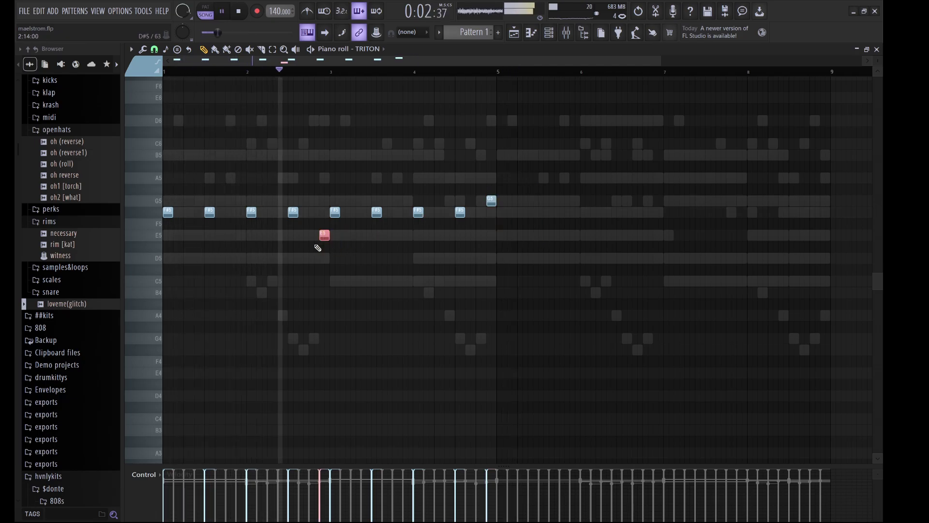
{"action": "key", "text": "shift+Down"}
{"action": "key", "text": "shift+Down"}
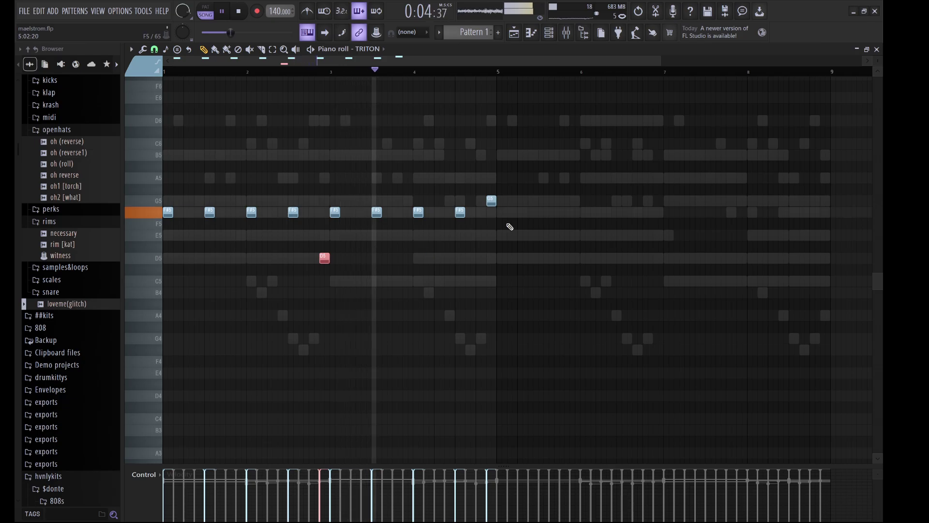
{"action": "left_click", "coordinate": [490, 200]}
{"action": "key", "text": "shift+Up"}
{"action": "key", "text": "shift+Up"}
{"action": "key", "text": "ctrl+d"}
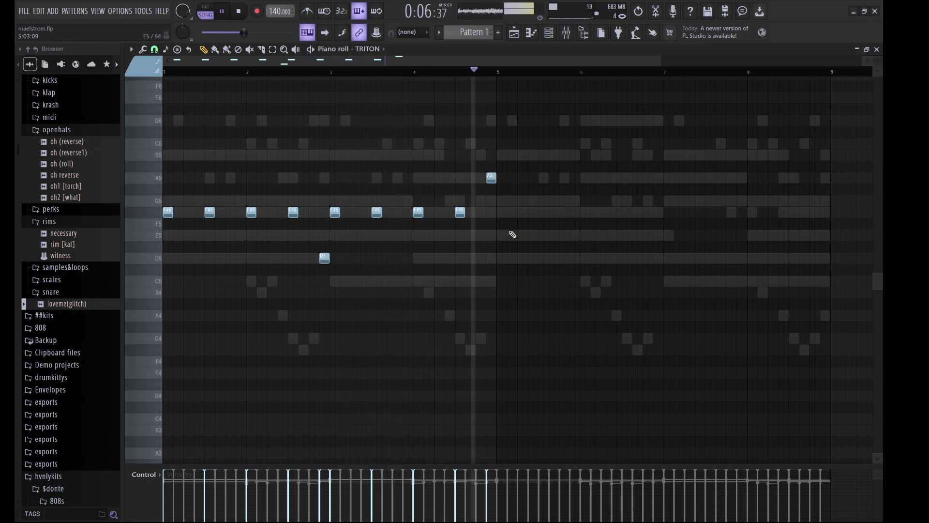
- Duplicate the four-bar bell phrase into bars 5 to 8 and add extra A5, E5 and G5 notes in bar 8
{"action": "key", "text": "ctrl+b"}
{"action": "key", "text": "ctrl+d"}
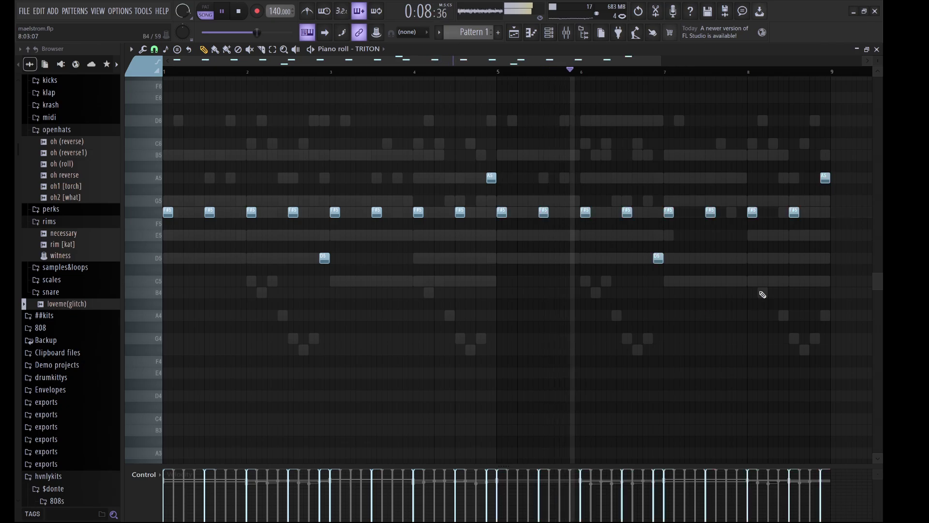
{"action": "left_click", "coordinate": [762, 178]}
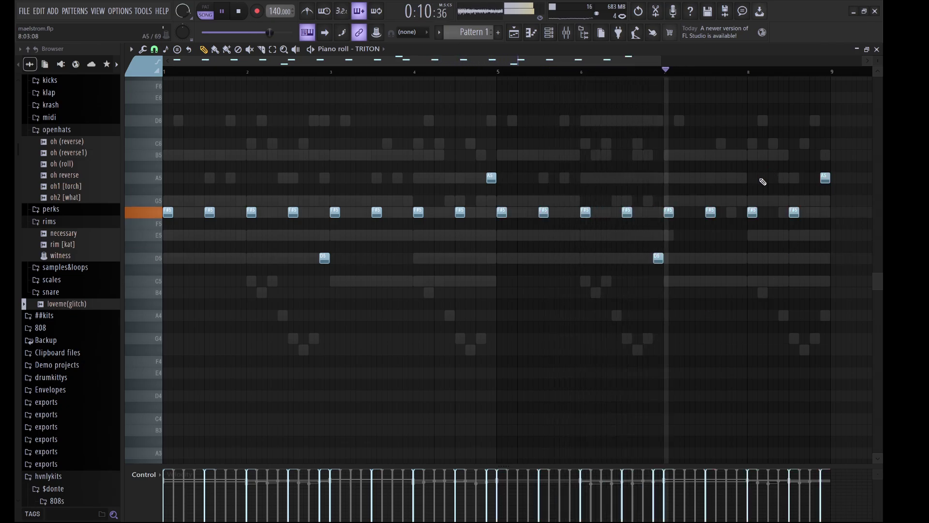
{"action": "left_click", "coordinate": [788, 235]}
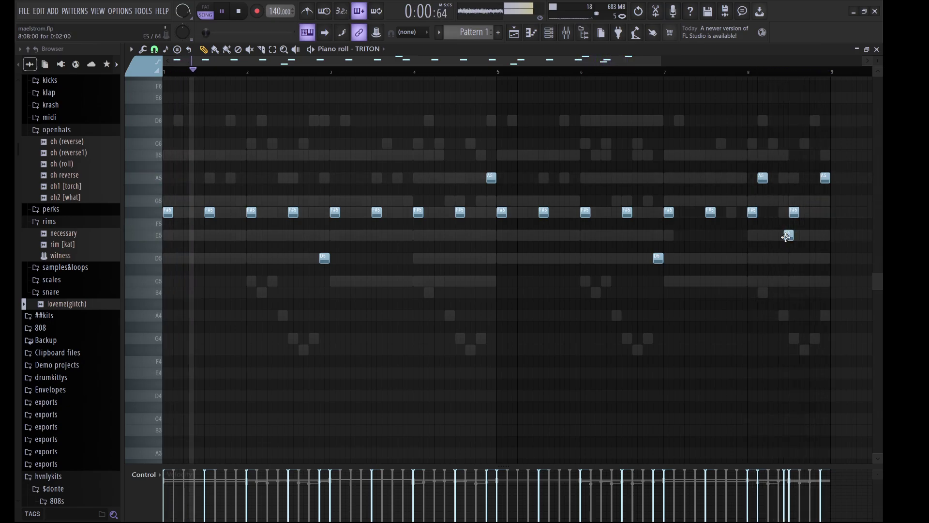
{"action": "left_click_drag", "start_coordinate": [790, 235], "coordinate": [783, 235]}
{"action": "left_click", "coordinate": [815, 200]}
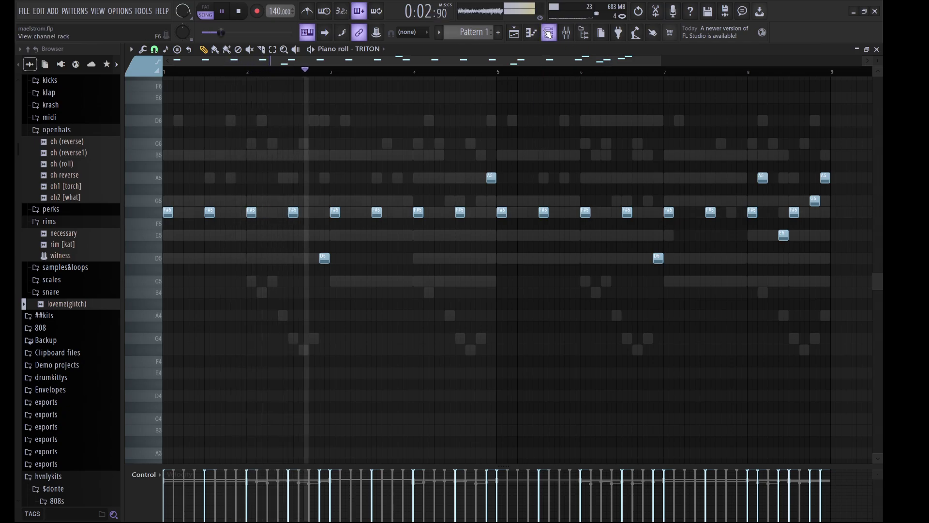
- Paste the TRITON bell notes into the empty Sampler channel and stop playback
{"action": "key", "text": "F6"}
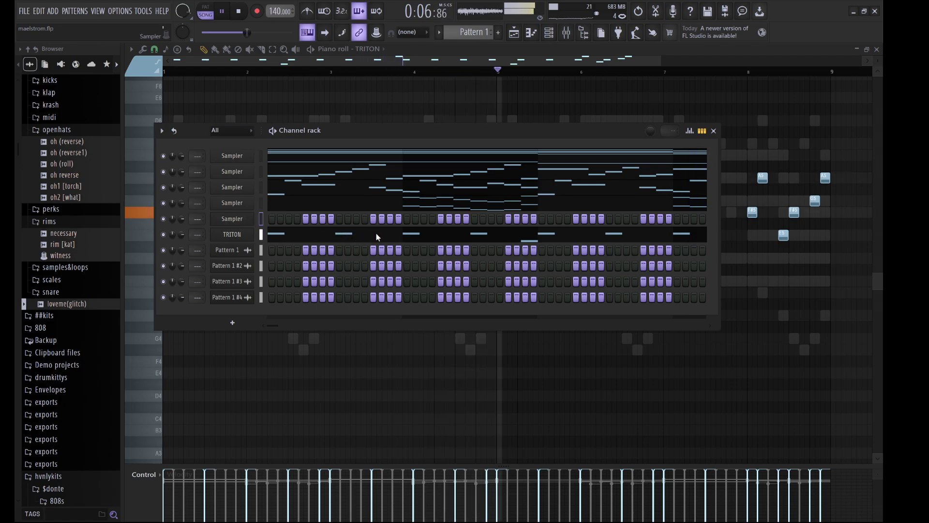
{"action": "key", "text": "ctrl+v"}
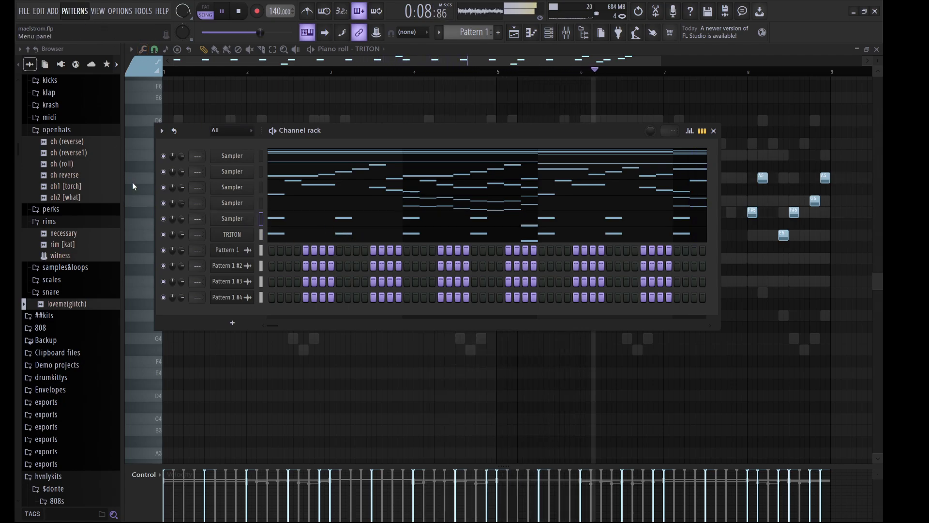
{"action": "key", "text": "space"}
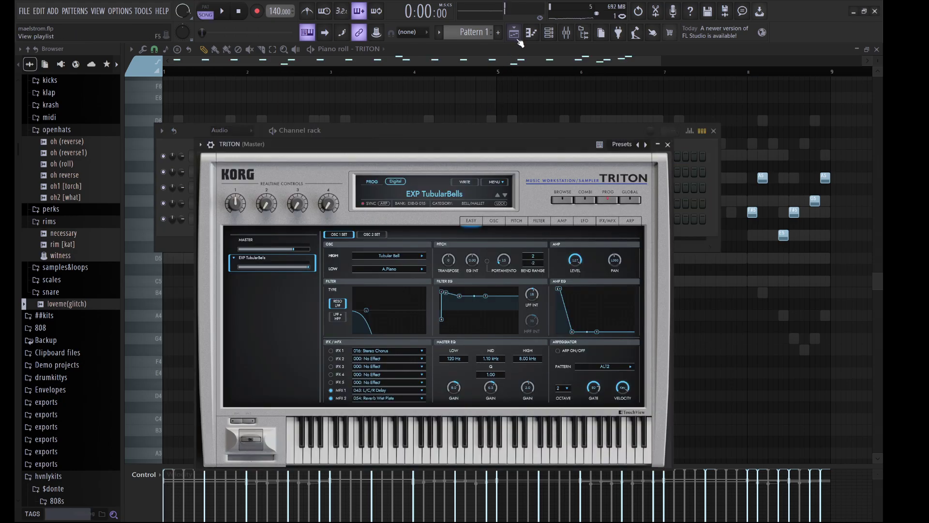
- Place the rendered Pattern 1 #5 audio clip on Track 5 of the playlist at bar 1 and check its clip settings
{"action": "left_click", "coordinate": [515, 33]}
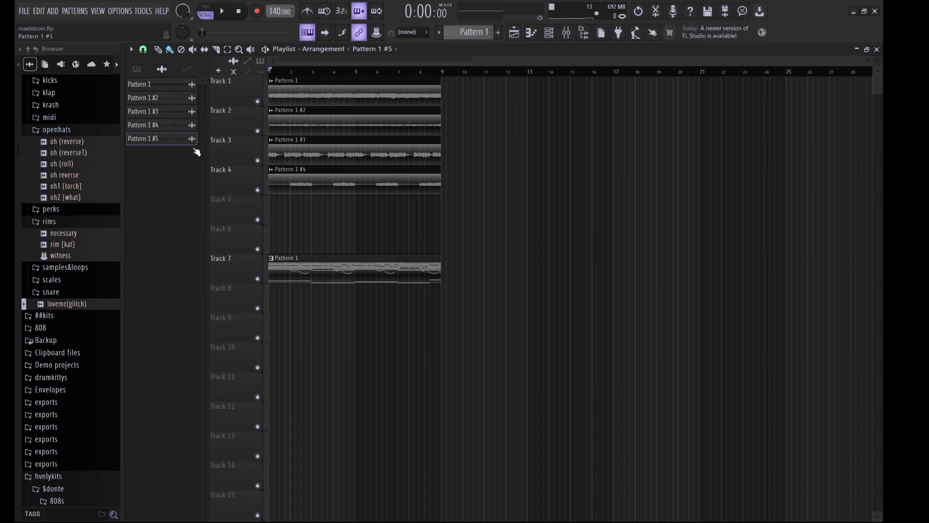
{"action": "left_click_drag", "start_coordinate": [196, 152], "coordinate": [307, 203]}
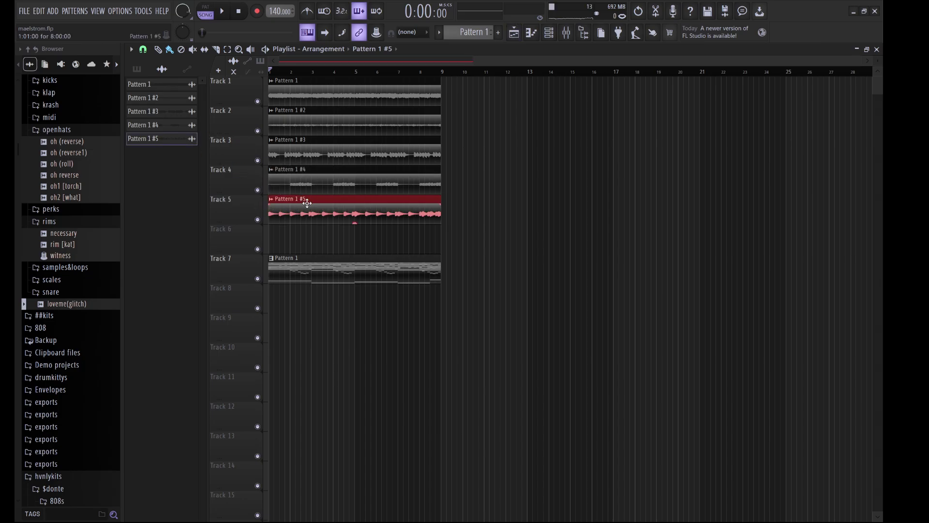
{"action": "double_click", "coordinate": [307, 203]}
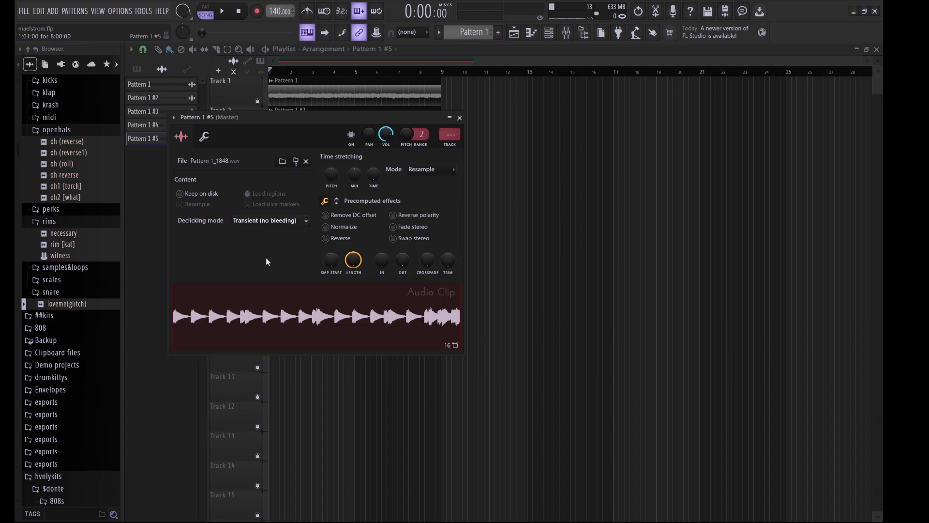
{"action": "key", "text": "Escape"}
- Show all channels in the channel rack and delete the TRITON channel
{"action": "left_click", "coordinate": [551, 35]}
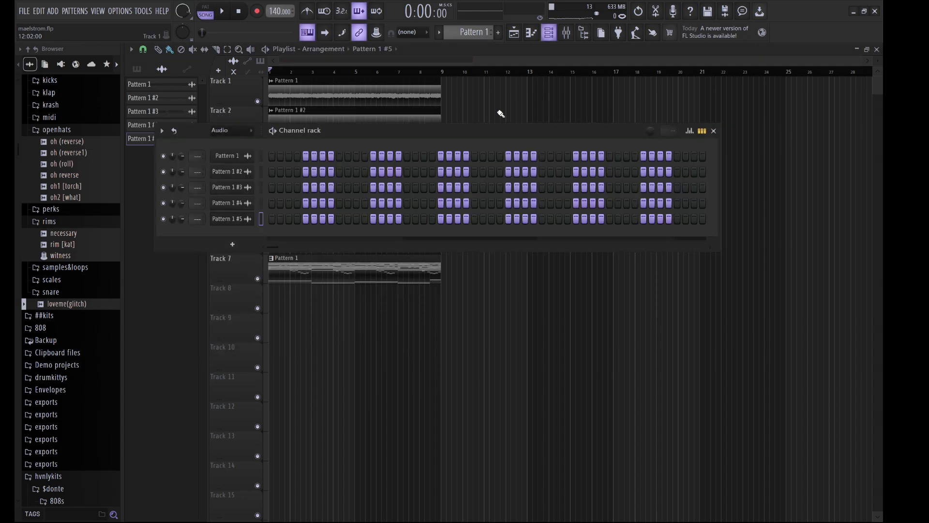
{"action": "left_click", "coordinate": [233, 148]}
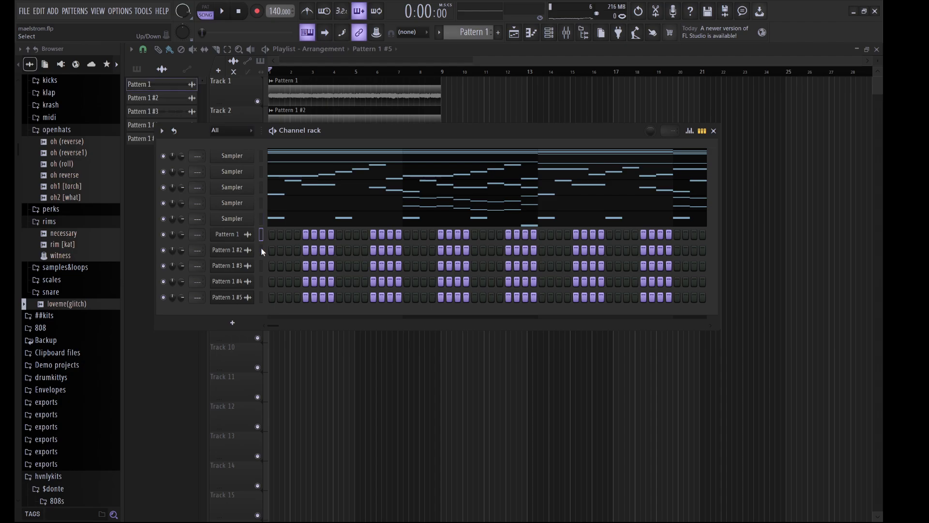
- Assign the five Pattern 1 audio clip channels to mixer inserts 1 to 5 and route those inserts to Insert 6
{"action": "left_click", "coordinate": [566, 33]}
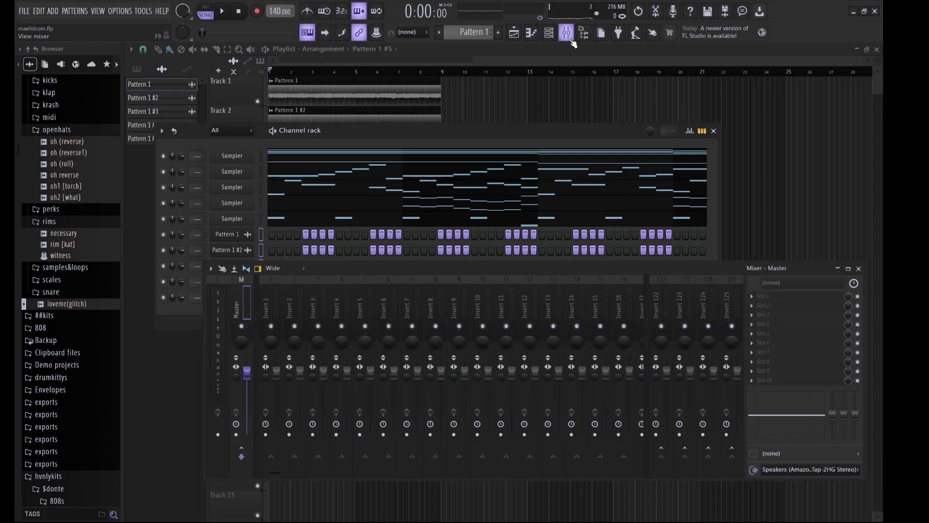
{"action": "left_click", "coordinate": [266, 315]}
{"action": "key", "text": "ctrl+l"}
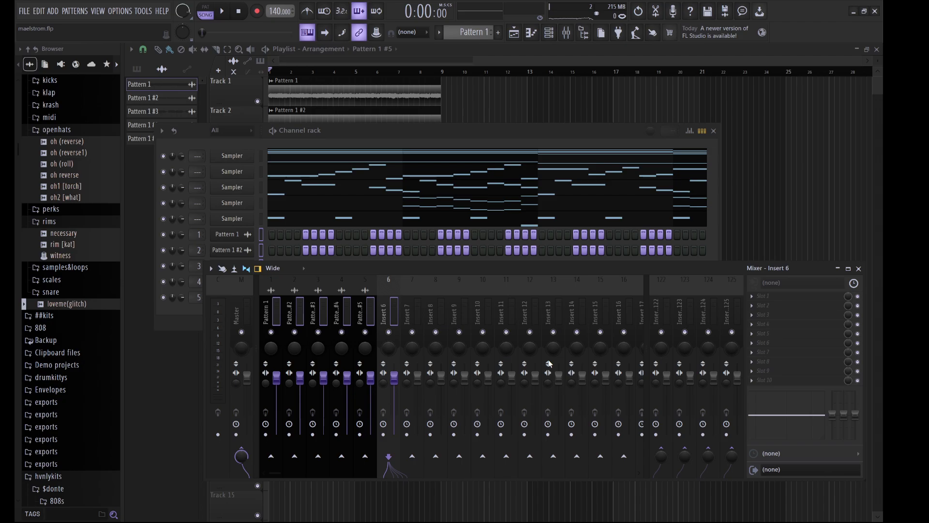
- Add Fruity soft clipper to the Master track and pull the volume faders of Pattern 1 #2 to #5 all the way down
{"action": "left_click", "coordinate": [245, 309]}
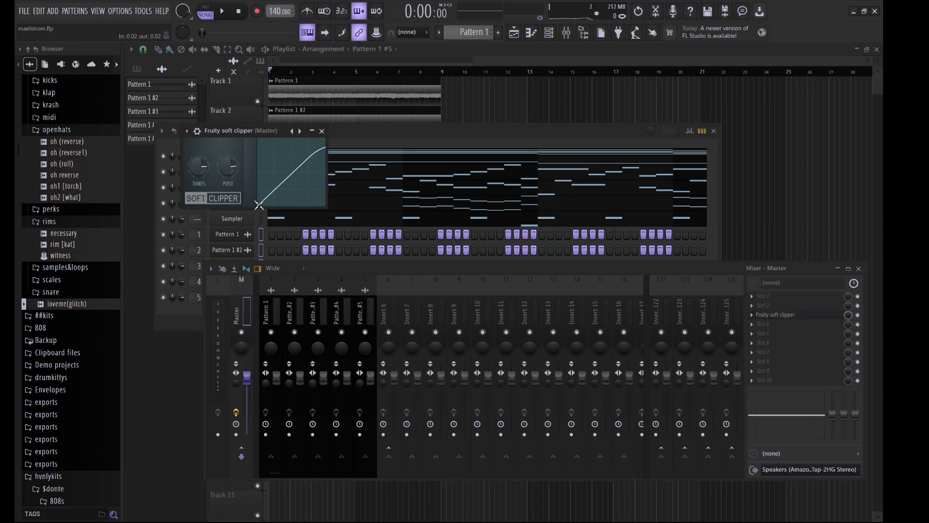
{"action": "left_click_drag", "start_coordinate": [371, 312], "coordinate": [299, 307]}
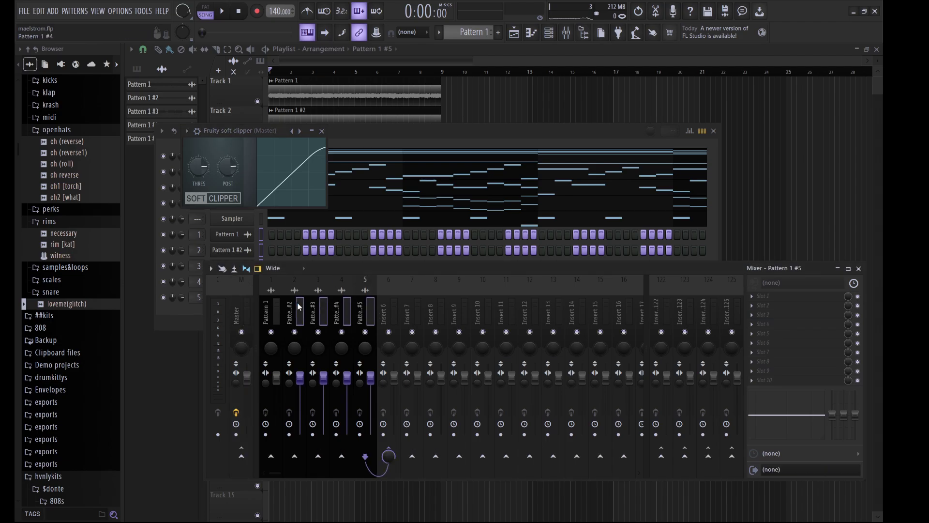
{"action": "left_click_drag", "start_coordinate": [324, 380], "coordinate": [324, 435]}
- Add Fruity parametric EQ 2 to the Pattern 1 mixer track, cut its lows and extreme highs, and boost bands 6 and 4 during playback
{"action": "left_click", "coordinate": [274, 325]}
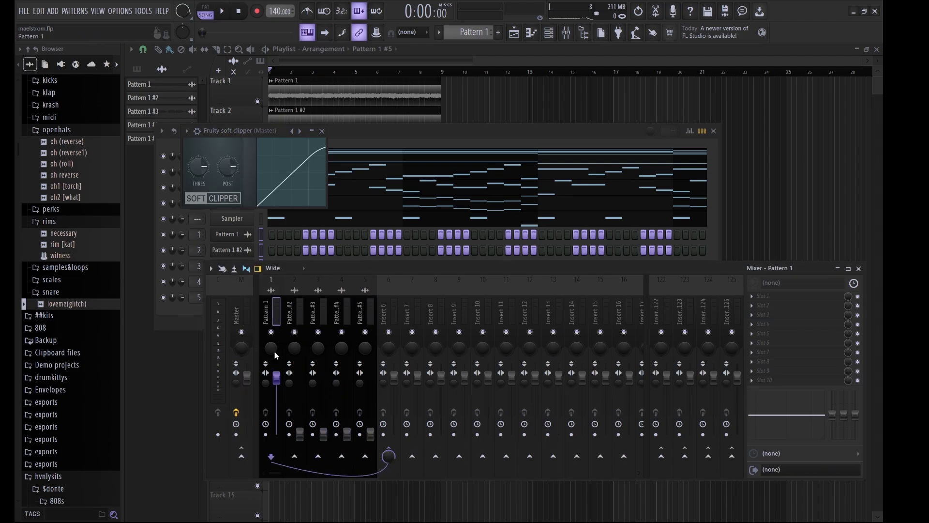
{"action": "key", "text": "space"}
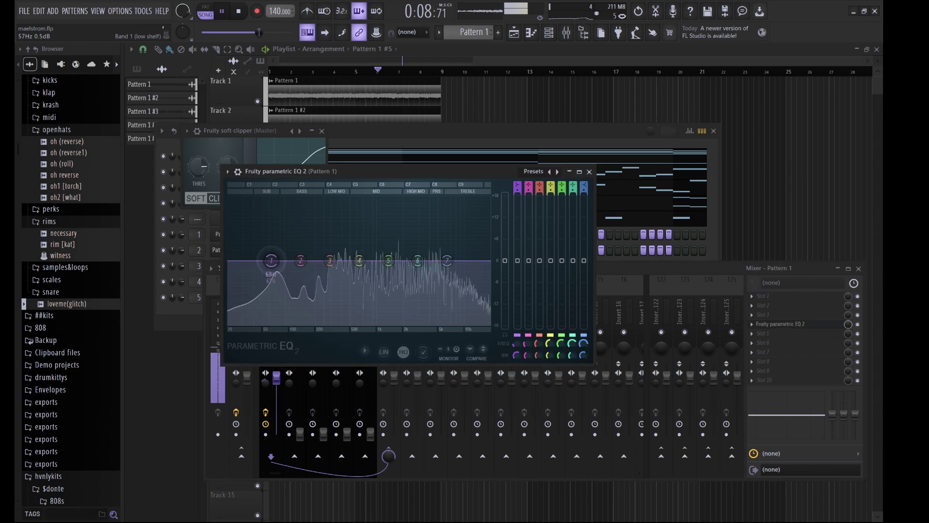
{"action": "left_click_drag", "start_coordinate": [271, 261], "coordinate": [260, 324]}
{"action": "left_click_drag", "start_coordinate": [418, 260], "coordinate": [482, 329]}
{"action": "left_click", "coordinate": [663, 277]}
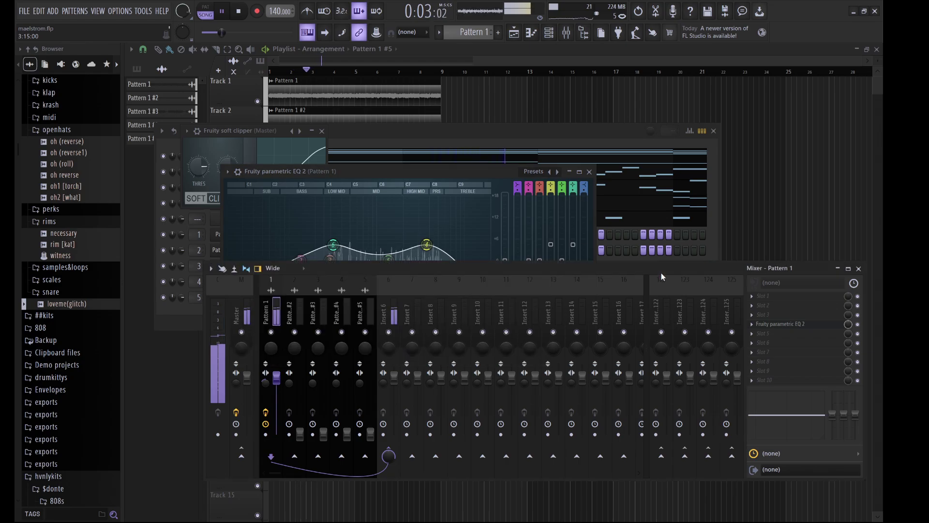
- Raise the volume of the Pattern 1 #2 mixer track to about 123%
{"action": "left_click", "coordinate": [297, 304]}
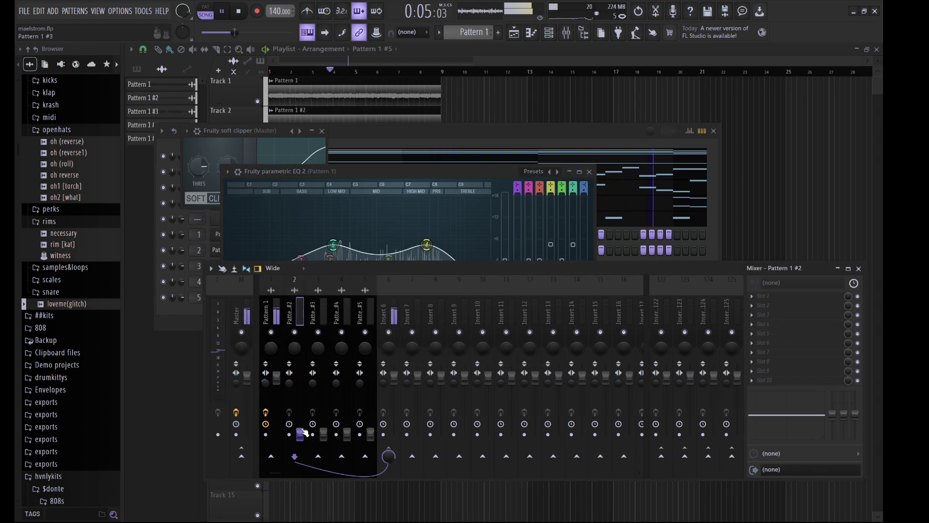
{"action": "left_click_drag", "start_coordinate": [301, 432], "coordinate": [300, 376]}
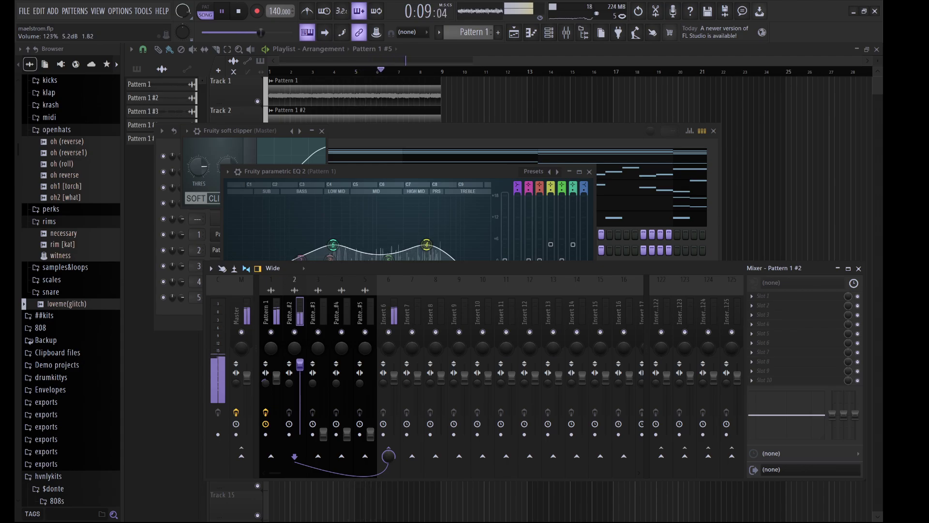
{"action": "left_click_drag", "start_coordinate": [304, 379], "coordinate": [304, 369]}
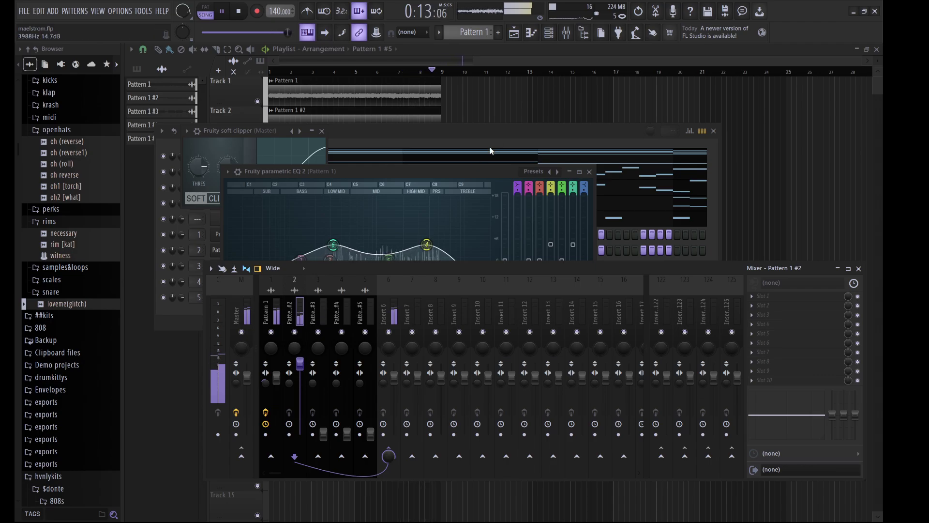
- Set the Pattern 1 #2 playlist clip's gain to 5.6 dB and lower the volume of its mixer track
{"action": "right_click", "coordinate": [481, 112]}
{"action": "left_click_drag", "start_coordinate": [355, 134], "coordinate": [355, 130]}
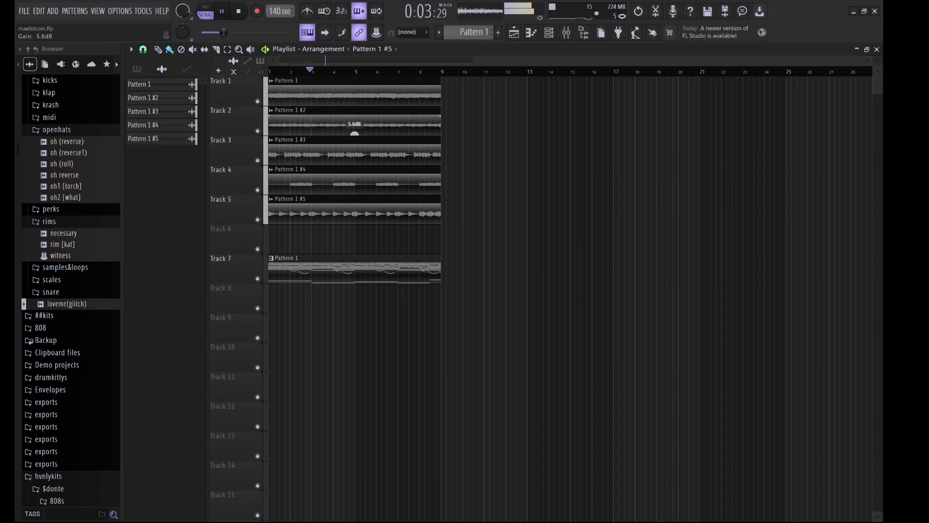
{"action": "left_click", "coordinate": [567, 32]}
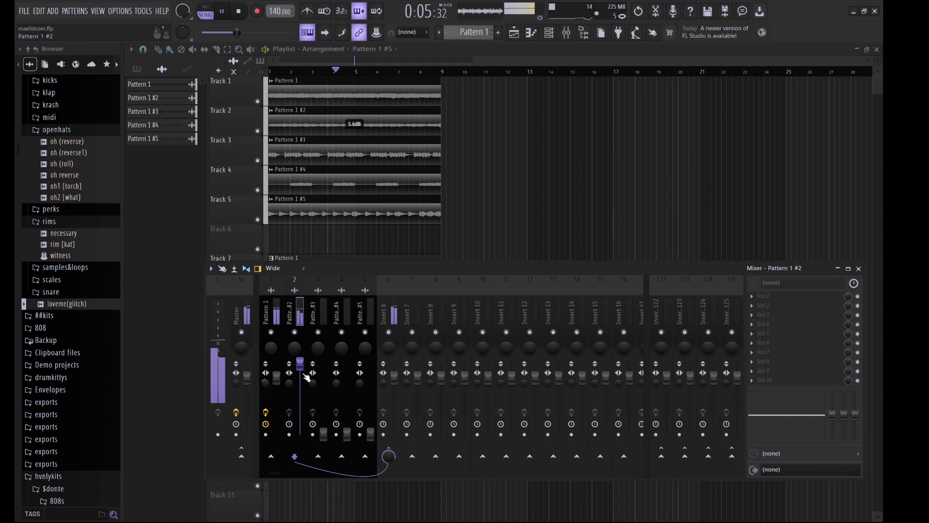
{"action": "left_click_drag", "start_coordinate": [300, 362], "coordinate": [300, 376]}
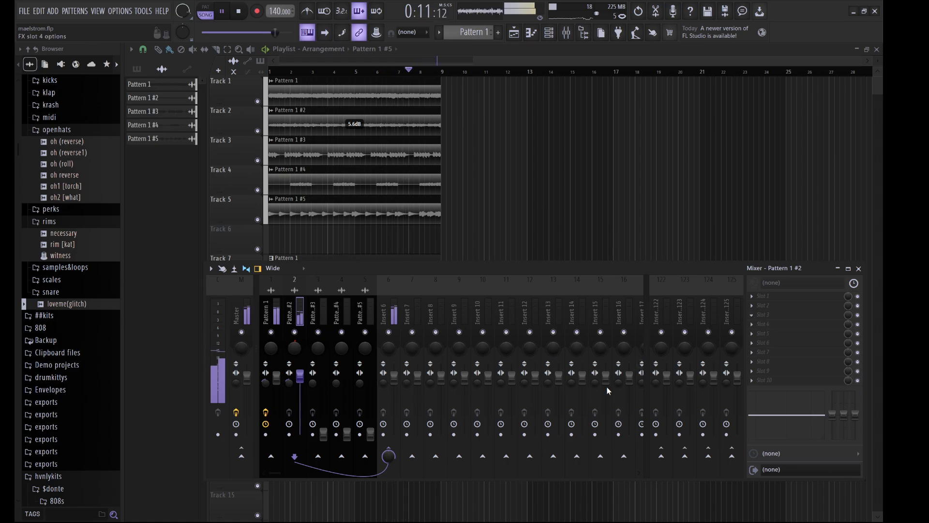
- Add Fruity parametric EQ 2 to the Pattern 1 #2 mixer track, cut its lows and extreme highs, and boost bands 6 and 4
{"action": "left_click_drag", "start_coordinate": [179, 167], "coordinate": [178, 235]}
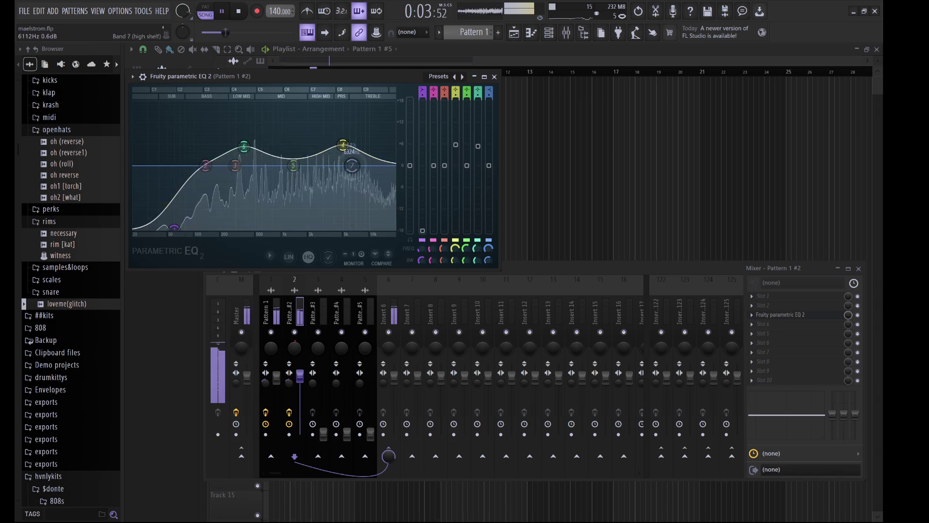
{"action": "left_click_drag", "start_coordinate": [393, 228], "coordinate": [373, 228]}
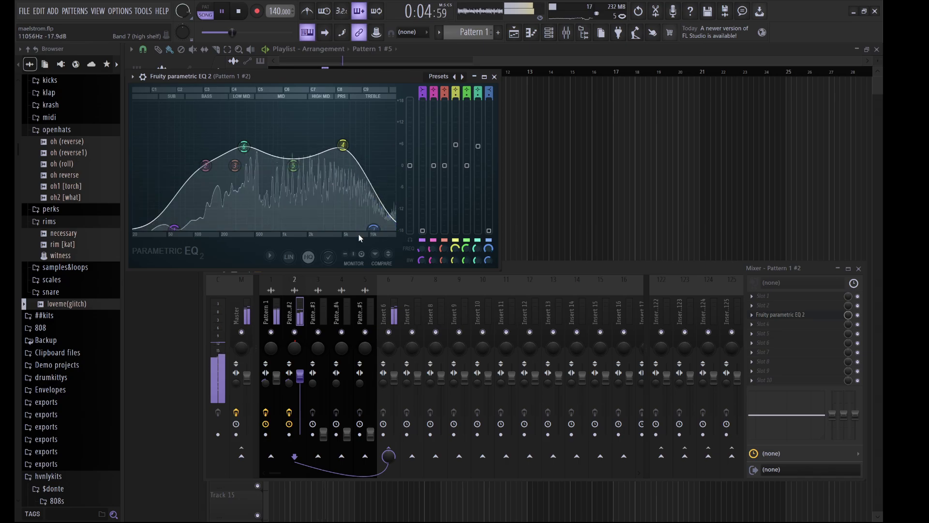
{"action": "left_click", "coordinate": [521, 269]}
- Raise the Pattern 1 #3 mixer track's volume and add Fruity parametric EQ 2, cutting lows and extreme highs with bands 1 and 7 and boosting bands 6 and 5
{"action": "left_click", "coordinate": [312, 450]}
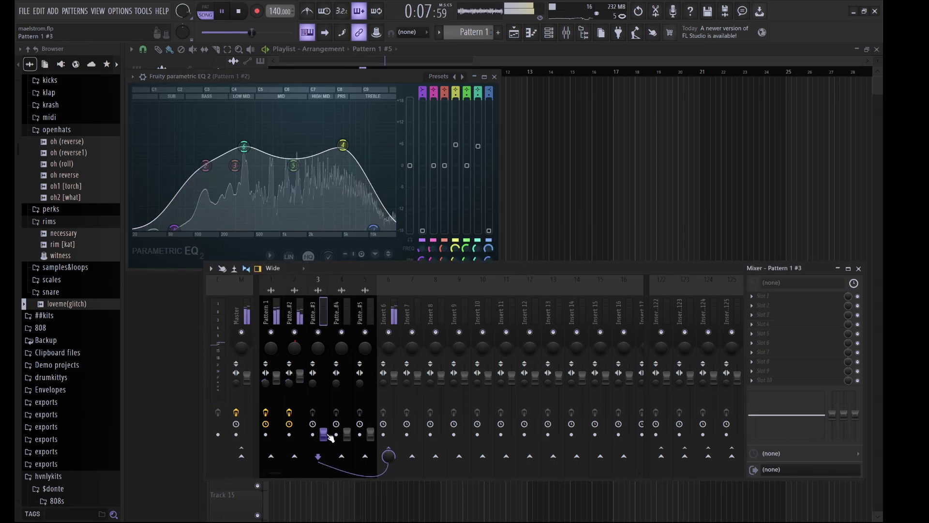
{"action": "left_click_drag", "start_coordinate": [323, 435], "coordinate": [324, 368]}
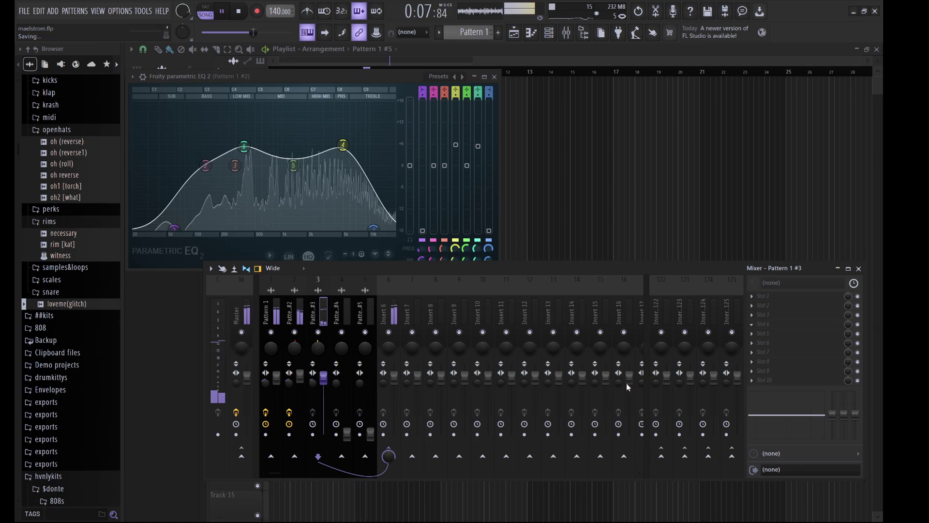
{"action": "left_click_drag", "start_coordinate": [216, 206], "coordinate": [242, 271]}
{"action": "left_click_drag", "start_coordinate": [342, 197], "coordinate": [309, 188]}
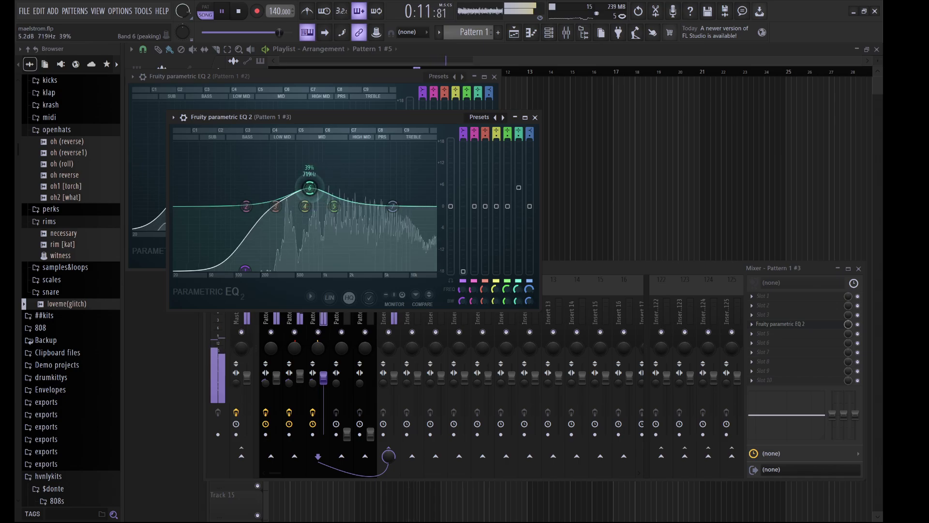
{"action": "left_click_drag", "start_coordinate": [396, 207], "coordinate": [434, 268]}
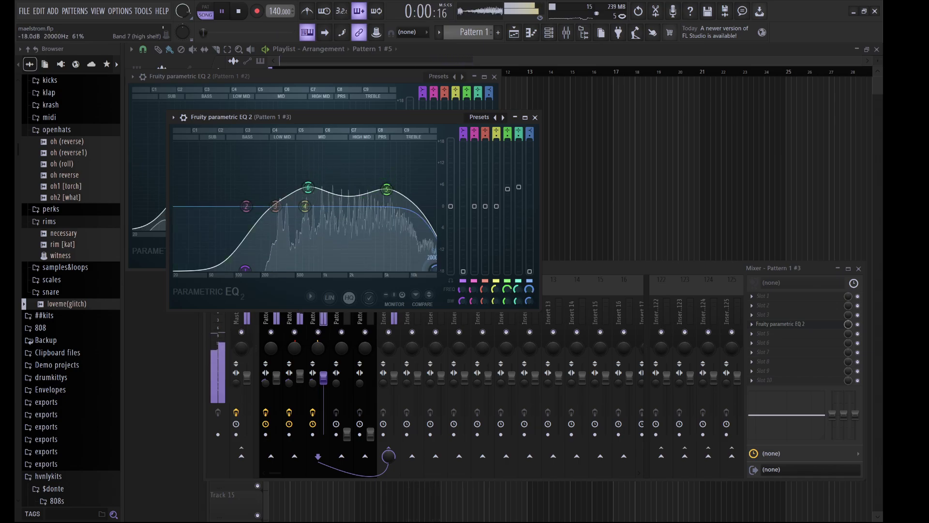
- Raise the Pattern 1 #4 mixer track's volume and add Fruity parametric EQ 2, cutting lows and highs and slightly boosting bands 5 and 4
{"action": "left_click", "coordinate": [337, 314]}
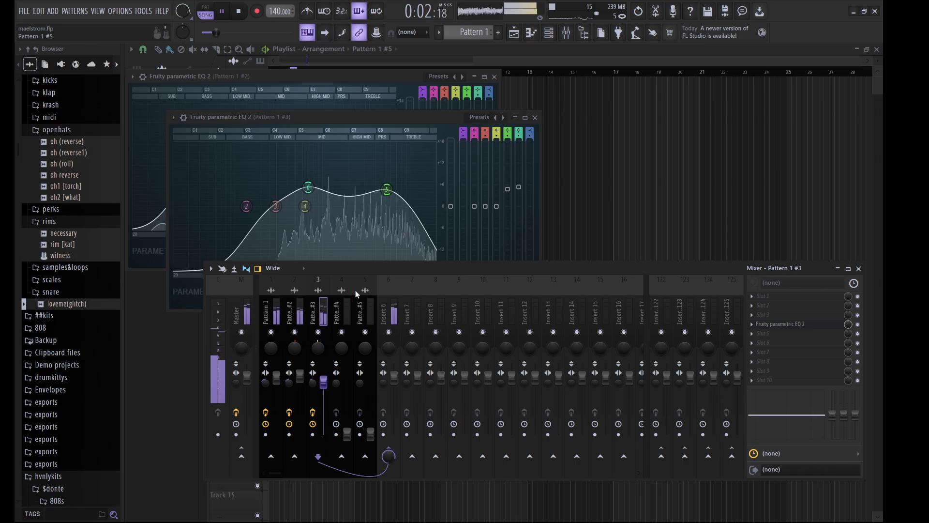
{"action": "left_click_drag", "start_coordinate": [347, 434], "coordinate": [348, 386]}
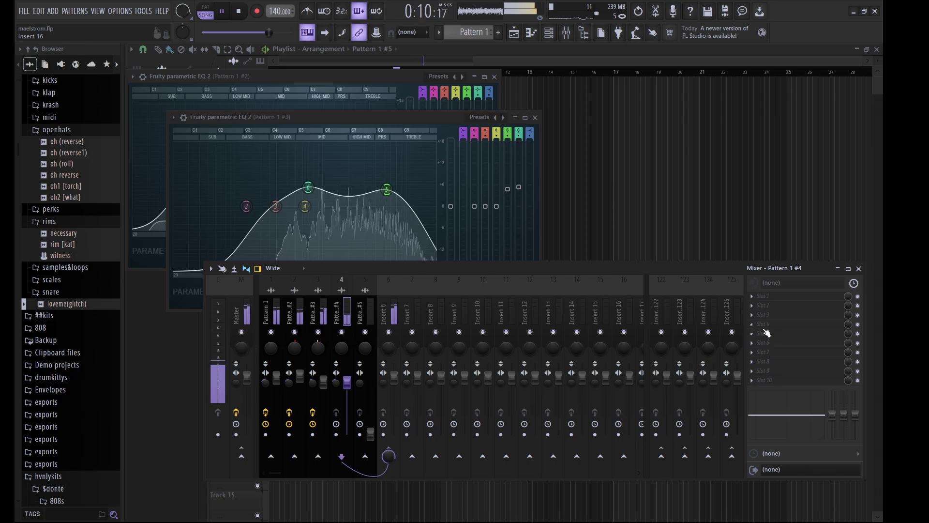
{"action": "left_click", "coordinate": [627, 383]}
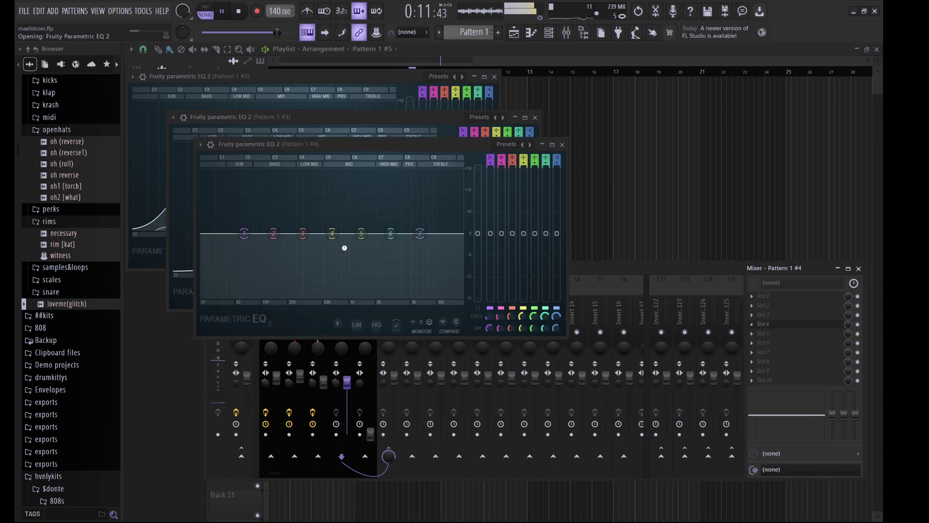
{"action": "left_click_drag", "start_coordinate": [240, 246], "coordinate": [250, 296]}
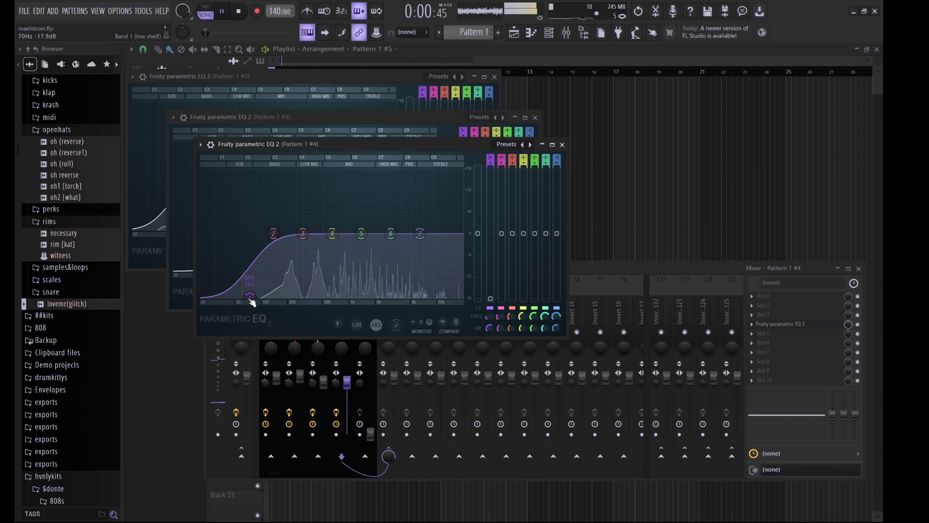
{"action": "left_click_drag", "start_coordinate": [329, 227], "coordinate": [326, 225]}
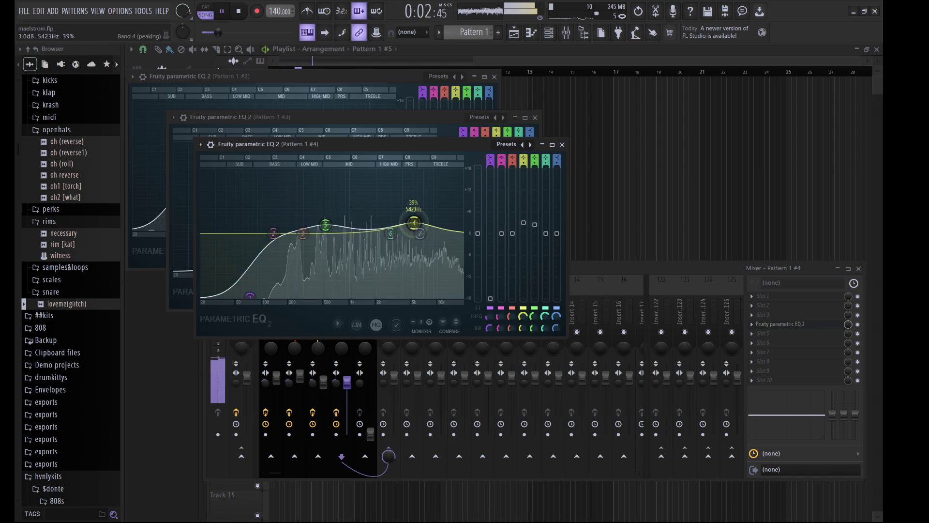
{"action": "left_click_drag", "start_coordinate": [436, 287], "coordinate": [442, 297]}
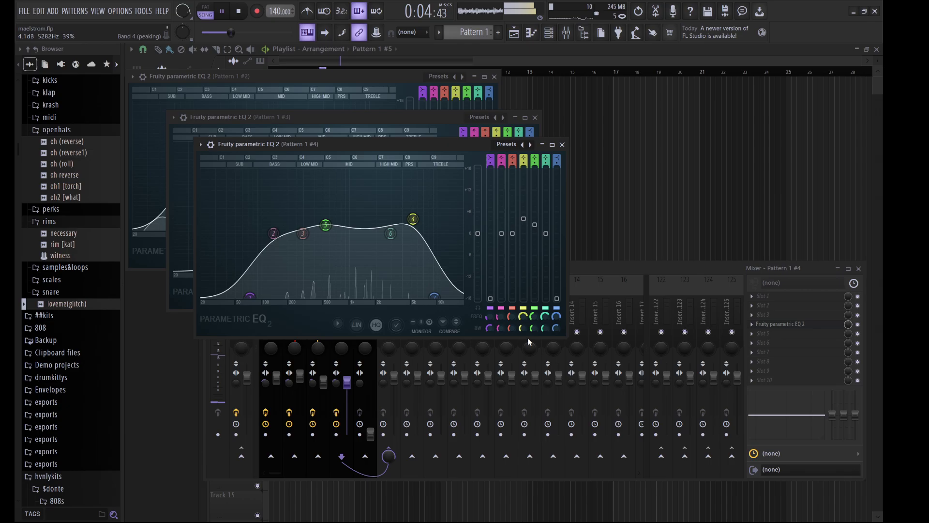
- Raise the Pattern 1 #5 mixer track's volume and add Fruity parametric EQ 2, cutting lows and highs and boosting bands 6 and 5
{"action": "left_click_drag", "start_coordinate": [377, 437], "coordinate": [378, 383]}
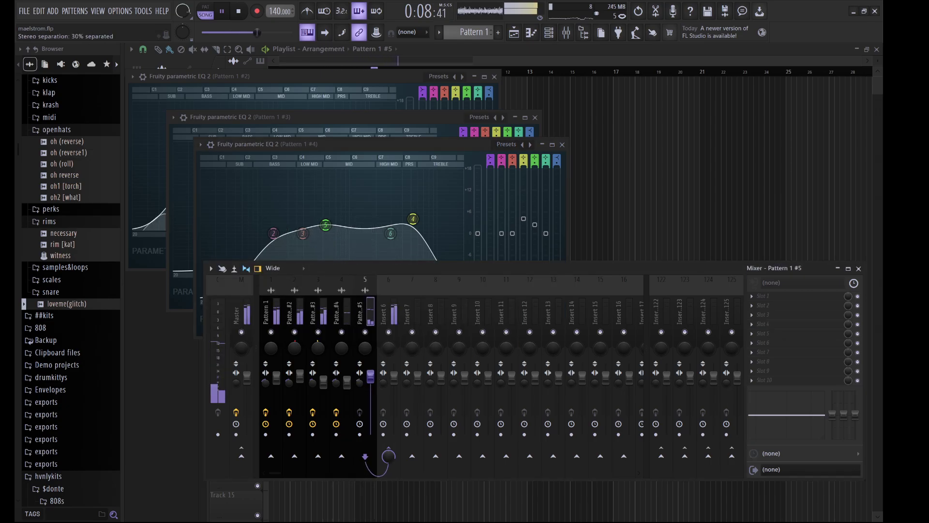
{"action": "left_click_drag", "start_coordinate": [372, 382], "coordinate": [373, 379]}
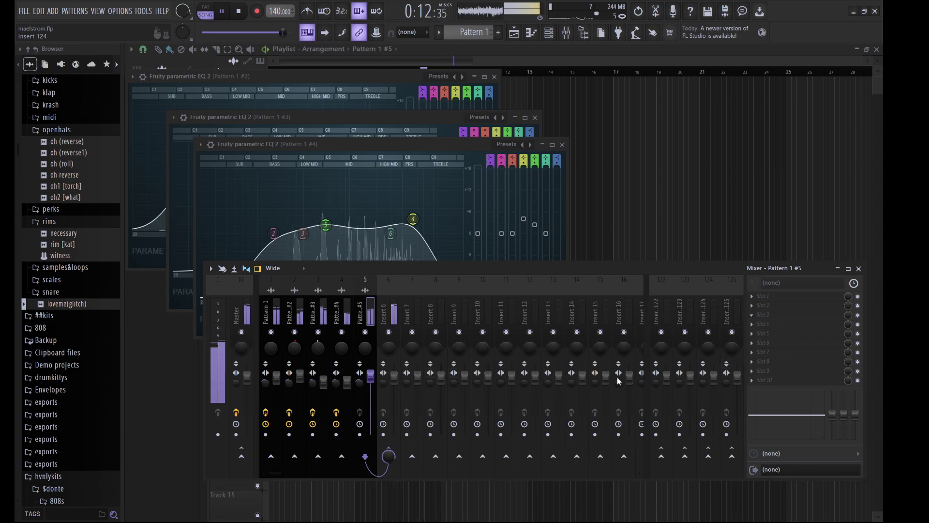
{"action": "left_click", "coordinate": [619, 407]}
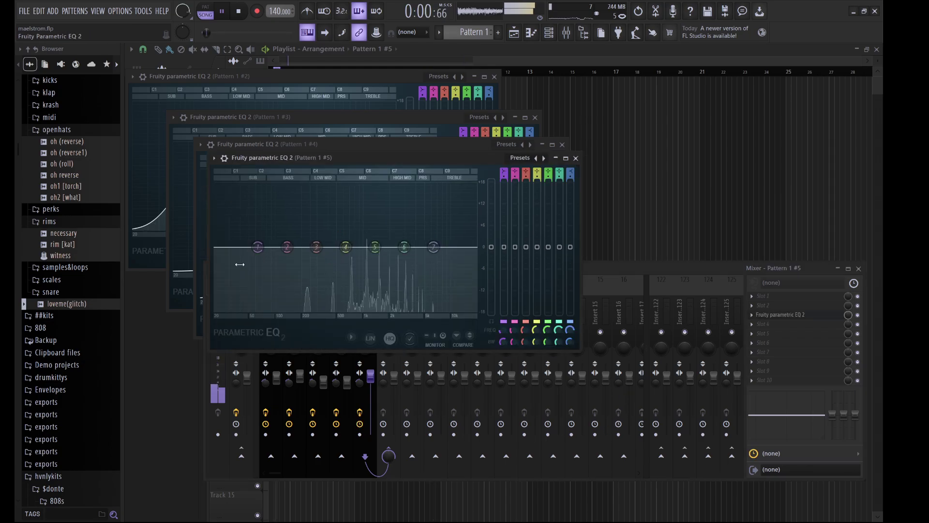
{"action": "left_click_drag", "start_coordinate": [258, 247], "coordinate": [278, 310]}
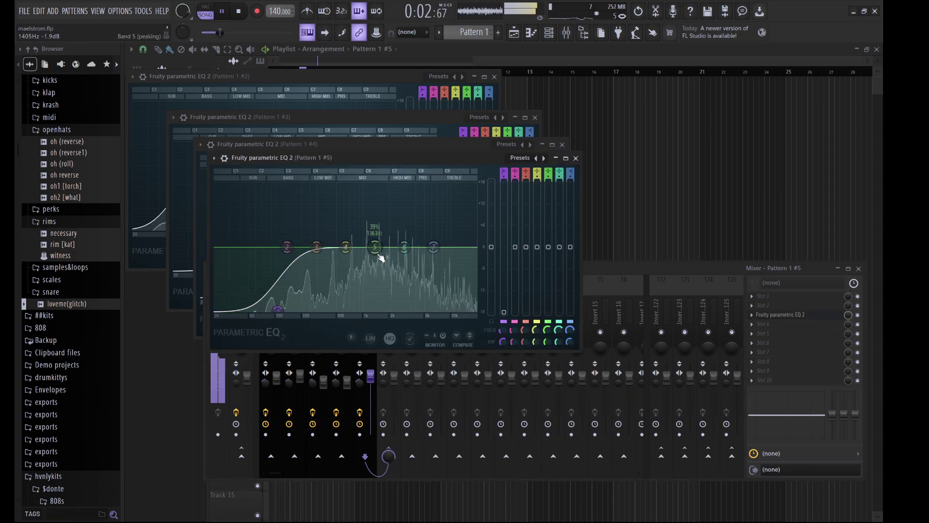
{"action": "left_click_drag", "start_coordinate": [404, 246], "coordinate": [447, 310]}
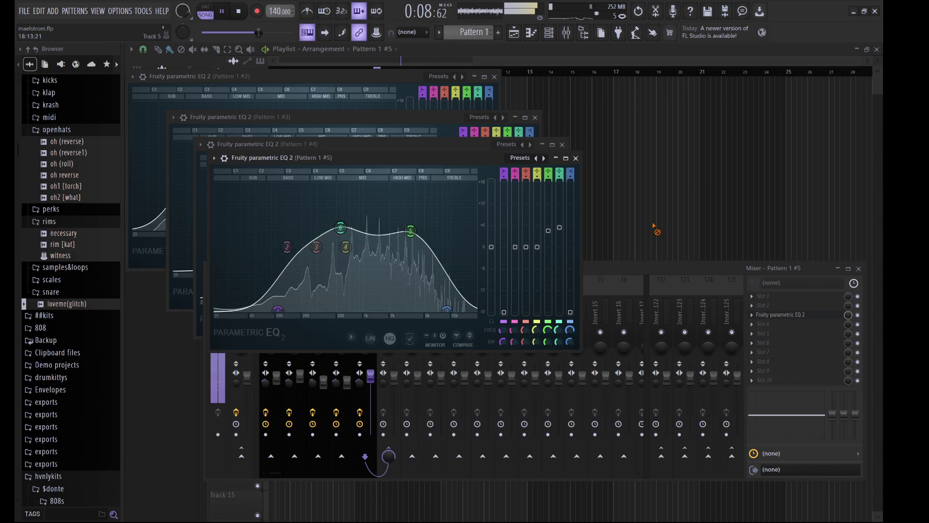
- Set the gain of the Pattern 1 #5 playlist clip to 0.9 dB and return to the mixer
{"action": "key", "text": "F12"}
{"action": "left_click_drag", "start_coordinate": [355, 222], "coordinate": [355, 215]}
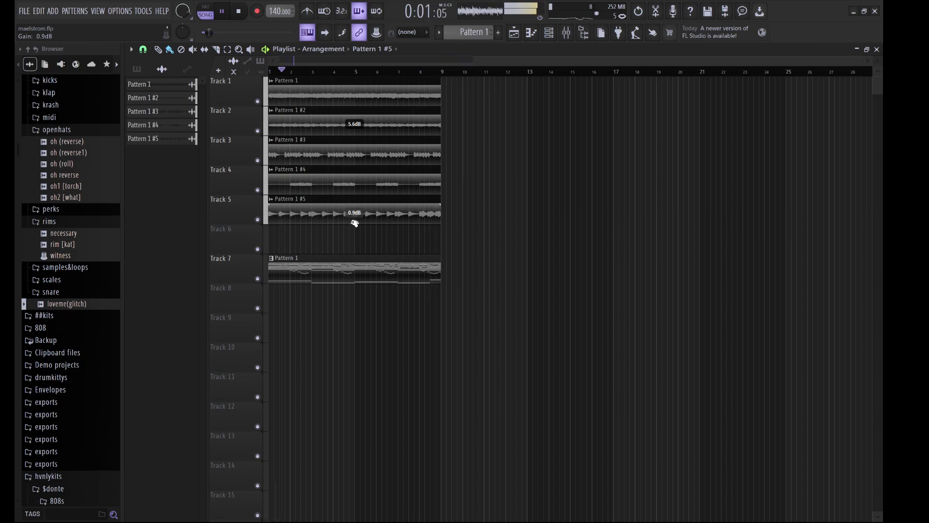
{"action": "left_click", "coordinate": [566, 38]}
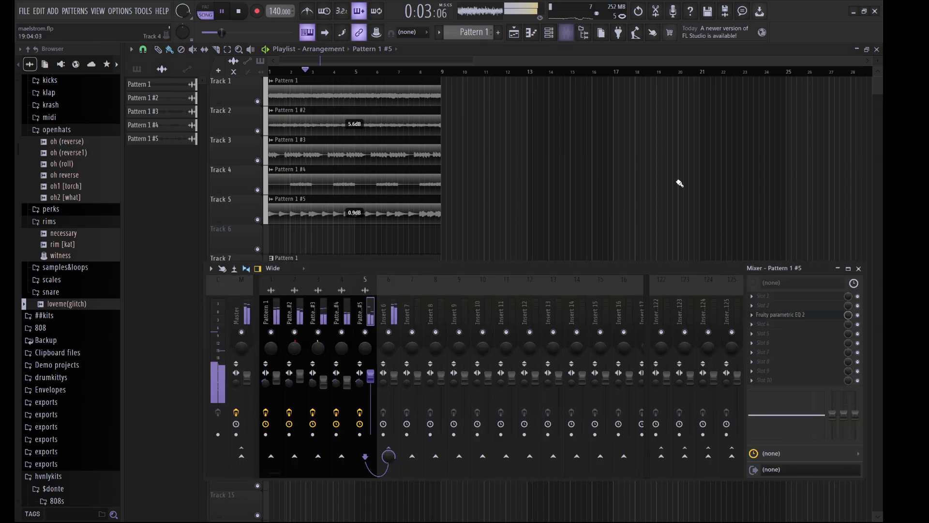
- Add Fruity PanOMatic to the Pattern 1 #5 mixer track, set its LFO to panning, and adjust the LFO amount and speed
{"action": "left_click", "coordinate": [712, 74]}
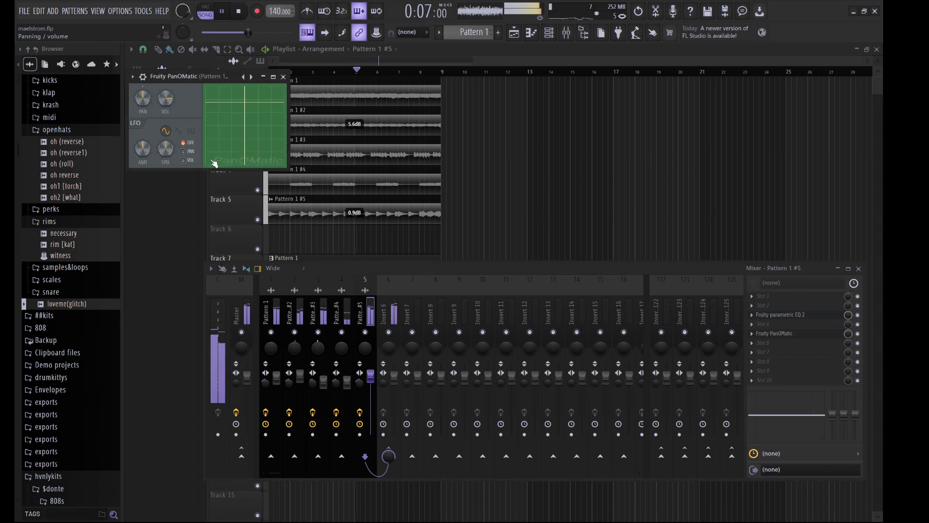
{"action": "left_click", "coordinate": [184, 151]}
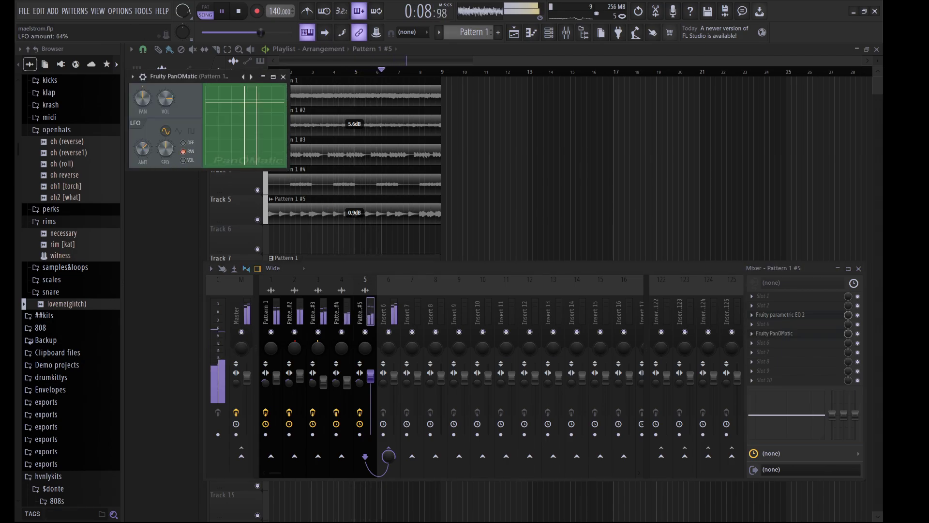
{"action": "left_click_drag", "start_coordinate": [165, 149], "coordinate": [165, 135]}
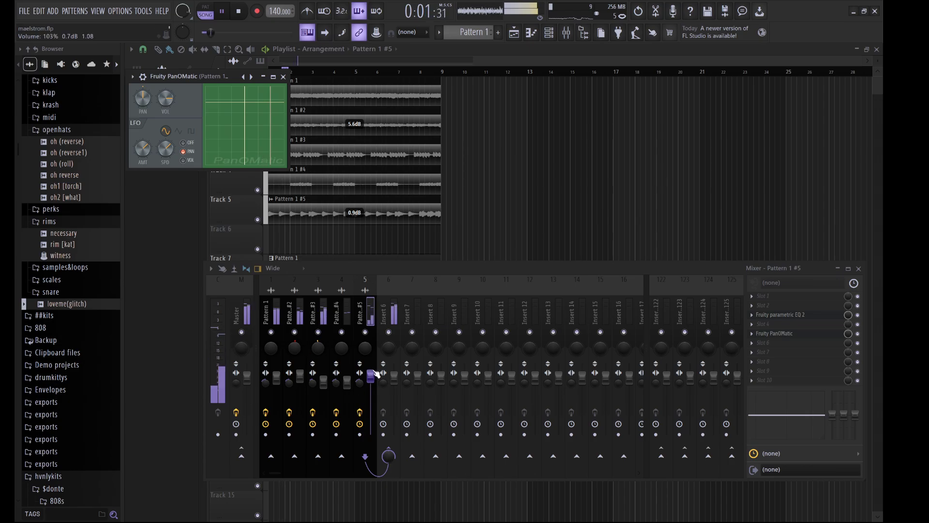
- Select the Insert 6 mixer track that receives the melody layers
{"action": "left_click", "coordinate": [387, 380]}
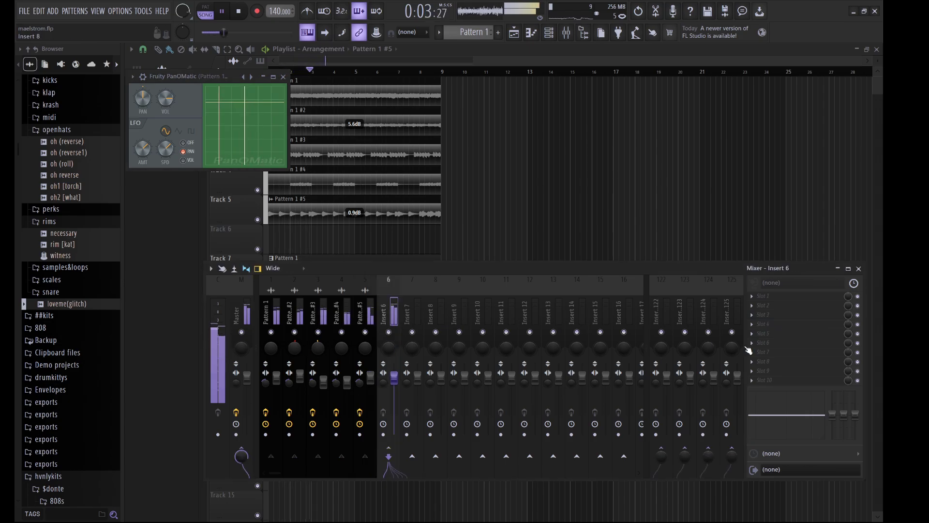
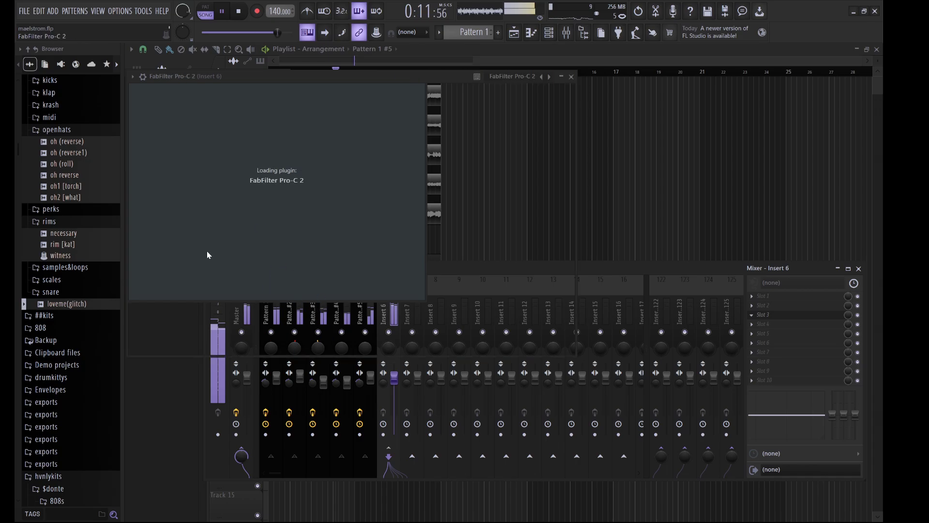
- Lower the threshold of FabFilter Pro-C 2 on Insert 6 and set its ratio to 3.01:1
{"action": "left_click_drag", "start_coordinate": [179, 263], "coordinate": [174, 295]}
{"action": "mouse_move", "coordinate": [244, 262]}
{"action": "left_click_drag", "start_coordinate": [245, 261], "coordinate": [243, 286]}
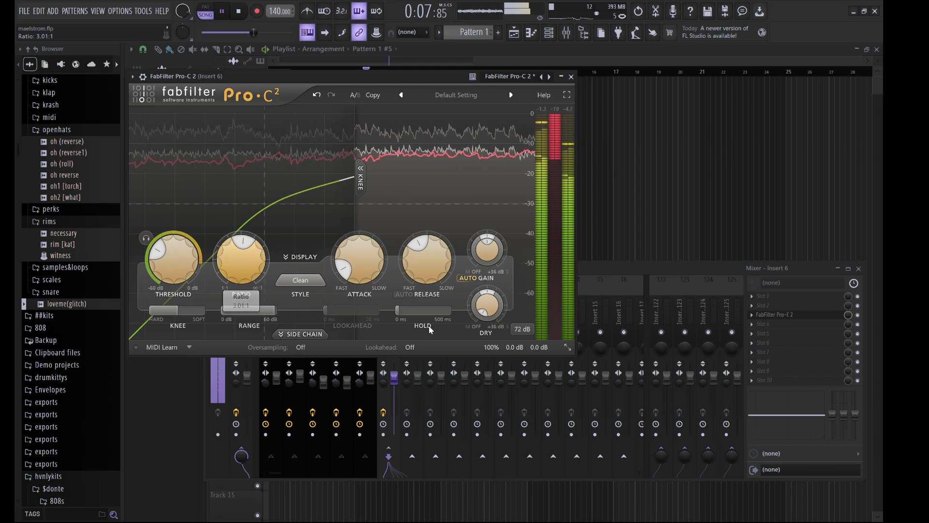
- Set the compressor's dry gain to -20.80 dB and wet gain to +1.41 dB, then raise its threshold and close it
{"action": "mouse_move", "coordinate": [469, 293]}
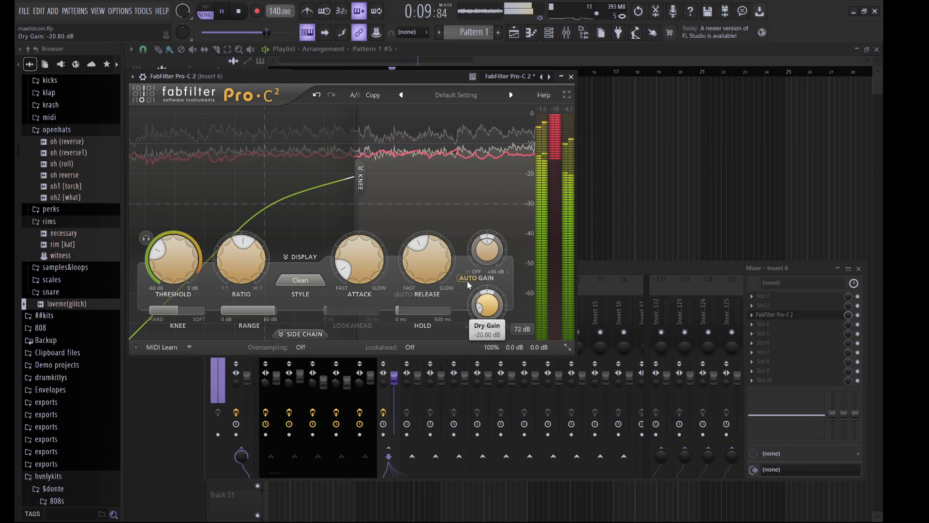
{"action": "mouse_move", "coordinate": [477, 248]}
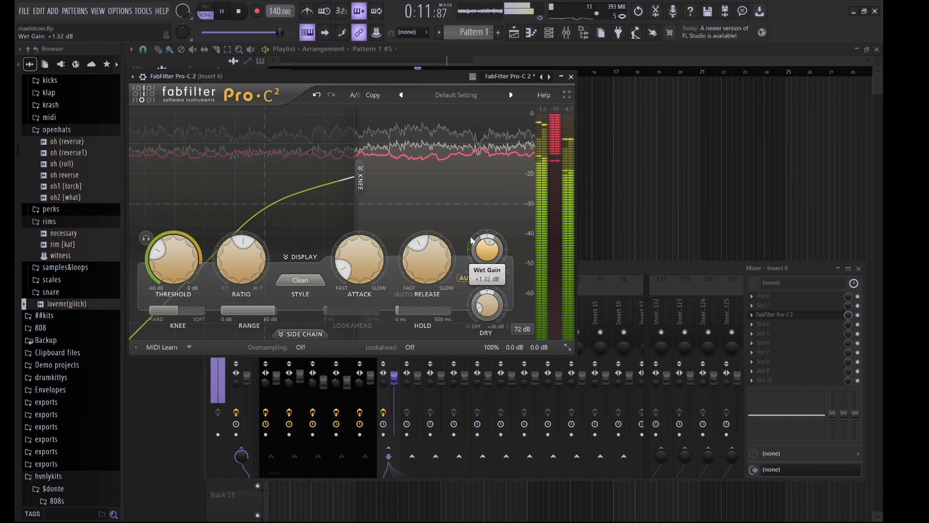
{"action": "left_click_drag", "start_coordinate": [471, 241], "coordinate": [471, 239]}
{"action": "mouse_move", "coordinate": [246, 263]}
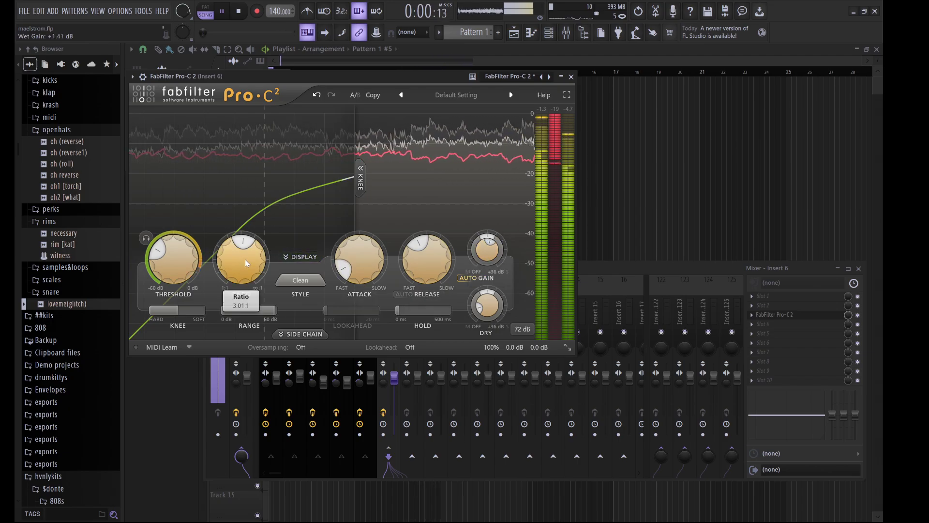
{"action": "mouse_move", "coordinate": [191, 255]}
{"action": "left_click_drag", "start_coordinate": [183, 257], "coordinate": [177, 233]}
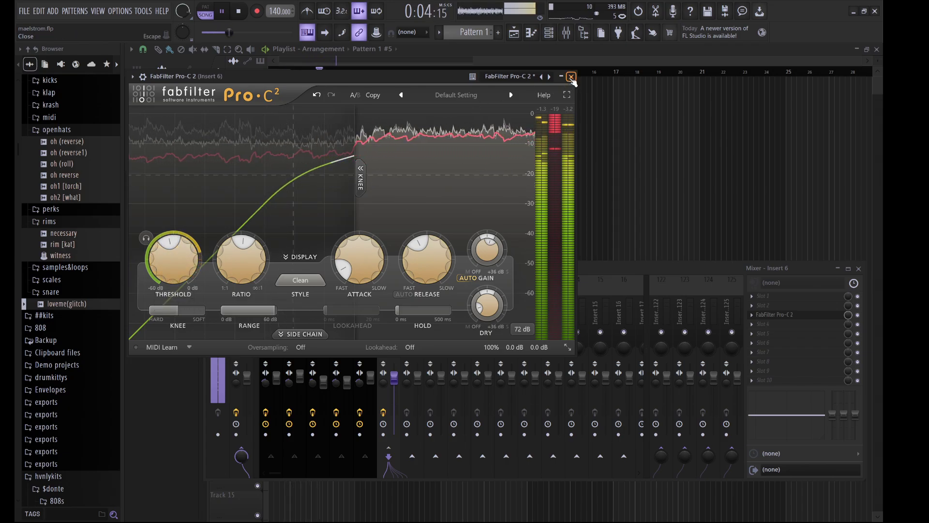
{"action": "left_click", "coordinate": [571, 77]}
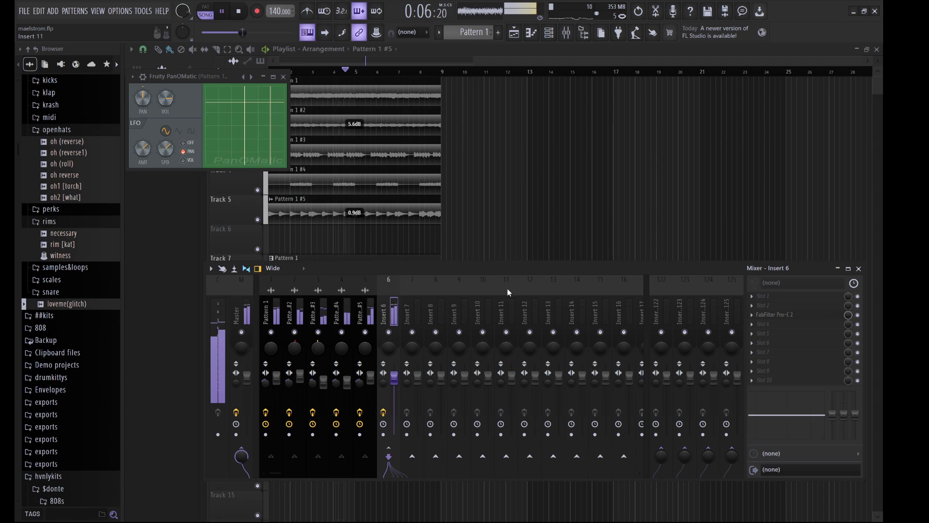
- Close the open windows and add the klap [zero] sample from the browser as a new channel in the Channel rack
{"action": "key", "text": "F12"}
{"action": "left_click", "coordinate": [548, 32]}
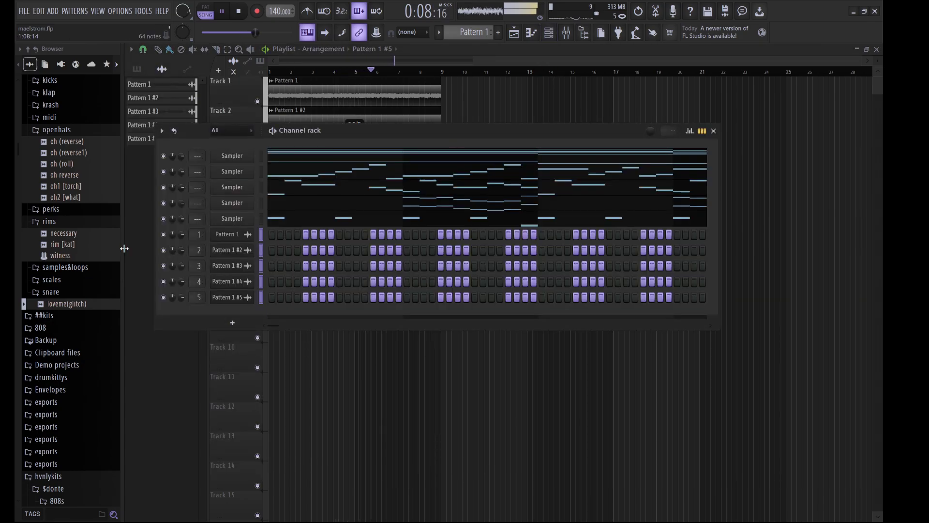
{"action": "scroll", "coordinate": [82, 256], "scroll_direction": "up", "scroll_amount": 5}
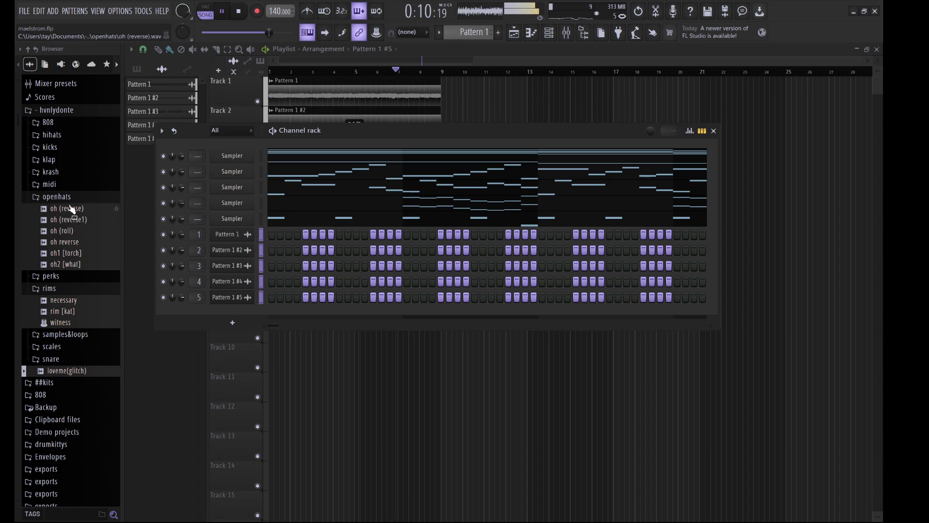
{"action": "scroll", "coordinate": [68, 271], "scroll_direction": "down", "scroll_amount": 10}
{"action": "scroll", "coordinate": [60, 329], "scroll_direction": "down", "scroll_amount": 8}
{"action": "left_click", "coordinate": [62, 217]}
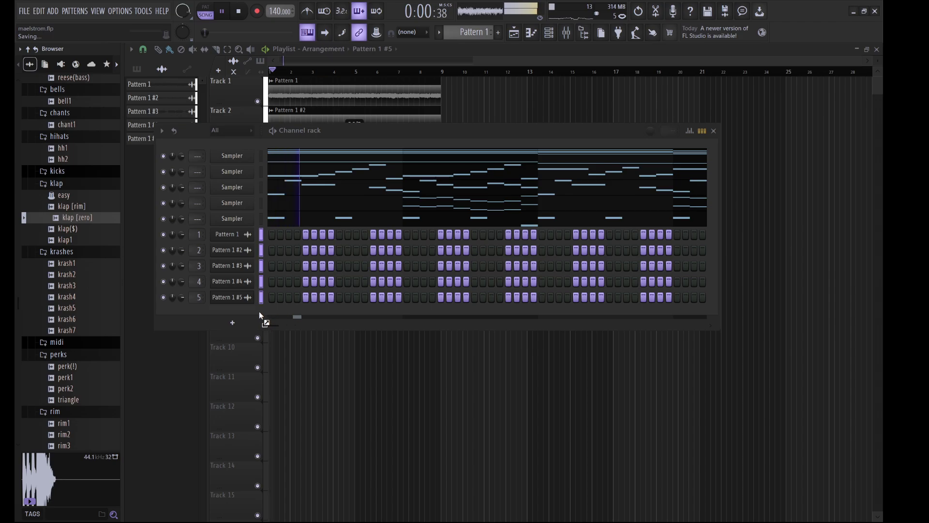
{"action": "left_click_drag", "start_coordinate": [262, 316], "coordinate": [263, 317]}
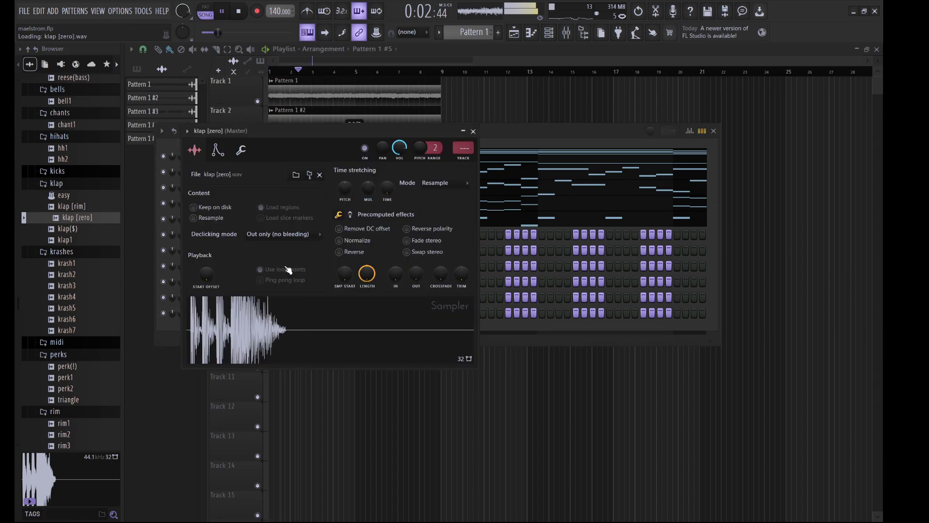
{"action": "left_click", "coordinate": [502, 139]}
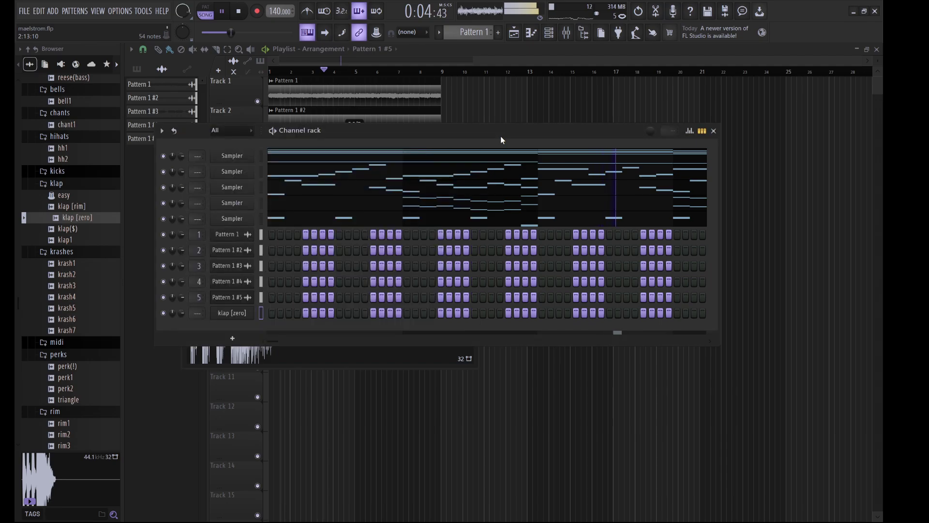
- Program klap [zero] hits on steps 9, 25, 41 and 47 while playing the beat
{"action": "key", "text": "space"}
{"action": "key", "text": "space"}
{"action": "left_click", "coordinate": [332, 312]}
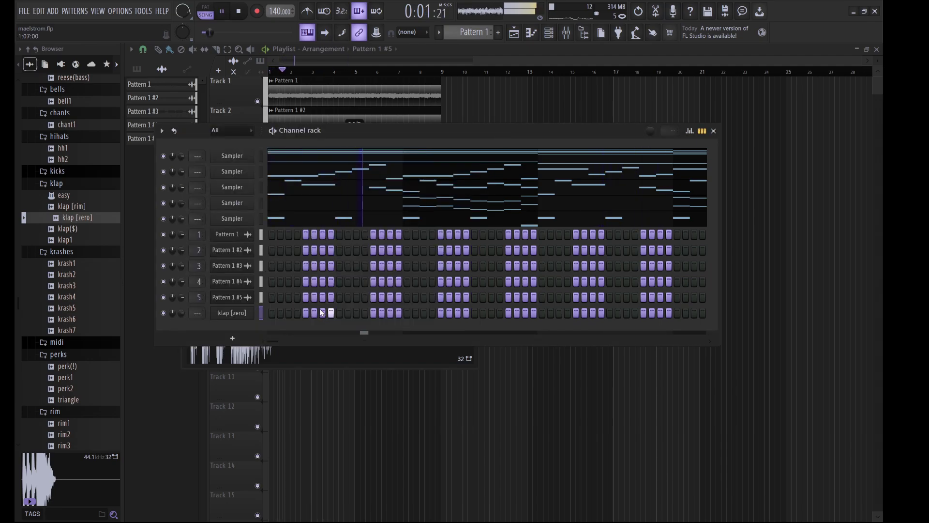
{"action": "key", "text": "space"}
{"action": "key", "text": "space"}
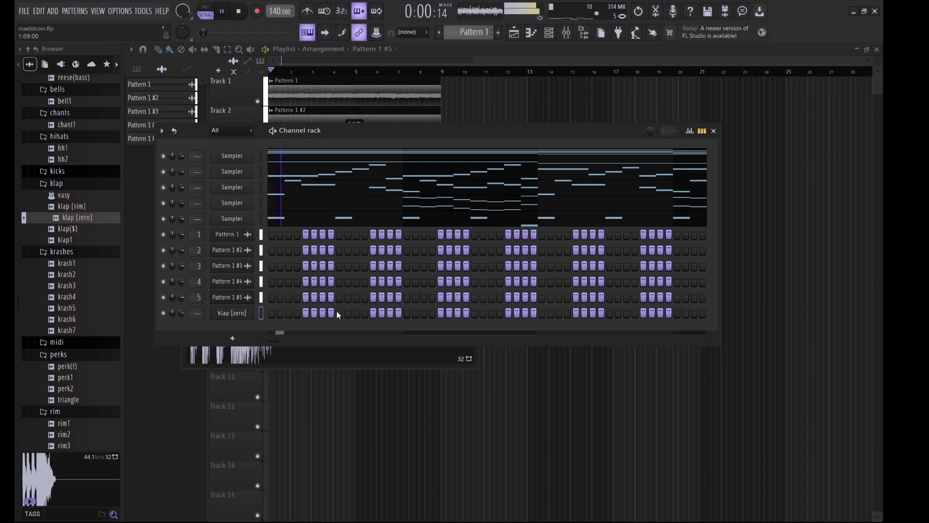
{"action": "left_click", "coordinate": [475, 315]}
{"action": "left_click", "coordinate": [610, 313]}
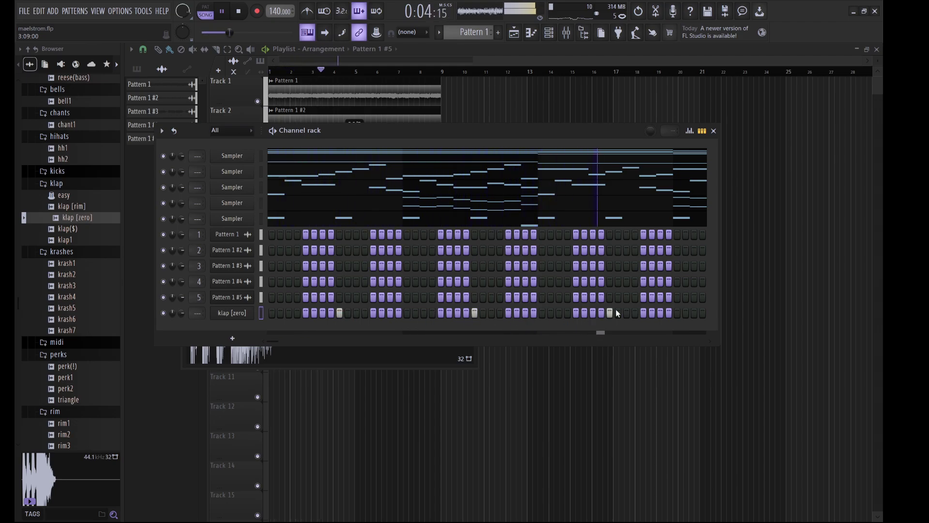
{"action": "left_click", "coordinate": [661, 314]}
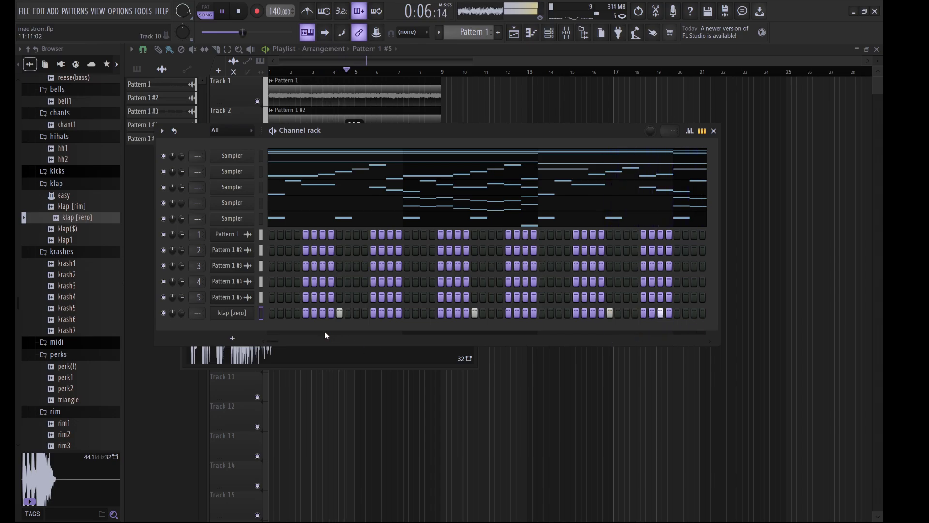
- Add two klap [zero] notes at C5 on steps 9 and 11 of bar 4 in the Piano roll, lowering the second's velocity
{"action": "key", "text": "F7"}
{"action": "key", "text": "space"}
{"action": "key", "text": "space"}
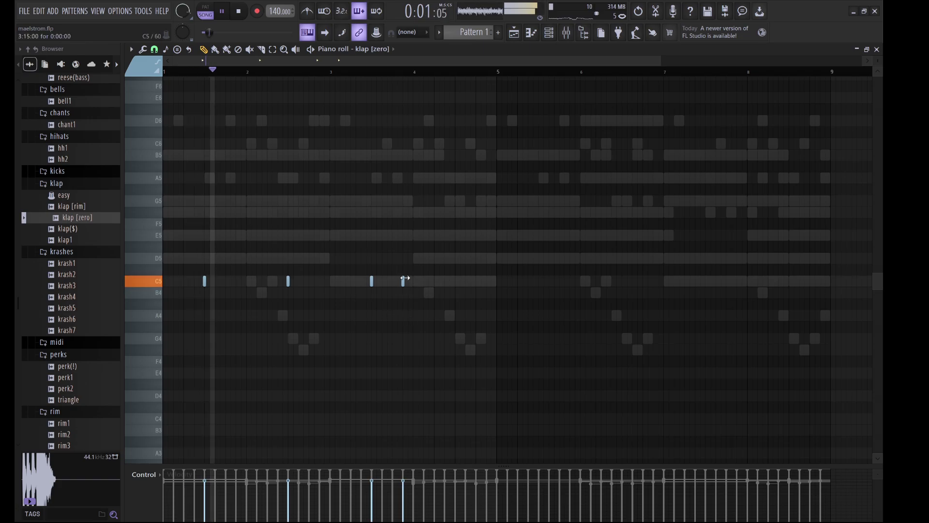
{"action": "left_click", "coordinate": [455, 281]}
{"action": "left_click", "coordinate": [466, 281]}
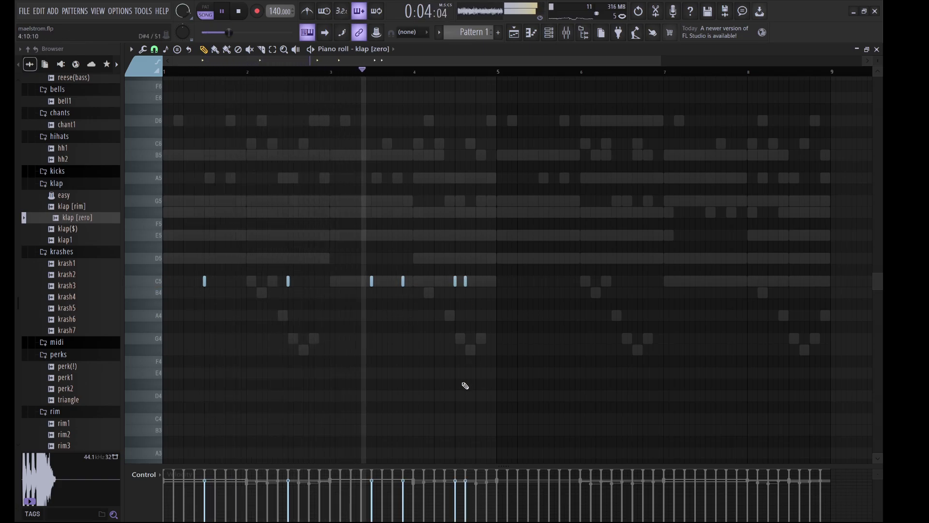
{"action": "left_click", "coordinate": [467, 488]}
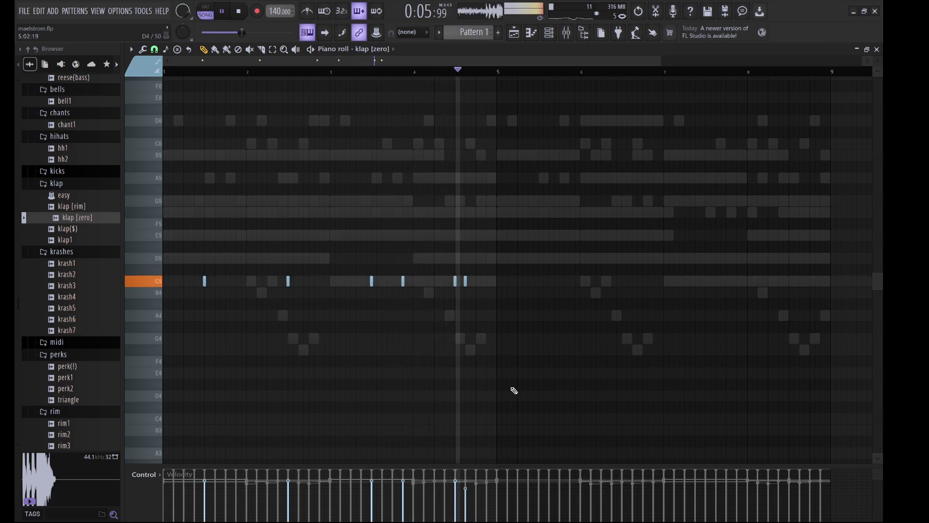
- Repeat the four-bar klap [zero] pattern in bars 5 to 8 and add a softer extra hit near the end of bar 8
{"action": "left_click_drag", "start_coordinate": [516, 390], "coordinate": [537, 309]}
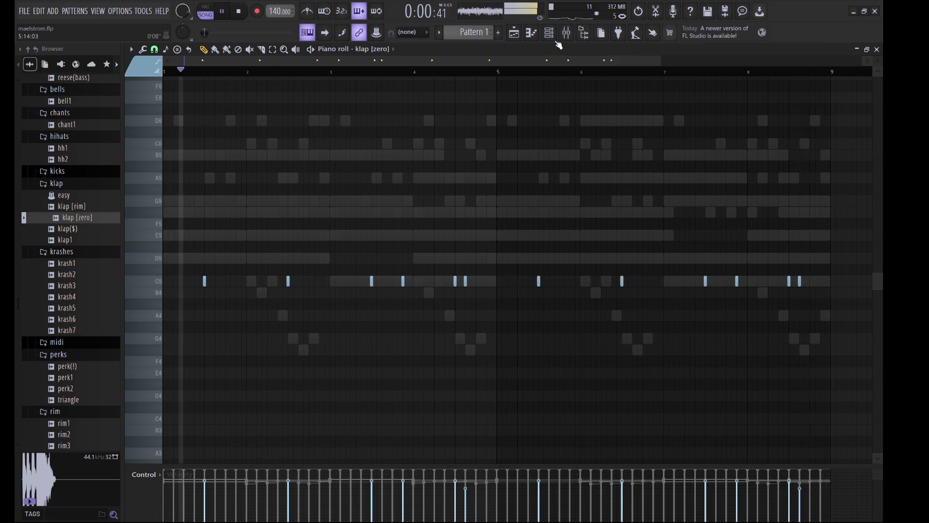
{"action": "key", "text": "F6"}
{"action": "key", "text": "F6"}
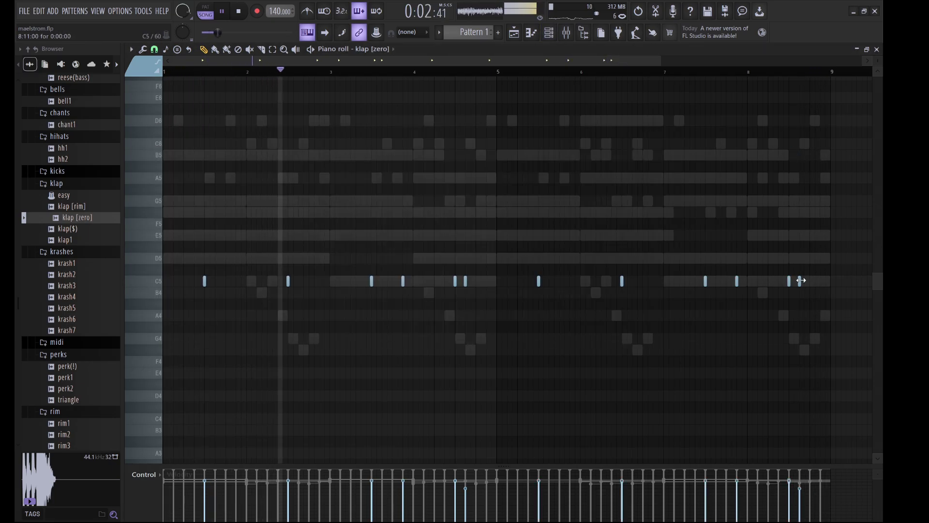
{"action": "left_click_drag", "start_coordinate": [815, 281], "coordinate": [821, 282]}
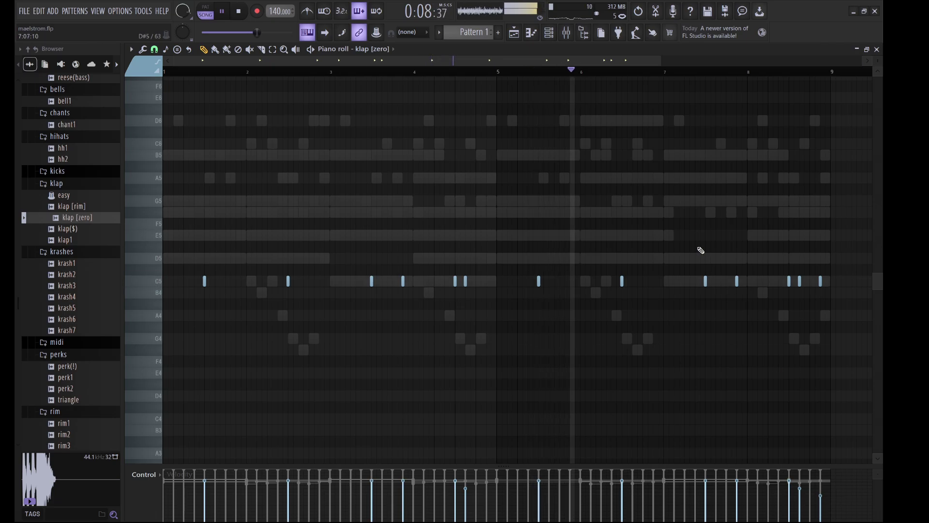
- Add the snare [krunch] sample from the snare folder as a new channel in the Channel rack
{"action": "left_click", "coordinate": [554, 34]}
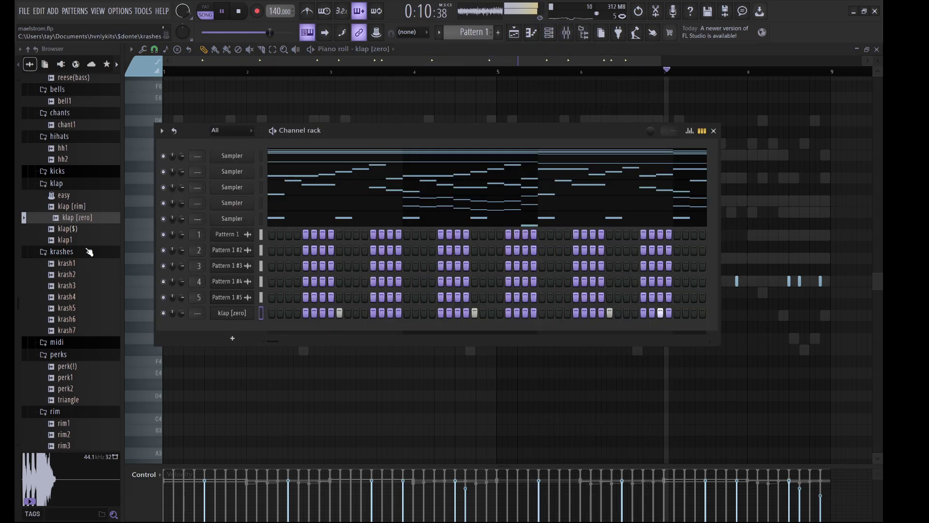
{"action": "scroll", "coordinate": [87, 300], "scroll_direction": "down", "scroll_amount": 4}
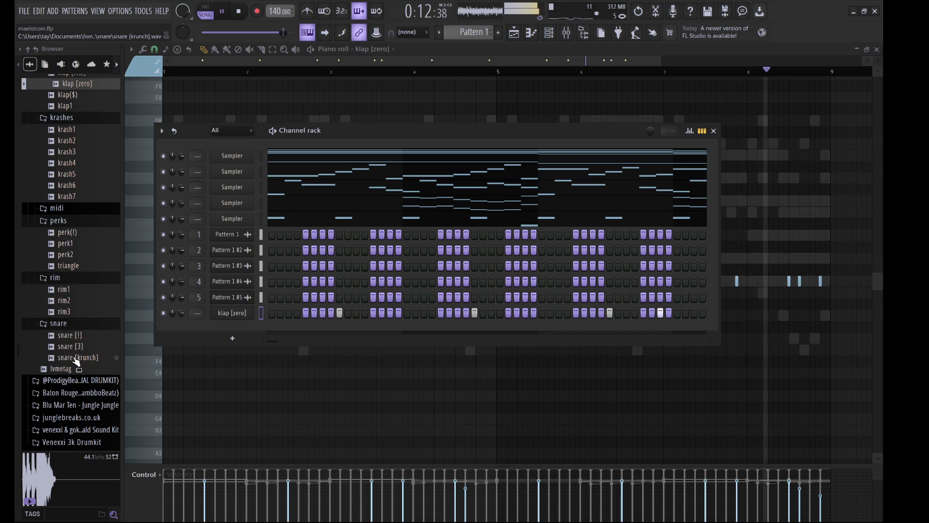
{"action": "left_click_drag", "start_coordinate": [76, 360], "coordinate": [250, 327]}
{"action": "left_click_drag", "start_coordinate": [245, 329], "coordinate": [244, 329]}
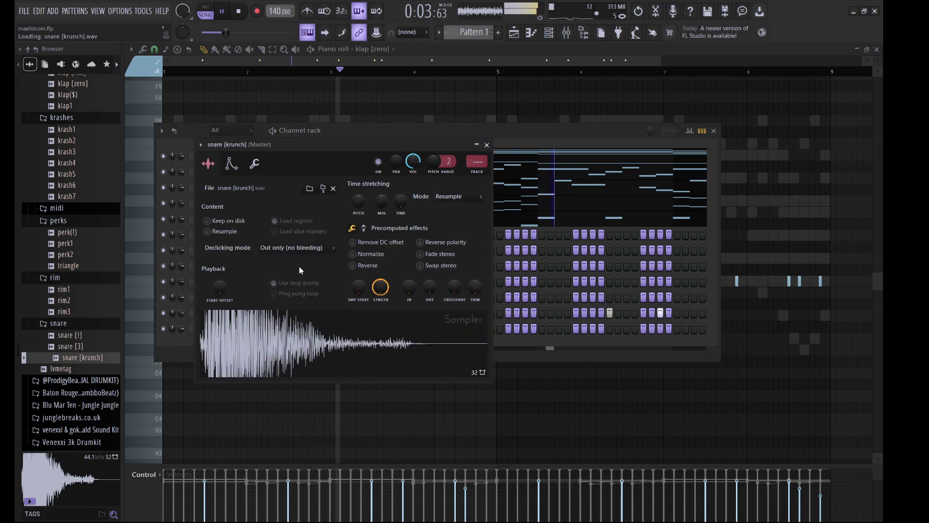
{"action": "left_click", "coordinate": [507, 134]}
- Program snare [krunch] hits on steps 3, 5, 7, 19, 23, 29, 30 and 31
{"action": "left_click", "coordinate": [289, 329]}
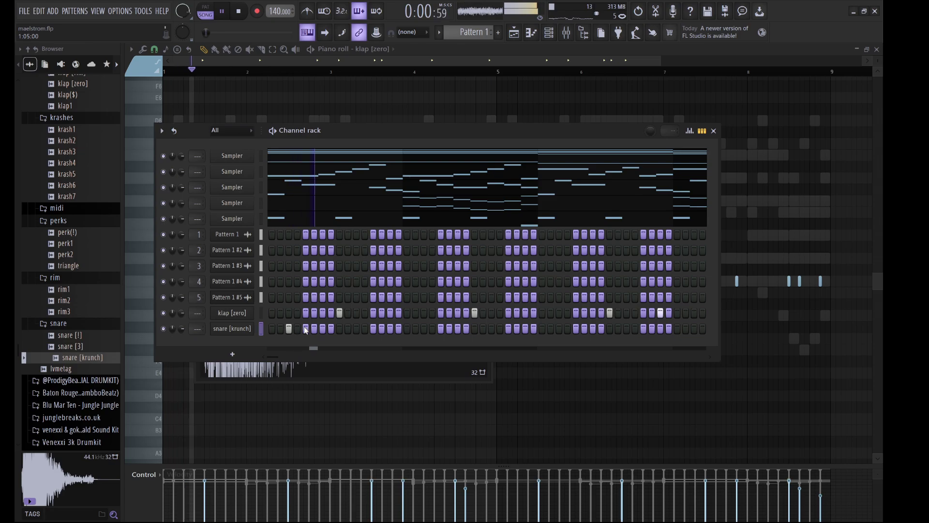
{"action": "left_click", "coordinate": [322, 329]}
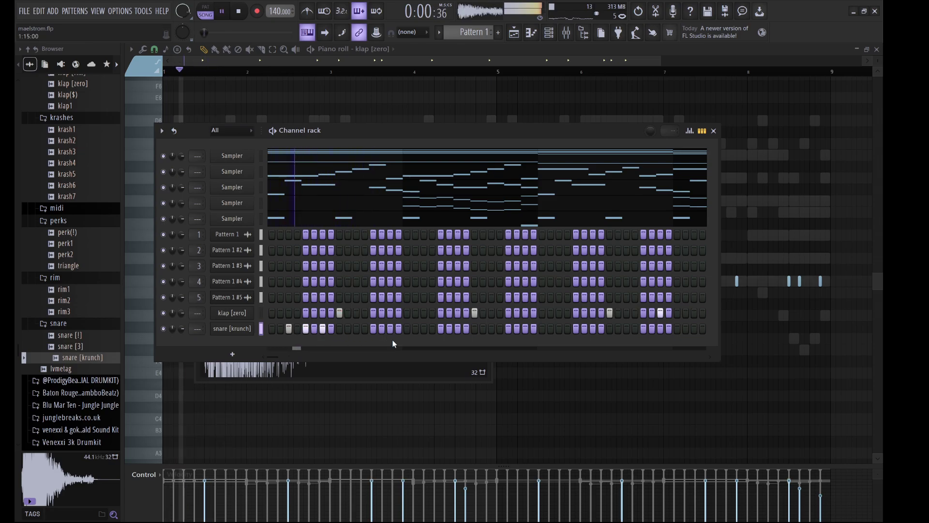
{"action": "left_click", "coordinate": [424, 329]}
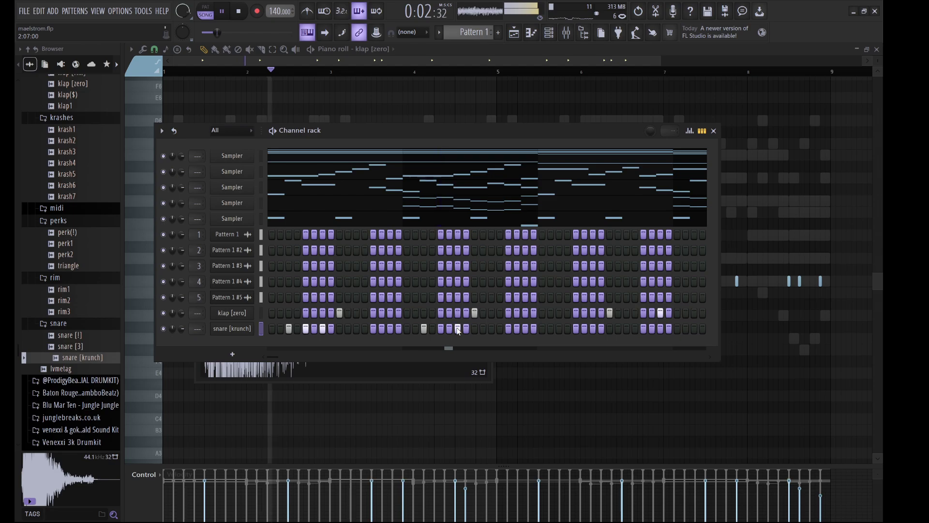
{"action": "left_click", "coordinate": [509, 329]}
{"action": "left_click", "coordinate": [518, 329]}
{"action": "left_click", "coordinate": [526, 329]}
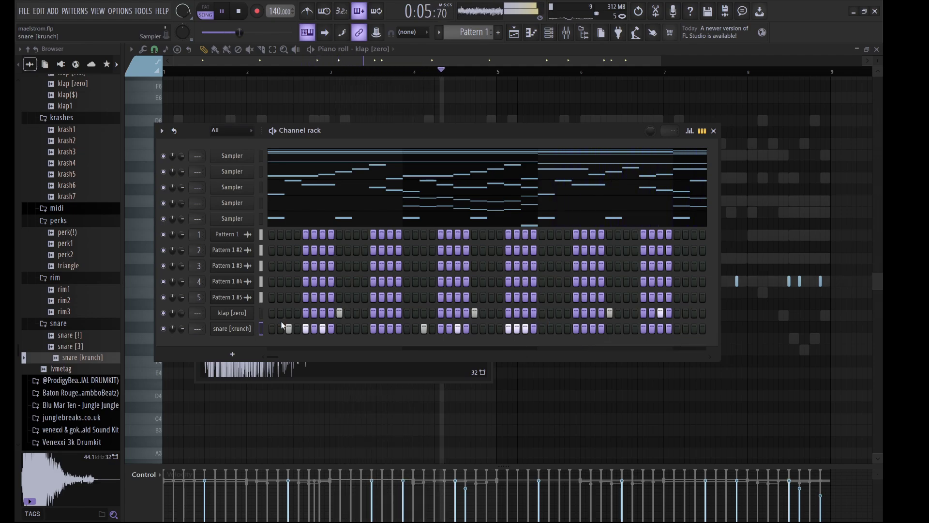
- Duplicate the snare [krunch] notes of bars 1 and 2 into bars 5 and 6 in the Piano roll and deselect them
{"action": "key", "text": "F7"}
{"action": "left_click_drag", "start_coordinate": [367, 402], "coordinate": [333, 282]}
{"action": "key", "text": "ctrl+b"}
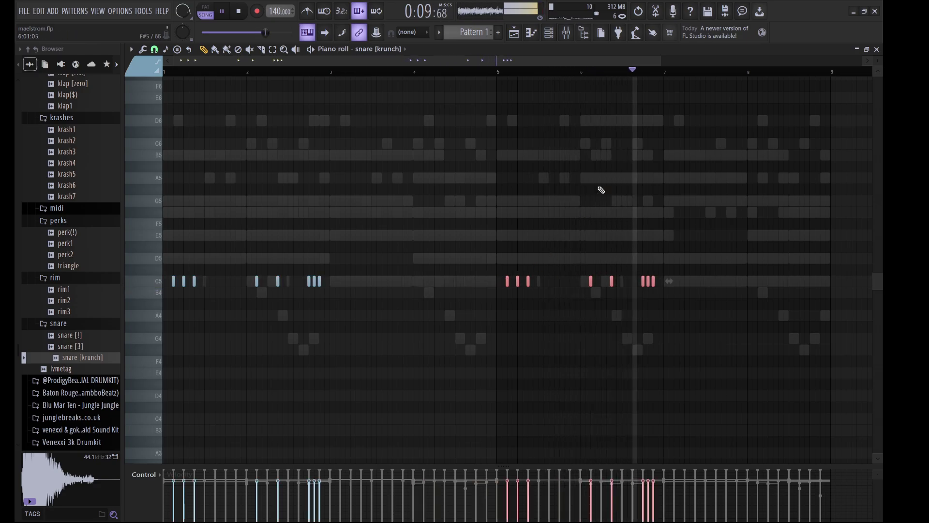
{"action": "key", "text": "ctrl+d"}
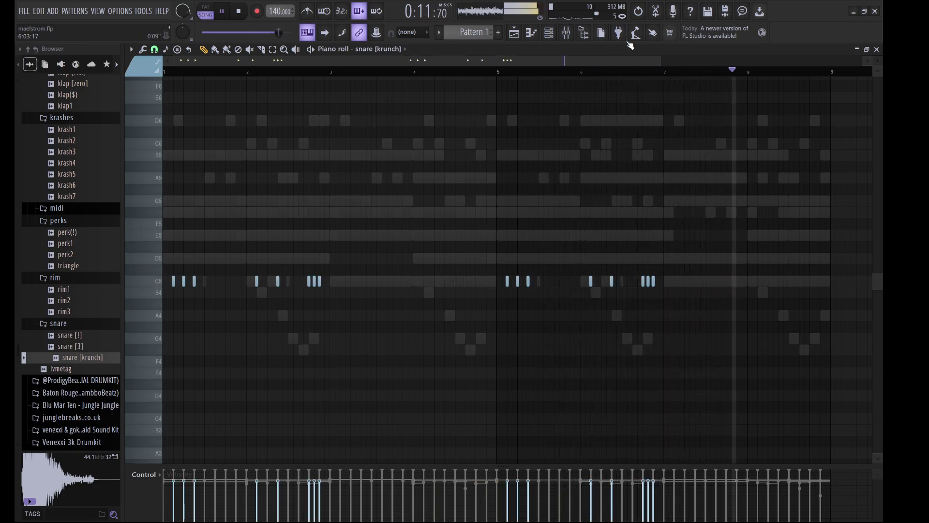
- Add the perk2 sample from the perks folder as a new channel in the Channel rack
{"action": "left_click", "coordinate": [566, 33]}
{"action": "left_click", "coordinate": [548, 33]}
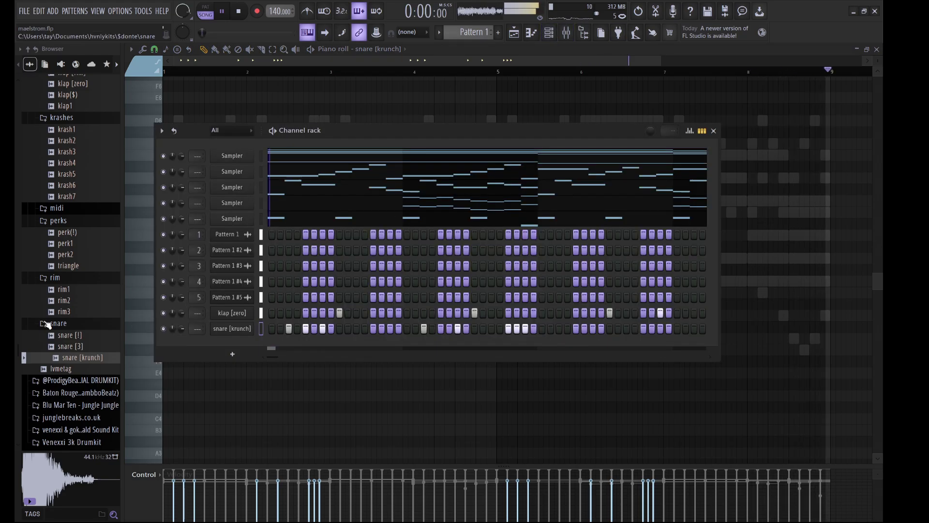
{"action": "left_click_drag", "start_coordinate": [68, 254], "coordinate": [256, 342]}
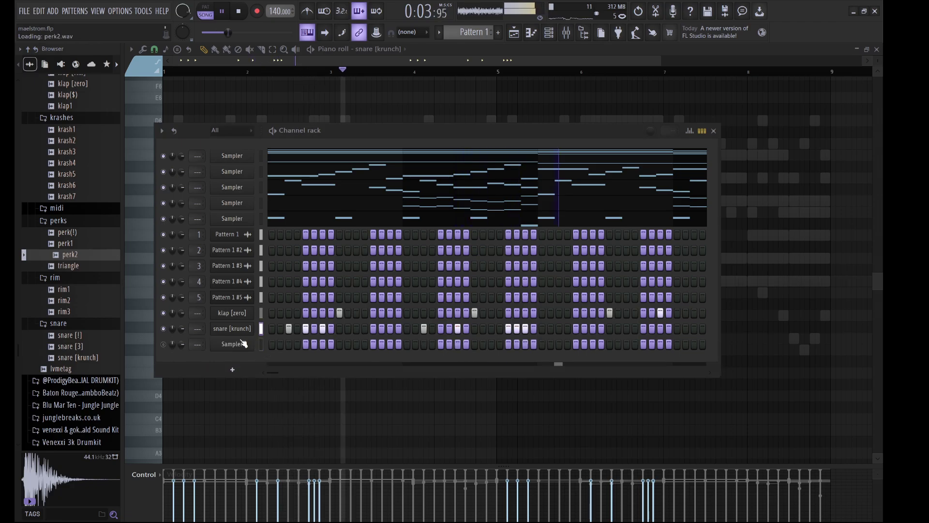
{"action": "left_click", "coordinate": [242, 344]}
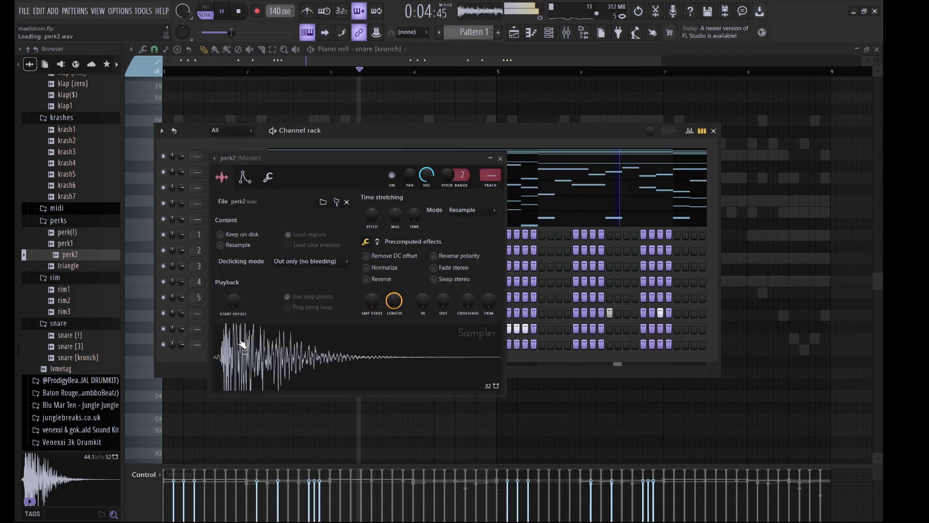
{"action": "left_click", "coordinate": [436, 133]}
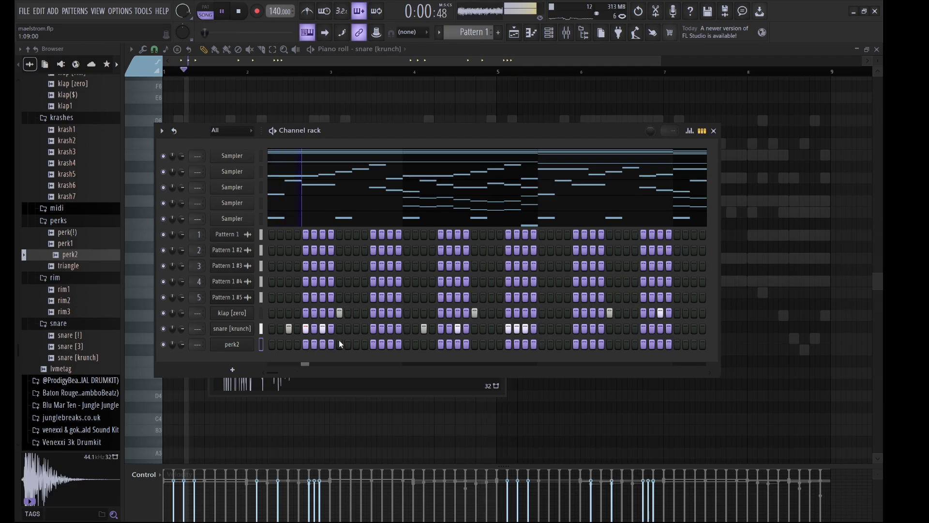
- Program perk2 hits on steps 11, 13, 15, 27, 35, 37, 38 and 39
{"action": "left_click", "coordinate": [357, 344]}
{"action": "key", "text": "space"}
{"action": "left_click", "coordinate": [374, 344]}
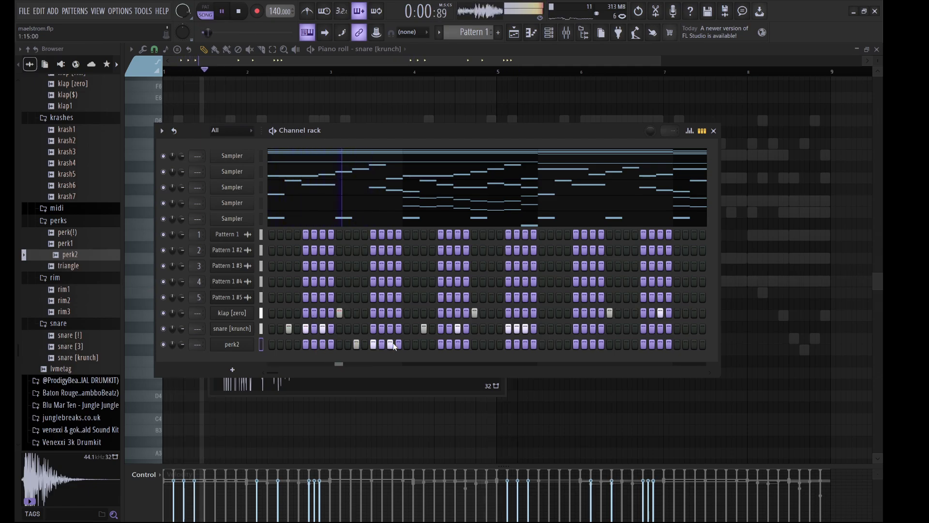
{"action": "left_click", "coordinate": [391, 344]}
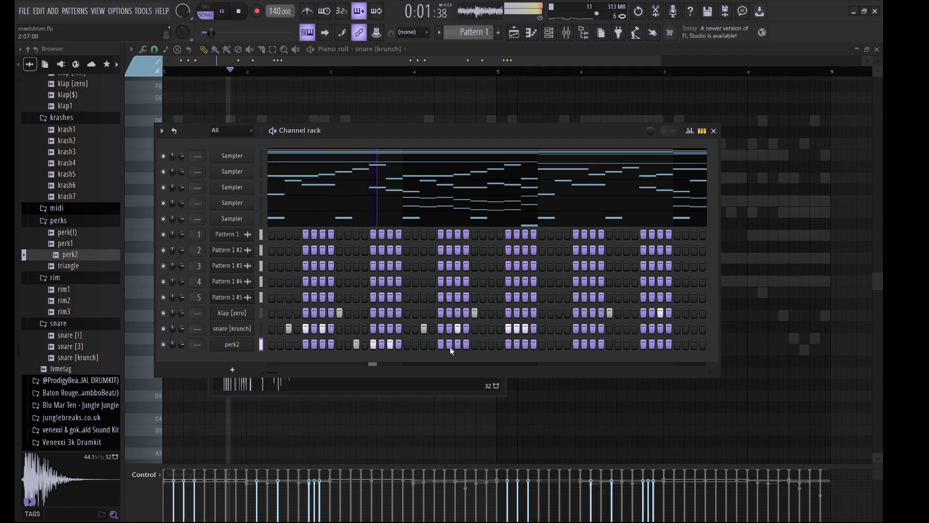
{"action": "left_click", "coordinate": [490, 345]}
{"action": "left_click", "coordinate": [560, 344]}
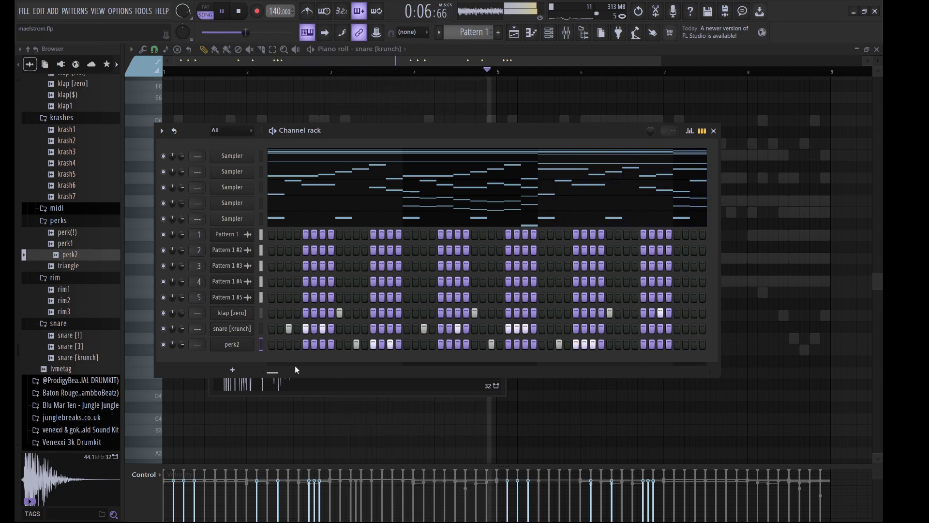
- Duplicate the perk2 notes of bars 1 to 3 into bars 5 to 7 in the Piano roll and return to the Channel rack
{"action": "key", "text": "F7"}
{"action": "left_click_drag", "start_coordinate": [391, 390], "coordinate": [548, 234]}
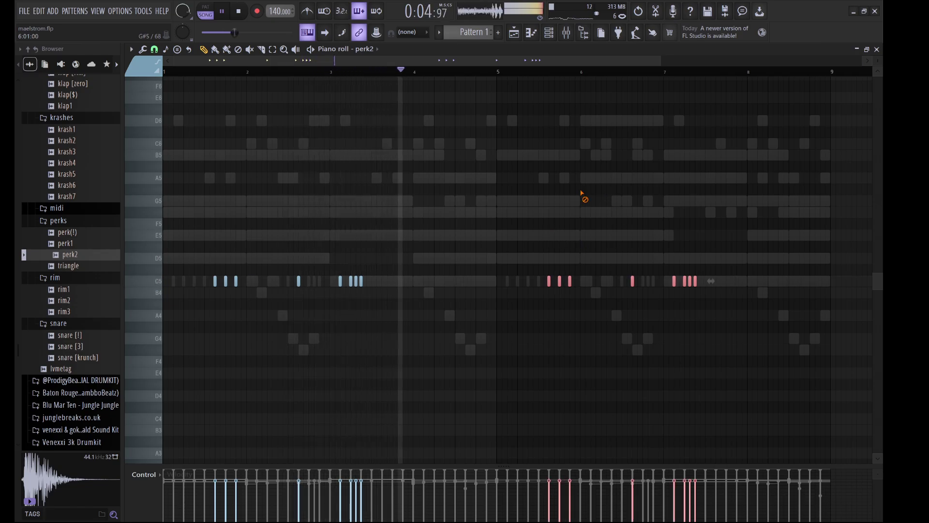
{"action": "left_click", "coordinate": [549, 34]}
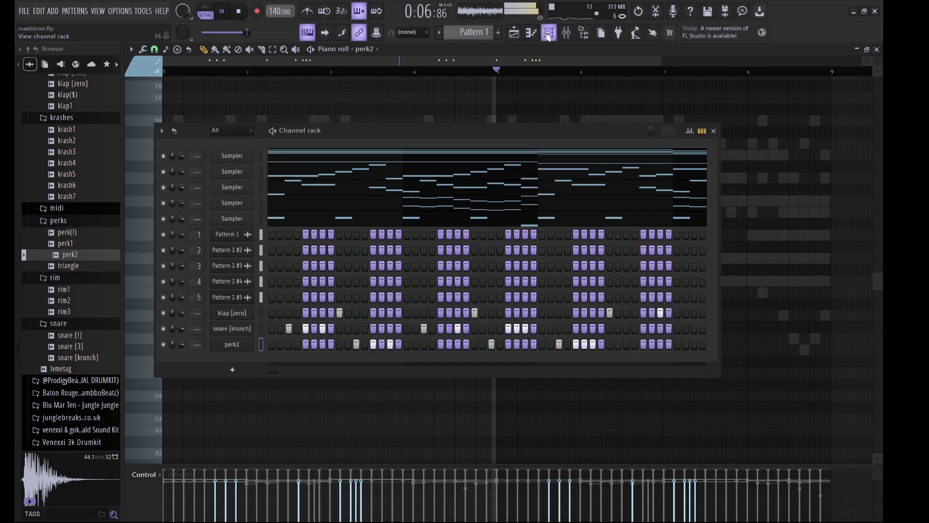
- Audition krash5 and hh2, add the hh2 sample as a new channel, and check its sampler settings
{"action": "scroll", "coordinate": [76, 323], "scroll_direction": "down", "scroll_amount": 3}
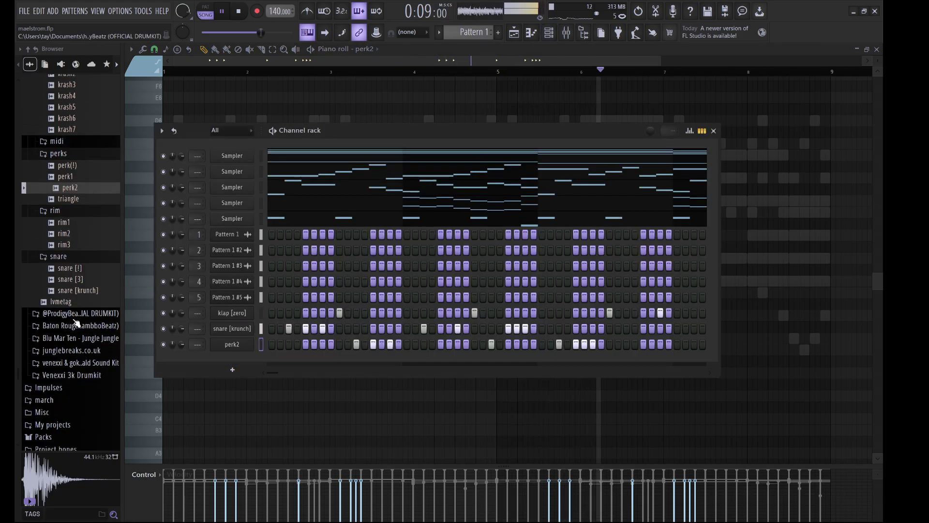
{"action": "scroll", "coordinate": [77, 339], "scroll_direction": "up", "scroll_amount": 10}
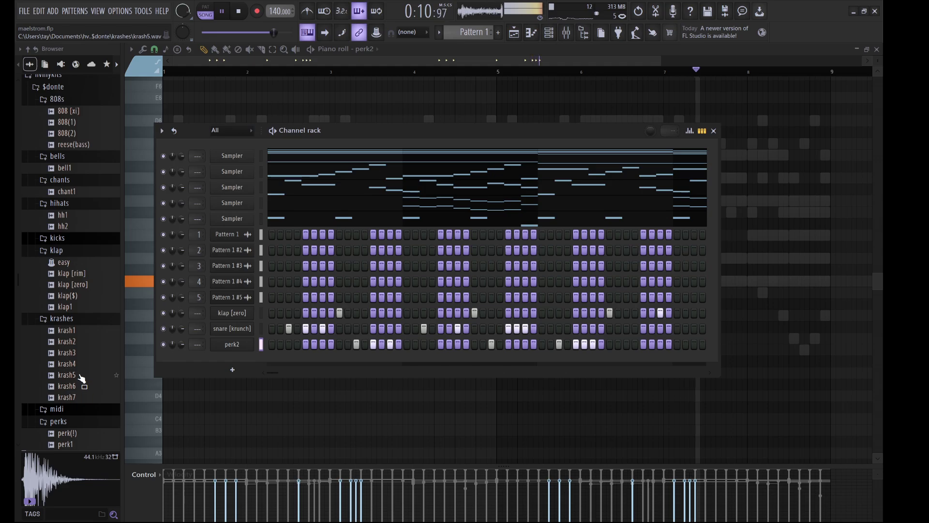
{"action": "left_click", "coordinate": [80, 376]}
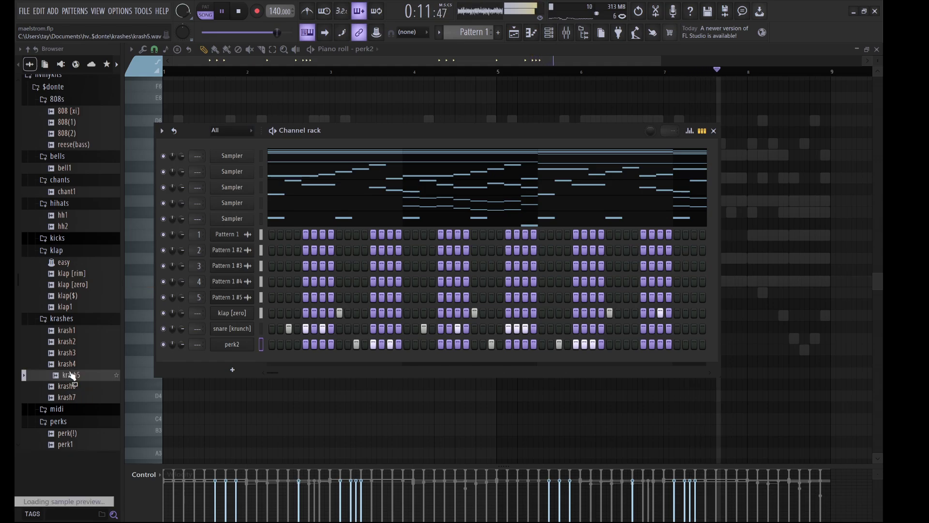
{"action": "left_click", "coordinate": [69, 227]}
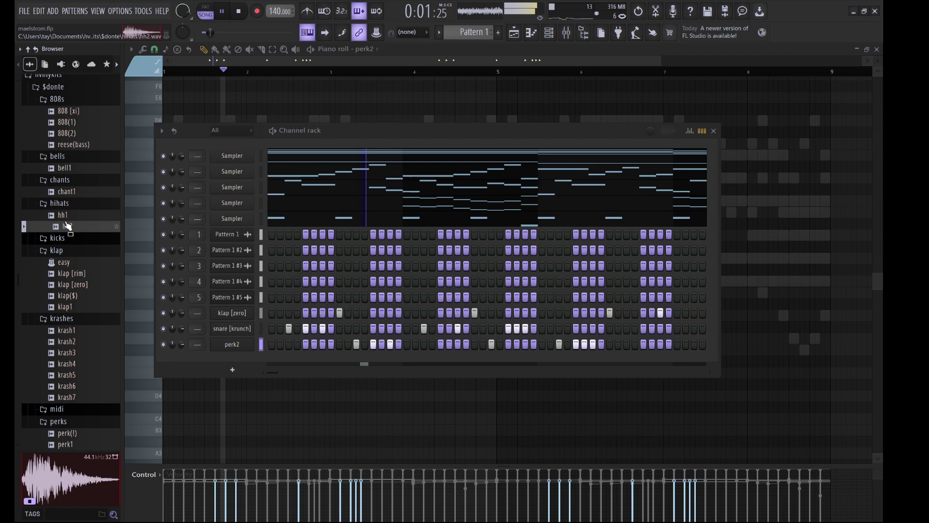
{"action": "left_click_drag", "start_coordinate": [68, 226], "coordinate": [262, 359]}
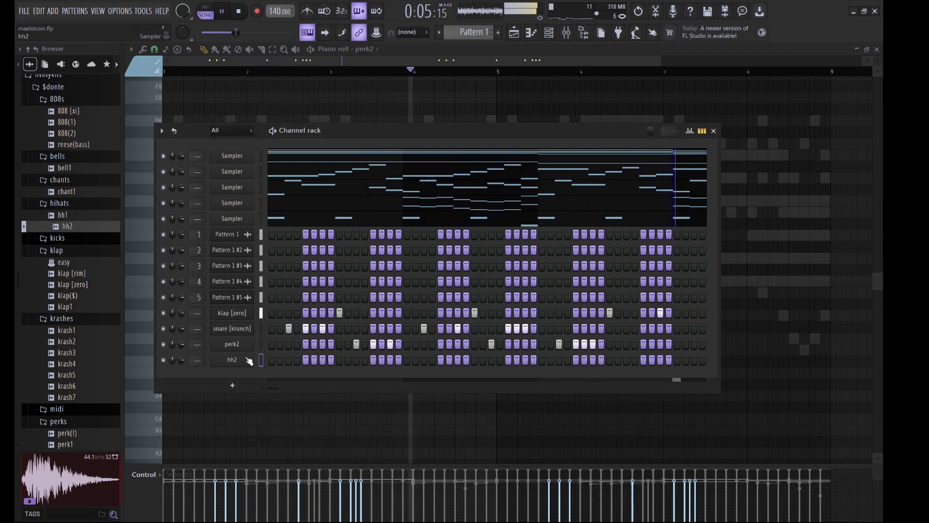
{"action": "left_click", "coordinate": [249, 360]}
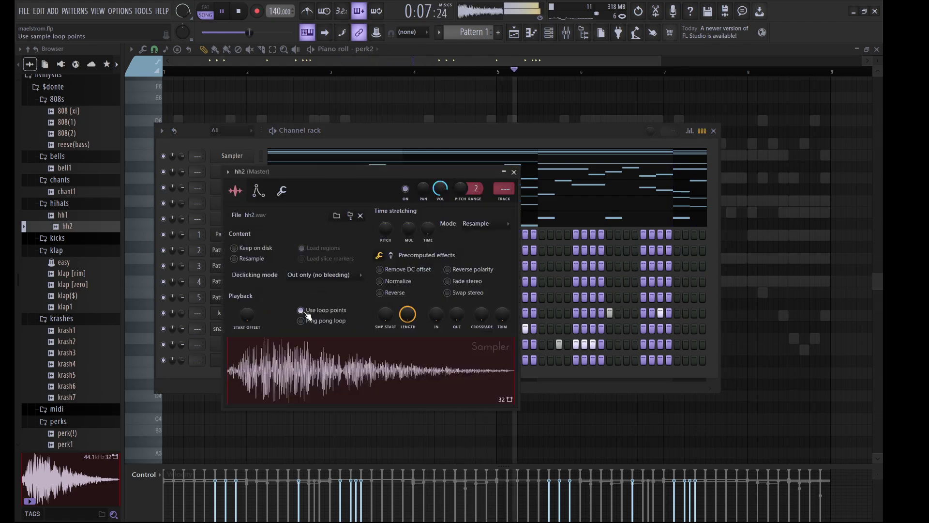
{"action": "left_click", "coordinate": [345, 145]}
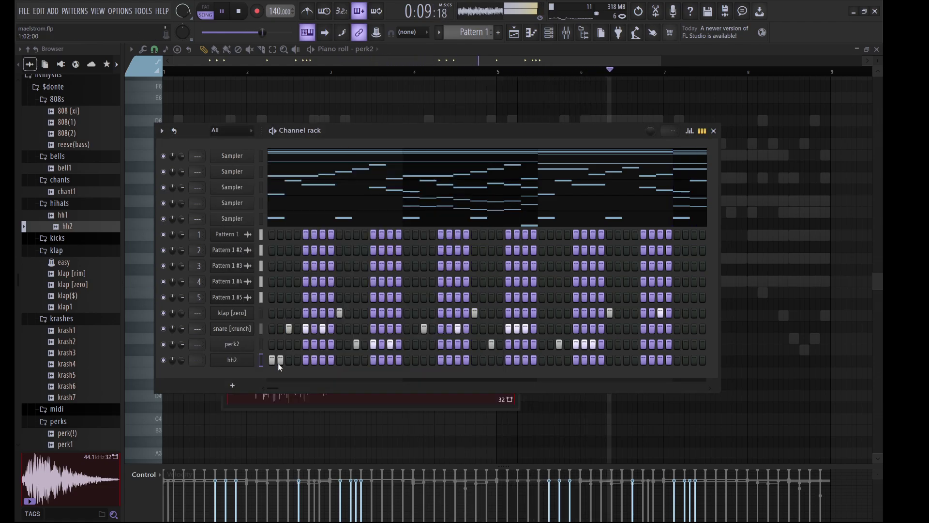
- Program hh2 hits on steps 1–3, 7, 11, 13, 15, 17–19, 21–23, 27, 29 and 31
{"action": "left_click", "coordinate": [323, 360]}
{"action": "left_click", "coordinate": [356, 359]}
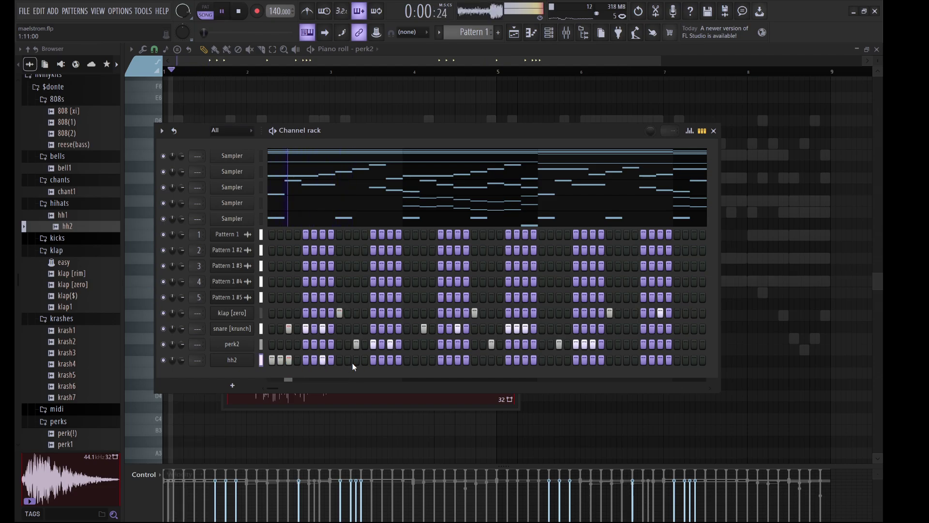
{"action": "left_click", "coordinate": [374, 360]}
{"action": "key", "text": "space"}
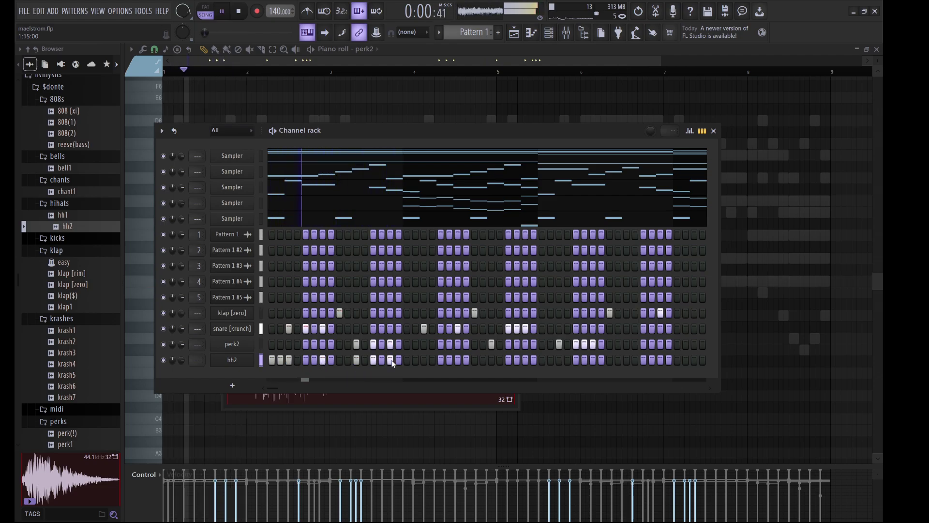
{"action": "left_click", "coordinate": [408, 360]}
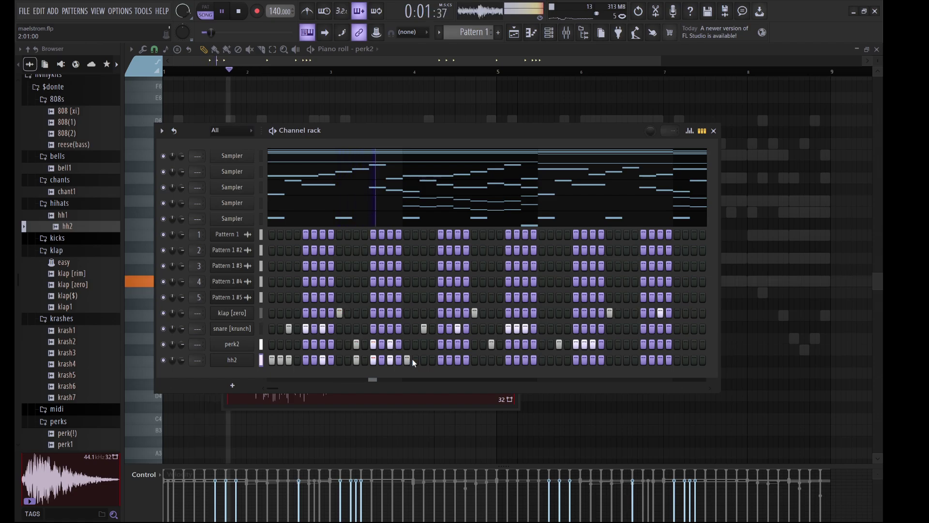
{"action": "left_click", "coordinate": [441, 360]}
{"action": "left_click", "coordinate": [449, 360]}
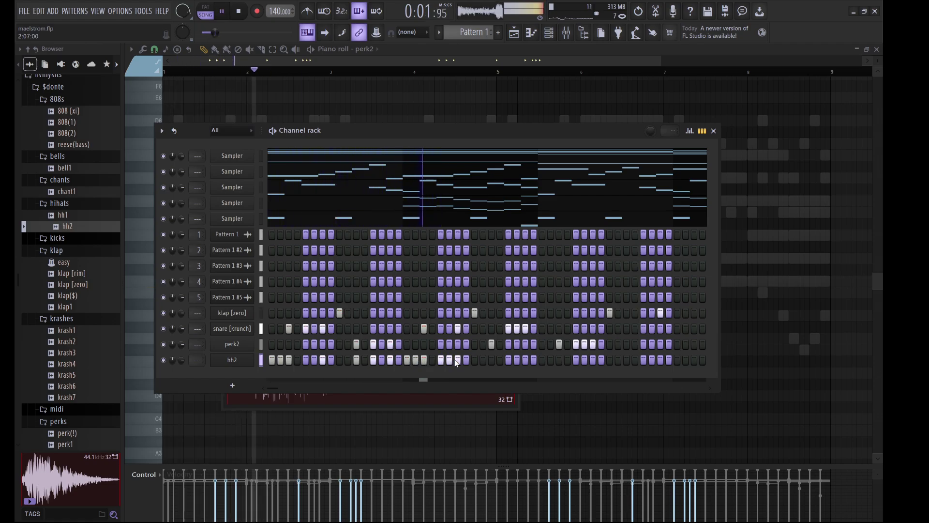
{"action": "left_click", "coordinate": [458, 359]}
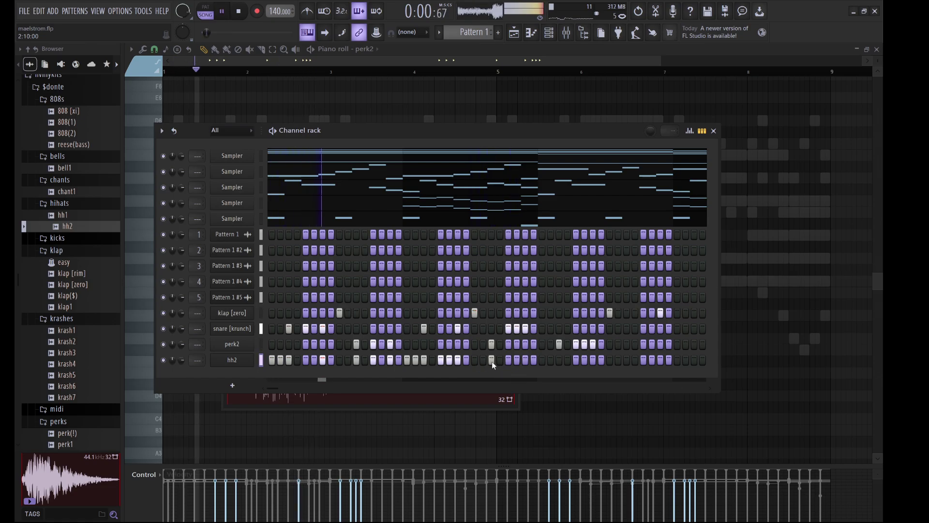
{"action": "left_click", "coordinate": [507, 361]}
{"action": "left_click", "coordinate": [524, 362]}
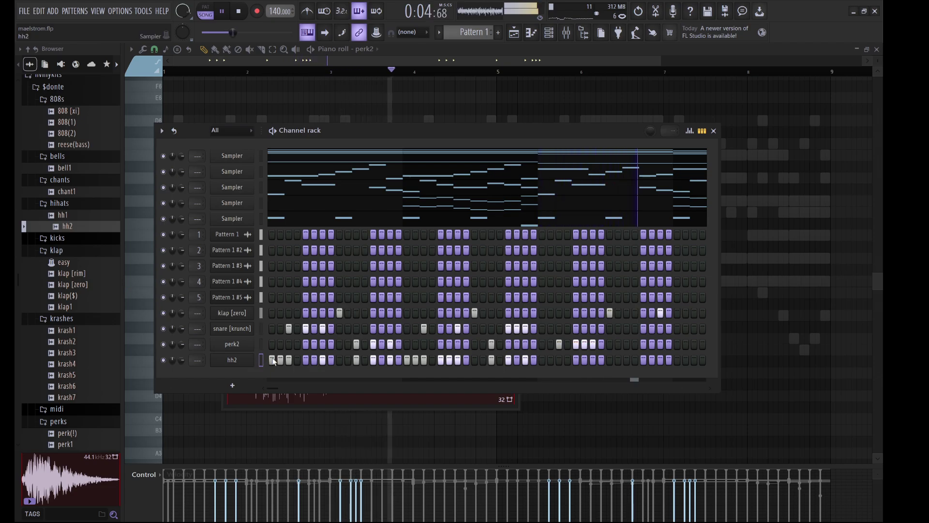
- Repeat the two-bar hh2 pattern in the Piano roll until it fills all eight bars, and deselect the notes
{"action": "key", "text": "F7"}
{"action": "key", "text": "ctrl+b"}
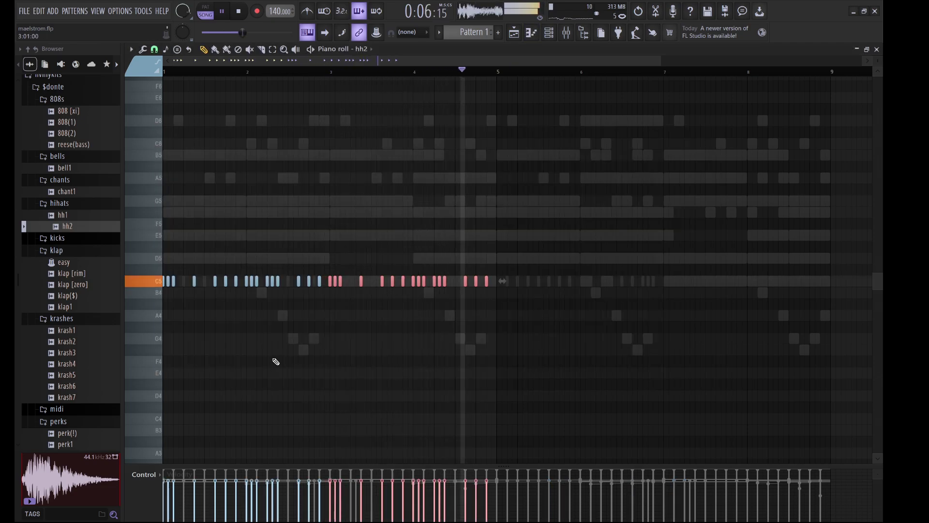
{"action": "right_click", "coordinate": [323, 323]}
{"action": "key", "text": "ctrl+b"}
{"action": "right_click", "coordinate": [358, 351]}
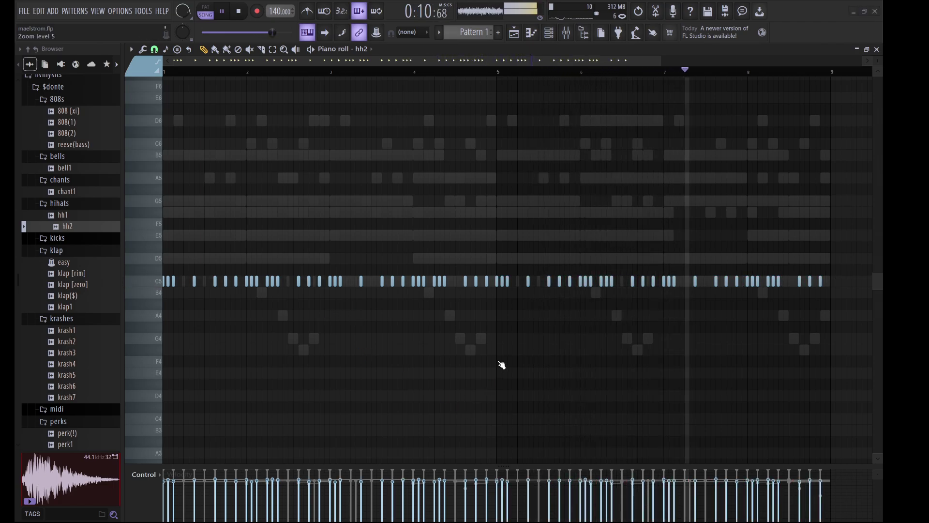
- Add the chant1 sample from the chants folder as a new channel in the Channel rack
{"action": "left_click", "coordinate": [554, 36]}
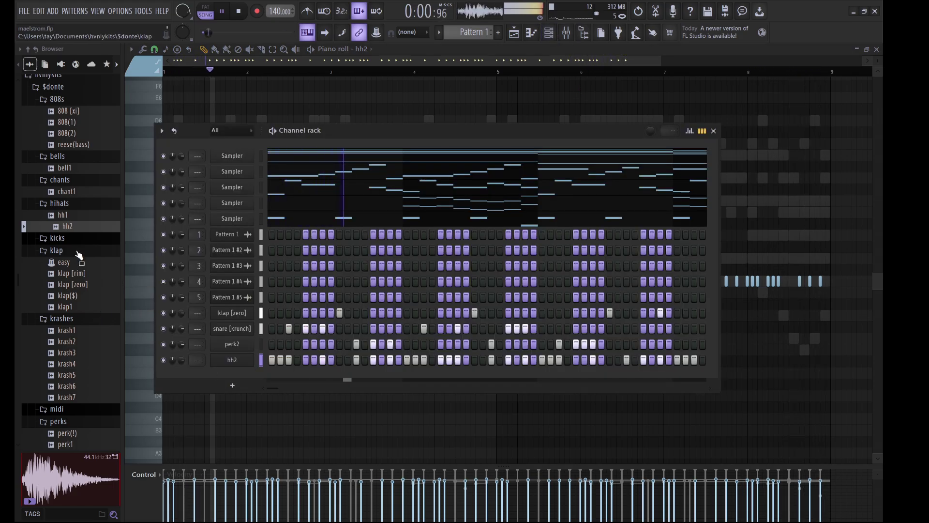
{"action": "left_click", "coordinate": [68, 192]}
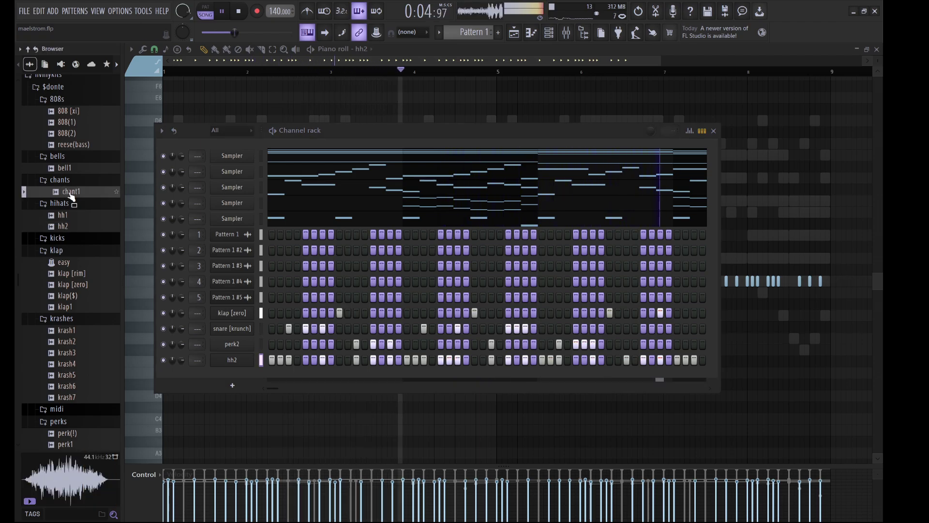
{"action": "left_click_drag", "start_coordinate": [71, 196], "coordinate": [251, 374]}
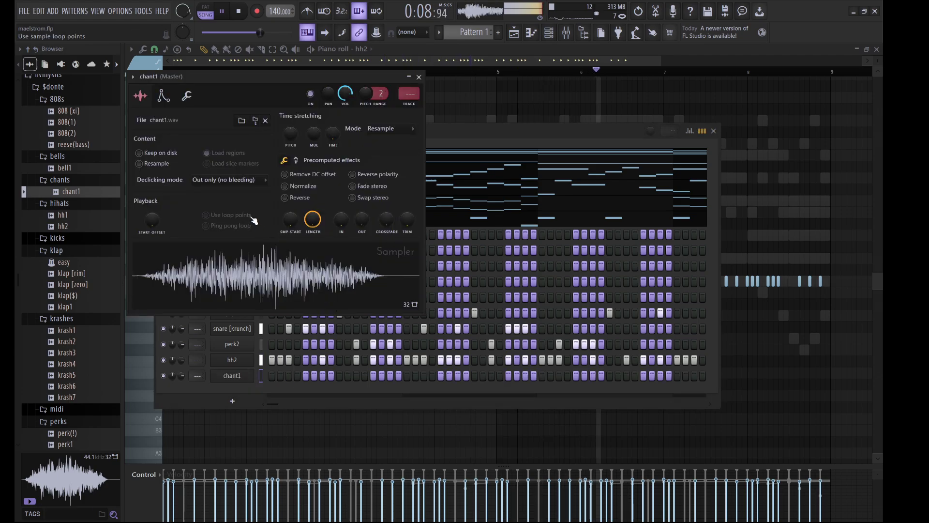
- Program chant1 hits on steps 17, 33, 37 and 45
{"action": "left_click", "coordinate": [335, 380]}
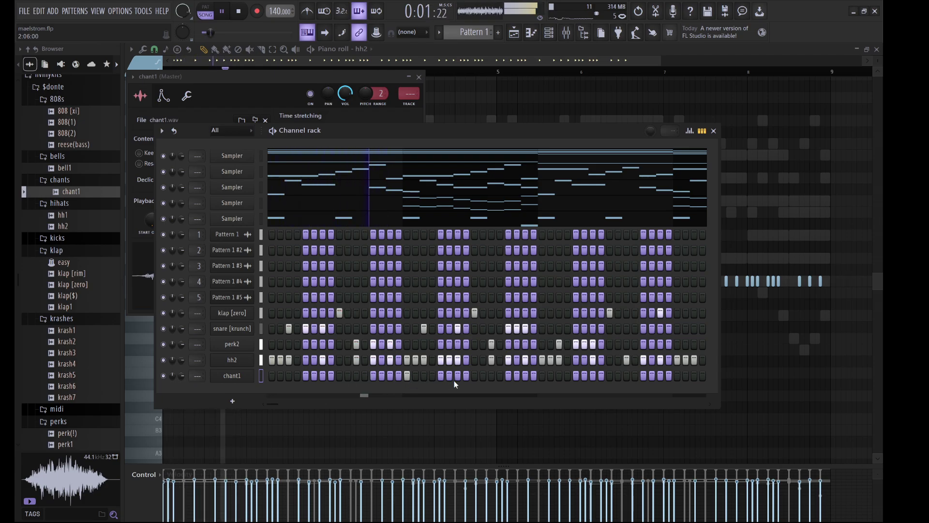
{"action": "left_click", "coordinate": [542, 375]}
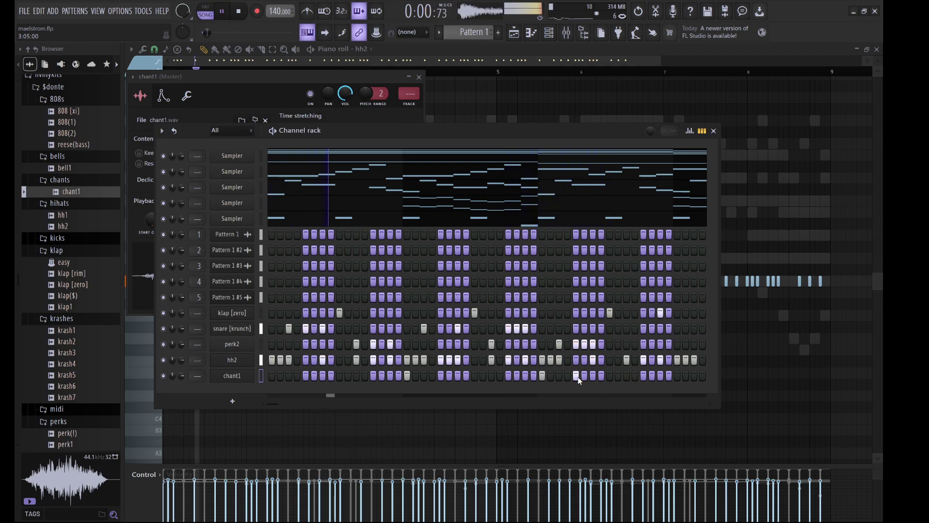
{"action": "left_click", "coordinate": [646, 372]}
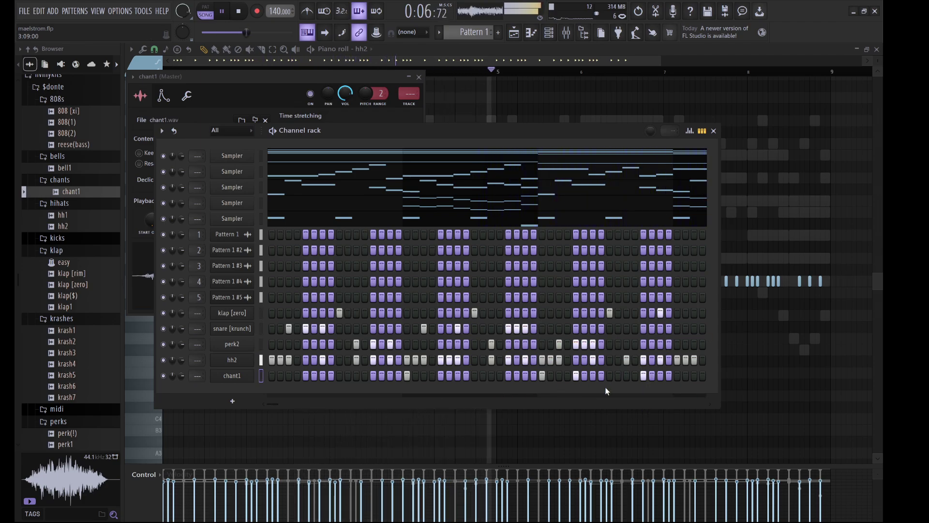
- Duplicate the chant1 notes of bars 2 and 3 into bars 6 and 7 in the Piano roll, deselect them and return to the Channel rack
{"action": "key", "text": "F7"}
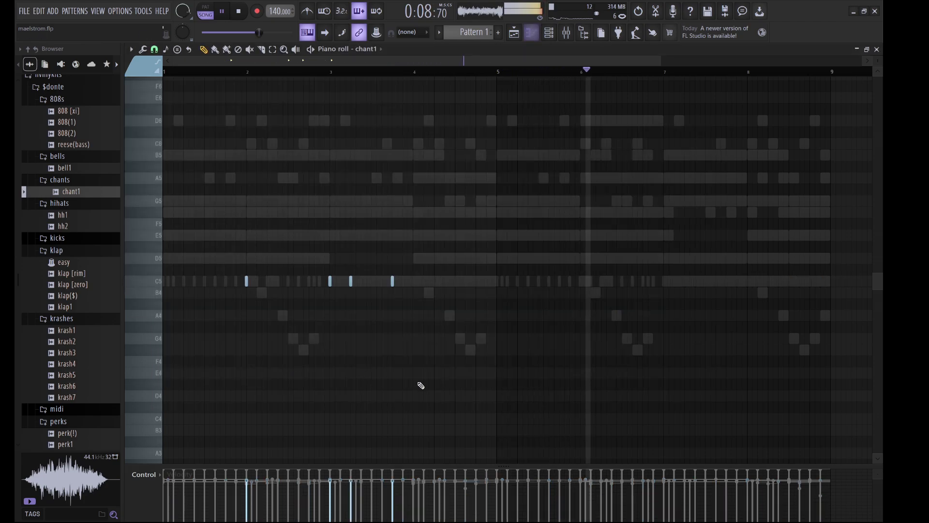
{"action": "left_click_drag", "start_coordinate": [457, 389], "coordinate": [224, 313]}
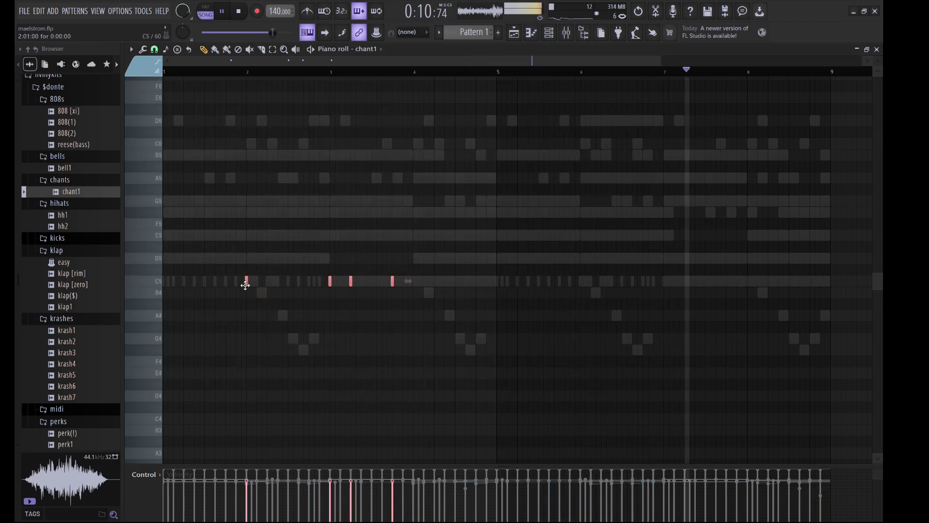
{"action": "left_click_drag", "start_coordinate": [246, 284], "coordinate": [579, 287], "text": "shift"}
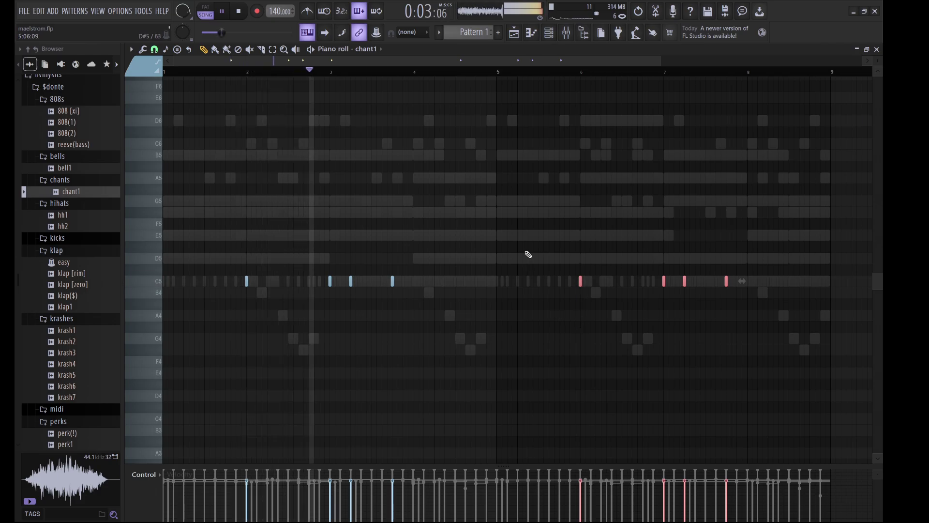
{"action": "left_click", "coordinate": [510, 272]}
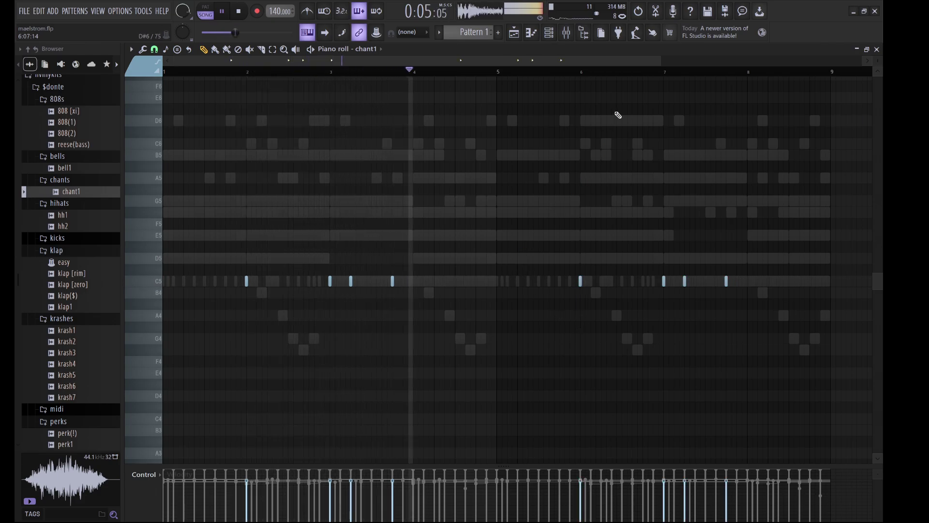
{"action": "left_click", "coordinate": [550, 36]}
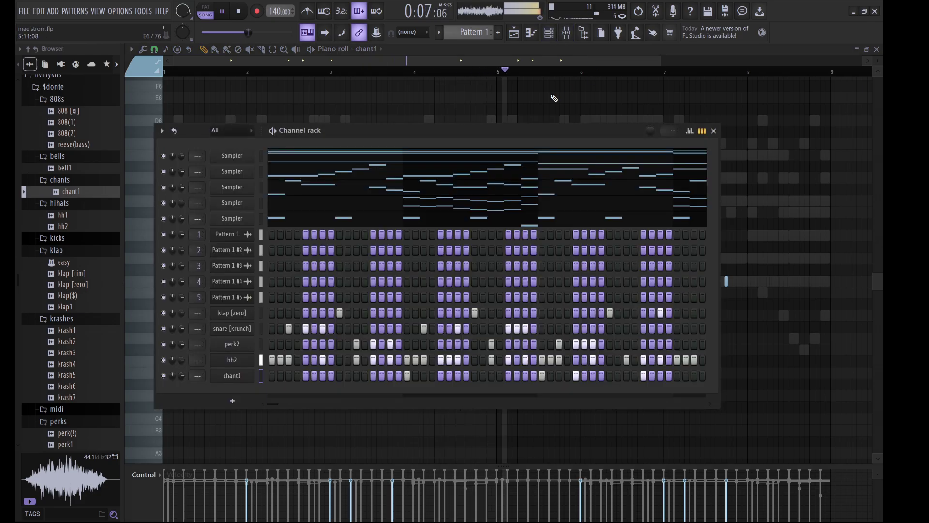
{"action": "key", "text": "F6"}
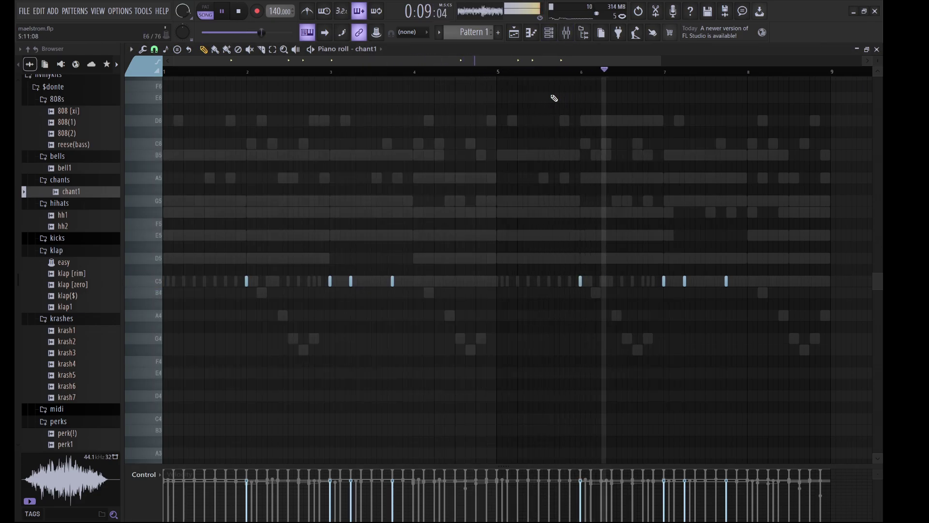
{"action": "left_click", "coordinate": [551, 36]}
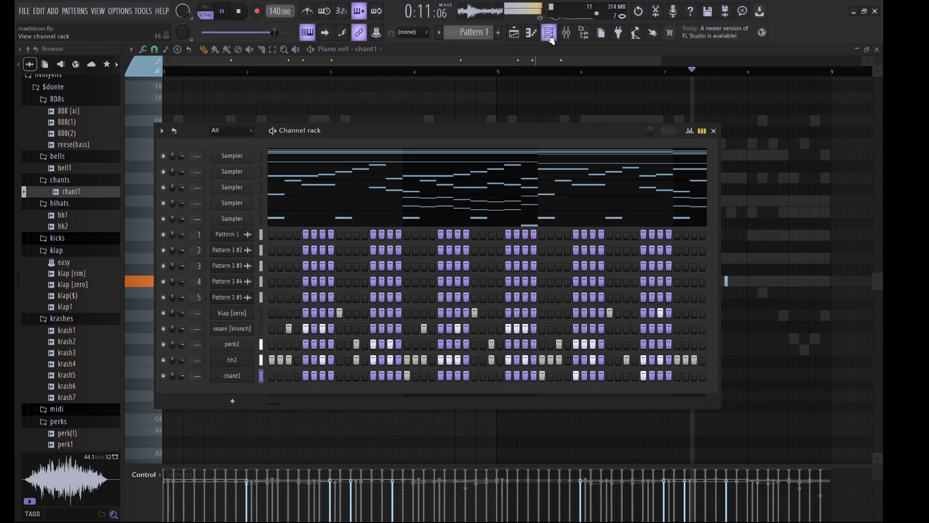
{"action": "key", "text": "F6"}
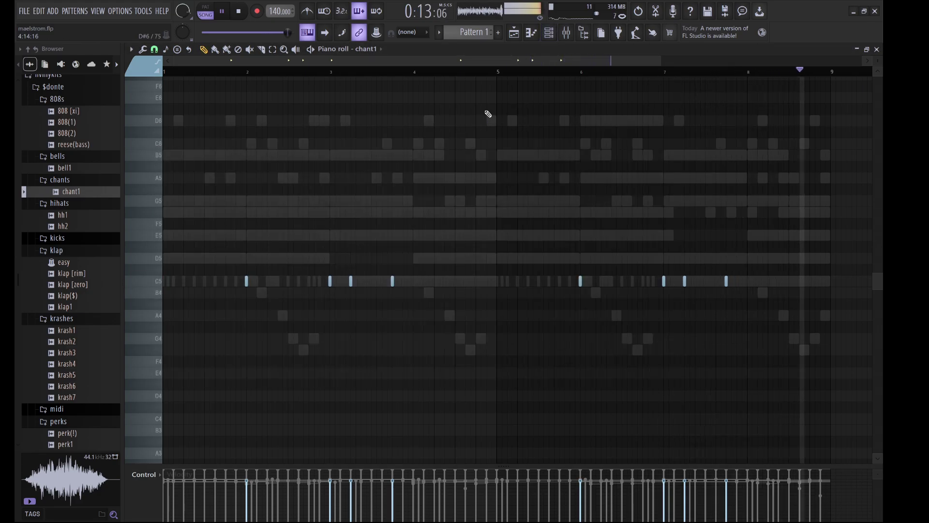
{"action": "left_click", "coordinate": [551, 34]}
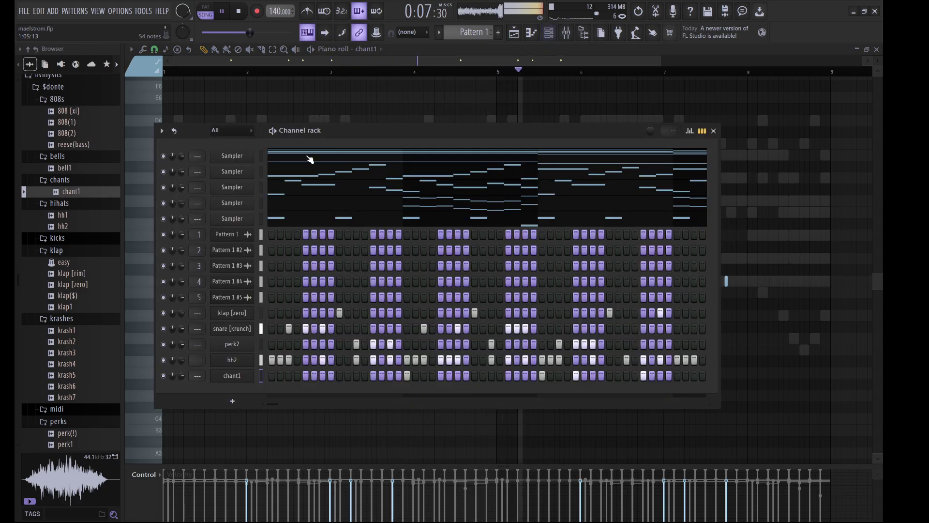
- Add the 808 [xi] sample as a channel above klap [zero], set to cut itself, with zero attack and decay and full hold
{"action": "left_click_drag", "start_coordinate": [67, 111], "coordinate": [270, 307]}
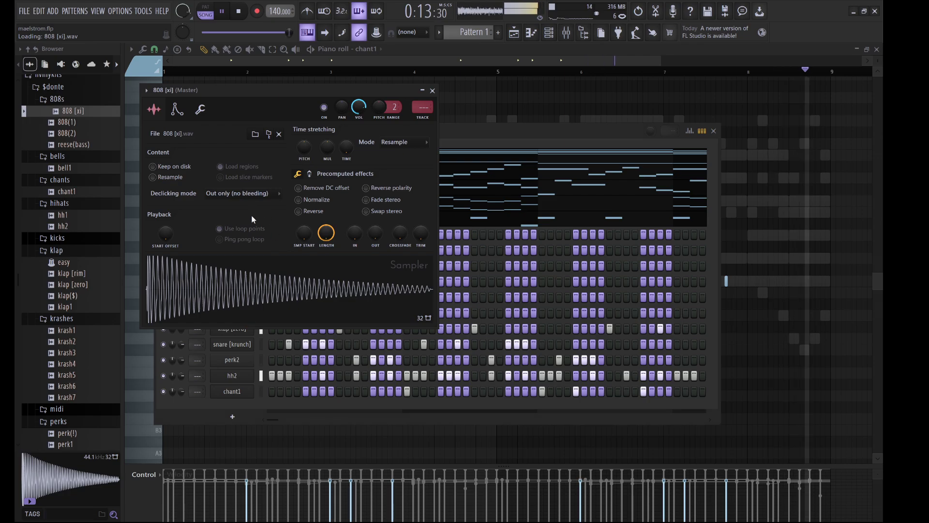
{"action": "left_click", "coordinate": [178, 110]}
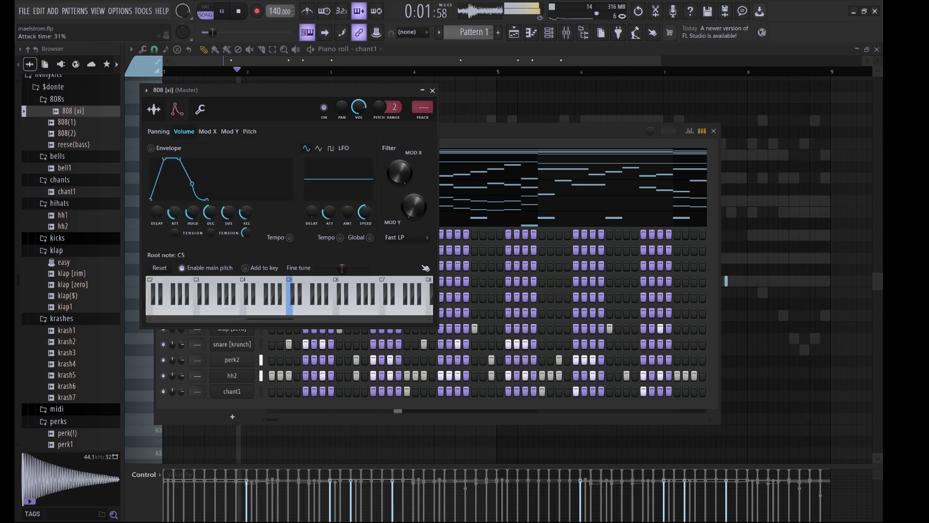
{"action": "left_click_drag", "start_coordinate": [174, 212], "coordinate": [175, 228]}
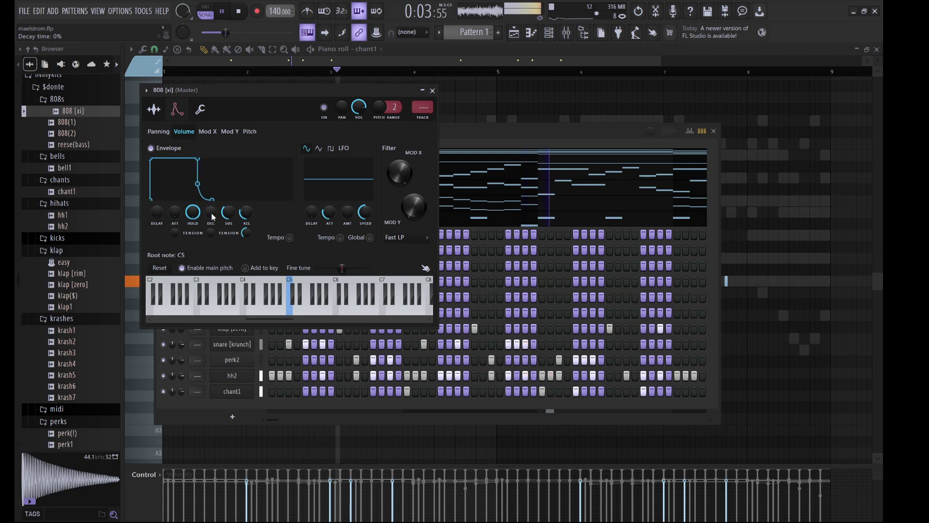
{"action": "left_click", "coordinate": [200, 110]}
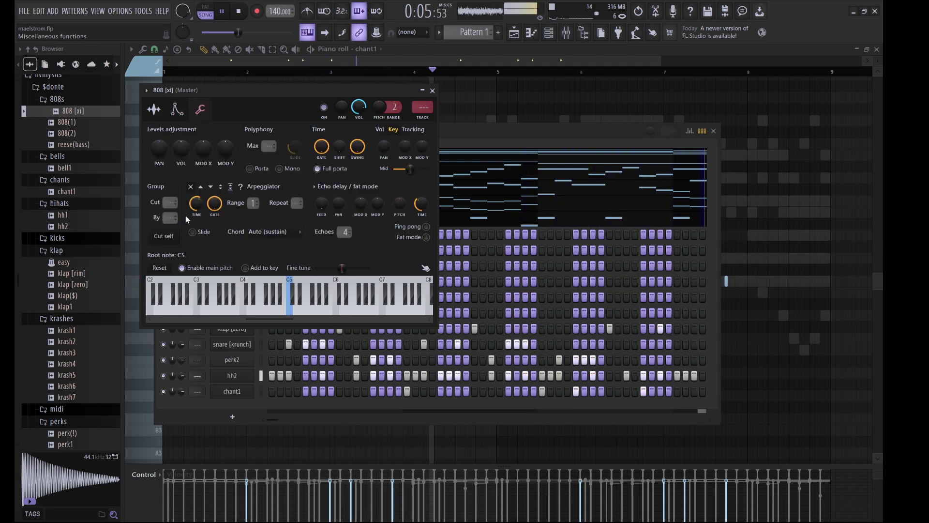
{"action": "left_click", "coordinate": [465, 132]}
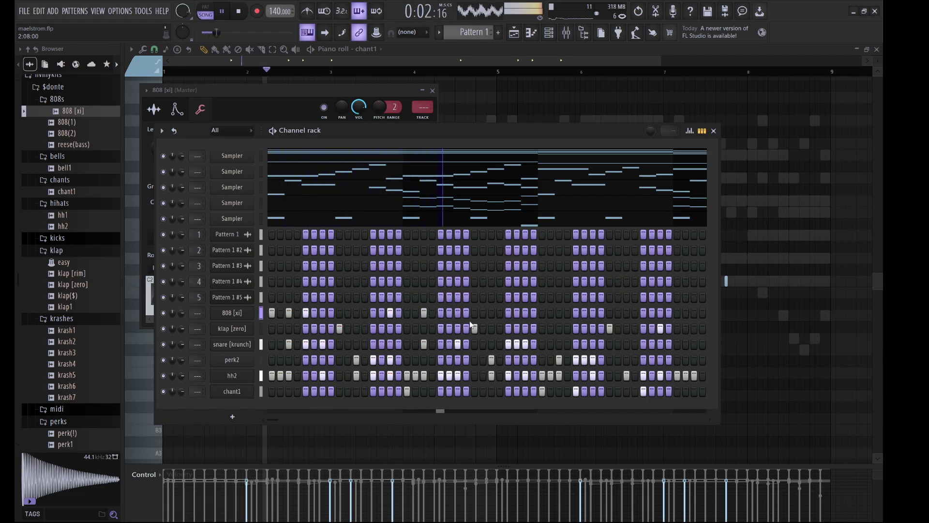
- Program 808 [xi] hits on steps 1, 3, 5, 15, 21, 27, 29, 31, 33, 37, 41, 43, 47 and 49 to 51
{"action": "left_click", "coordinate": [424, 313]}
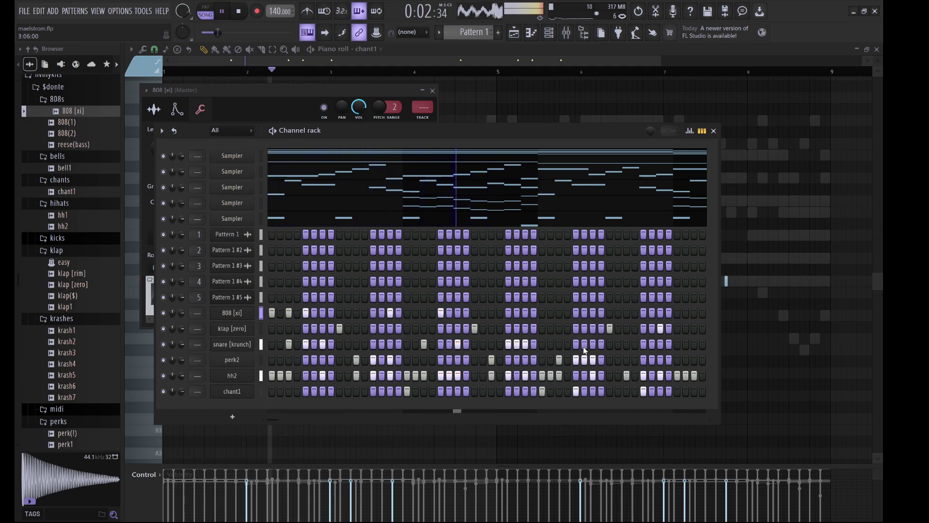
{"action": "left_click", "coordinate": [492, 313]}
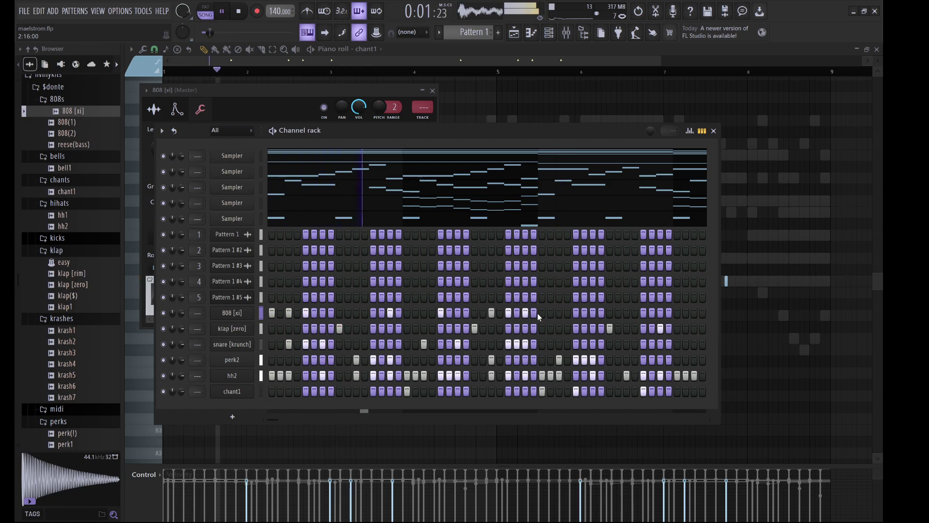
{"action": "left_click", "coordinate": [610, 313]}
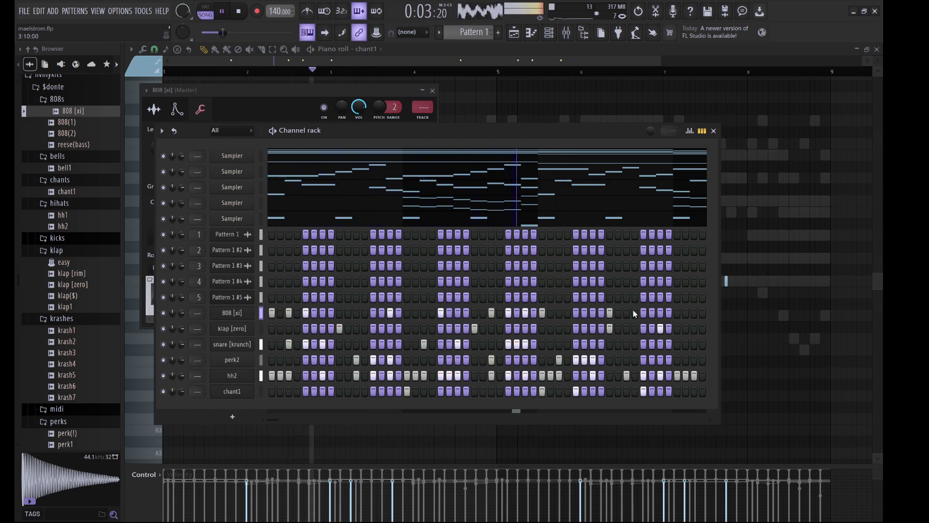
{"action": "left_click", "coordinate": [644, 313]}
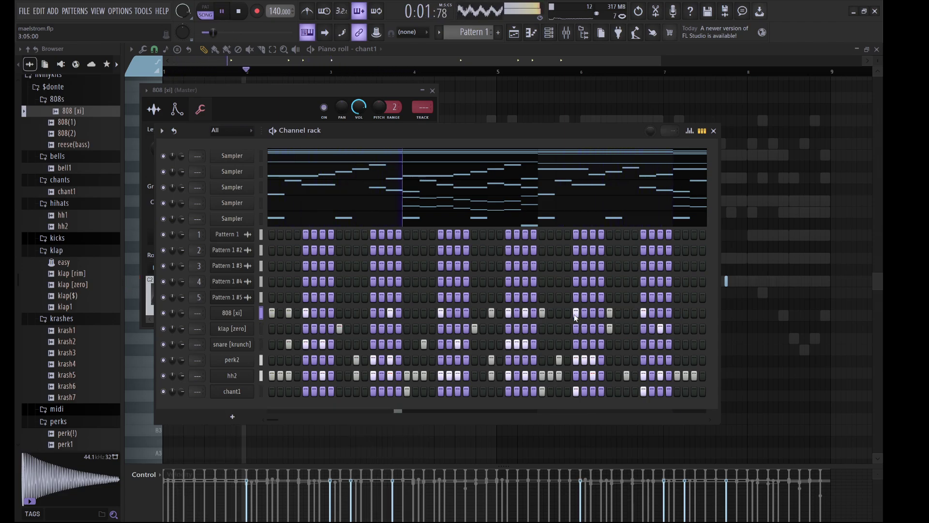
{"action": "left_click", "coordinate": [643, 313]}
{"action": "left_click", "coordinate": [627, 313]}
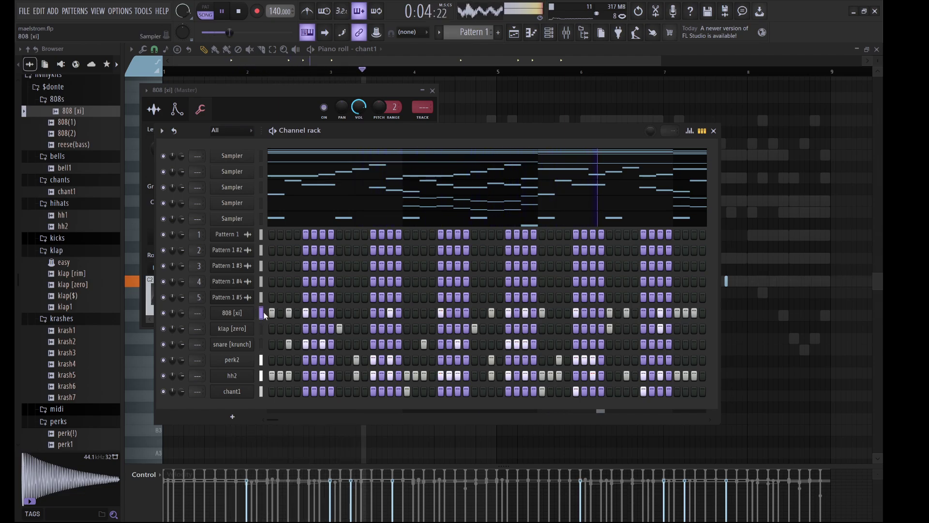
- In the 808 [xi] Piano roll, move bar 4's second note to step 7 and add notes on steps 11, 13, 14 and 15
{"action": "key", "text": "F7"}
{"action": "key", "text": "space"}
{"action": "key", "text": "space"}
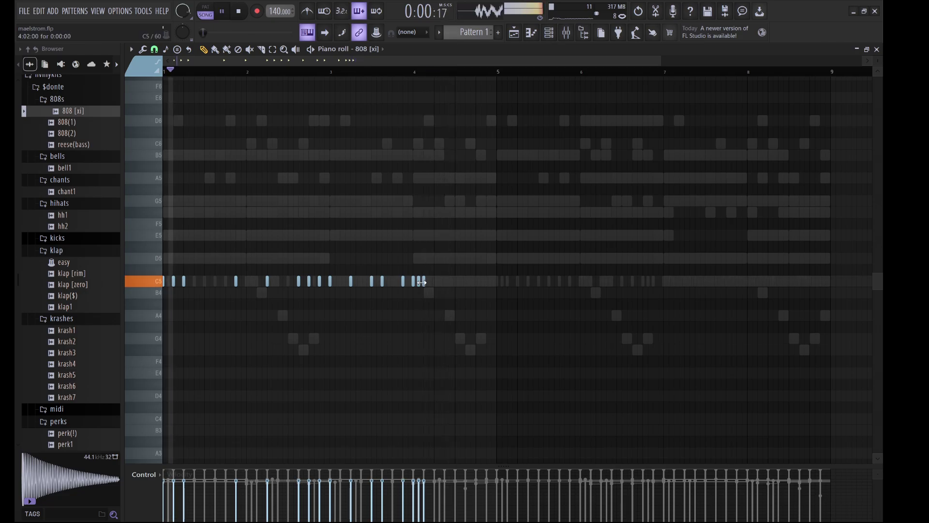
{"action": "left_click_drag", "start_coordinate": [418, 282], "coordinate": [441, 282]}
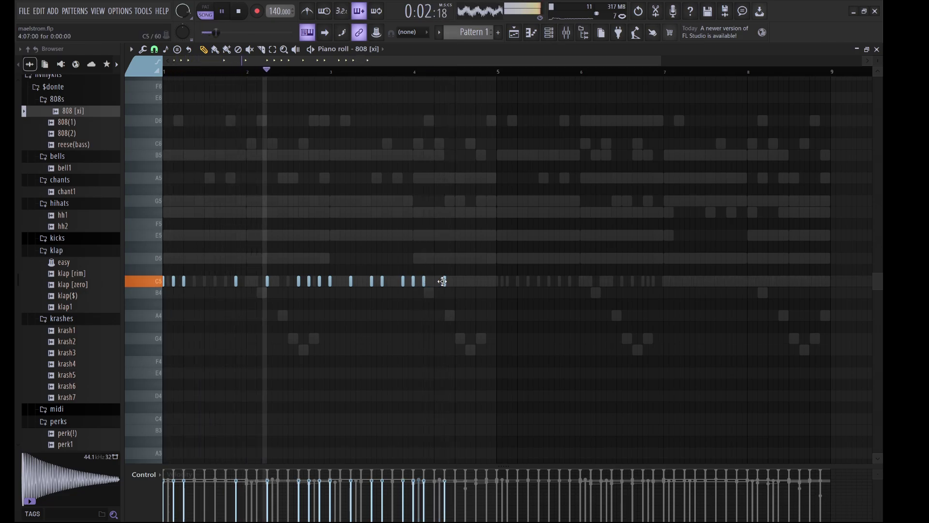
{"action": "left_click", "coordinate": [466, 283]}
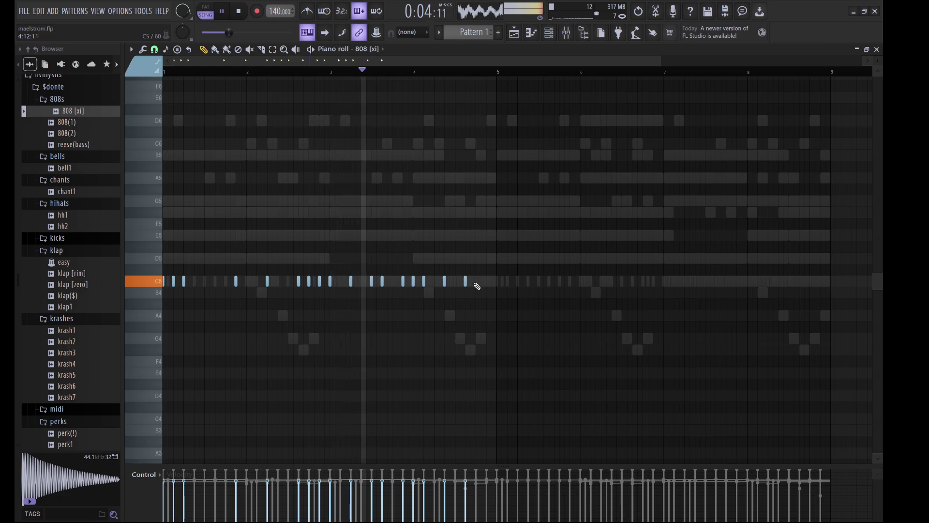
{"action": "left_click", "coordinate": [476, 283]}
{"action": "left_click", "coordinate": [480, 282]}
{"action": "left_click", "coordinate": [486, 281]}
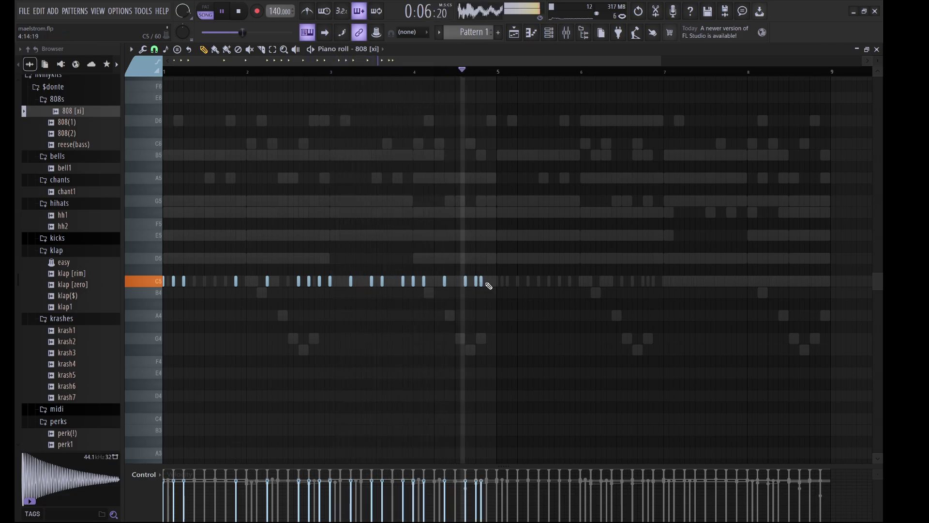
- Extend the 808 [xi] notes until each meets the following one, and duplicate the four-bar pattern into bars 5 to 8
{"action": "key", "text": "ctrl+l"}
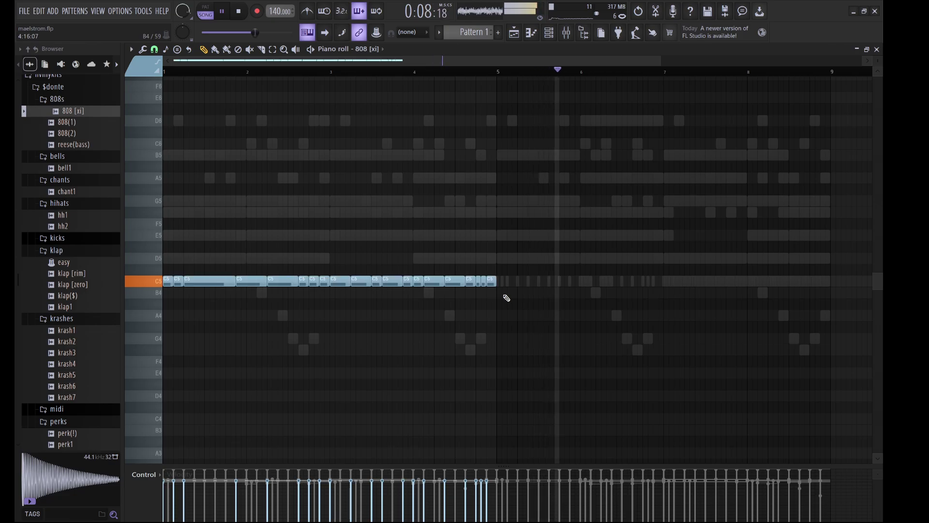
{"action": "left_click_drag", "start_coordinate": [528, 320], "coordinate": [156, 190]}
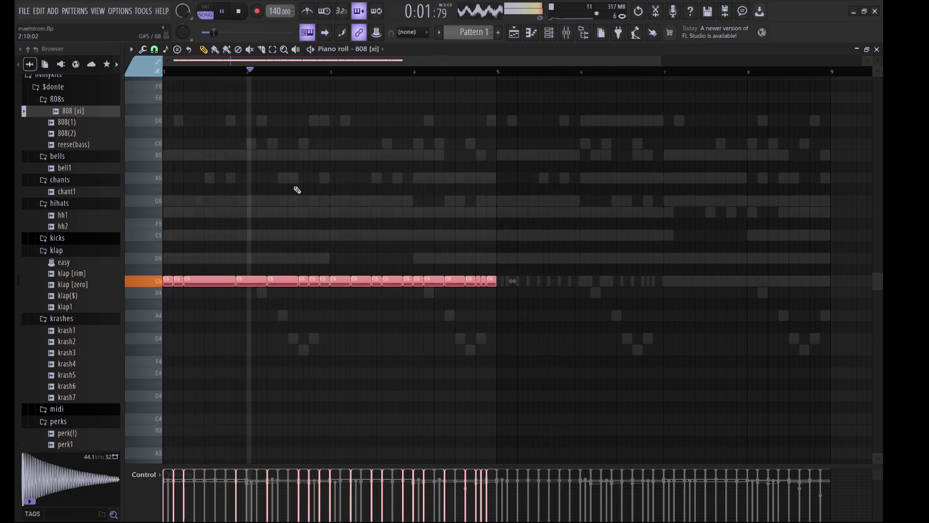
{"action": "key", "text": "ctrl+b"}
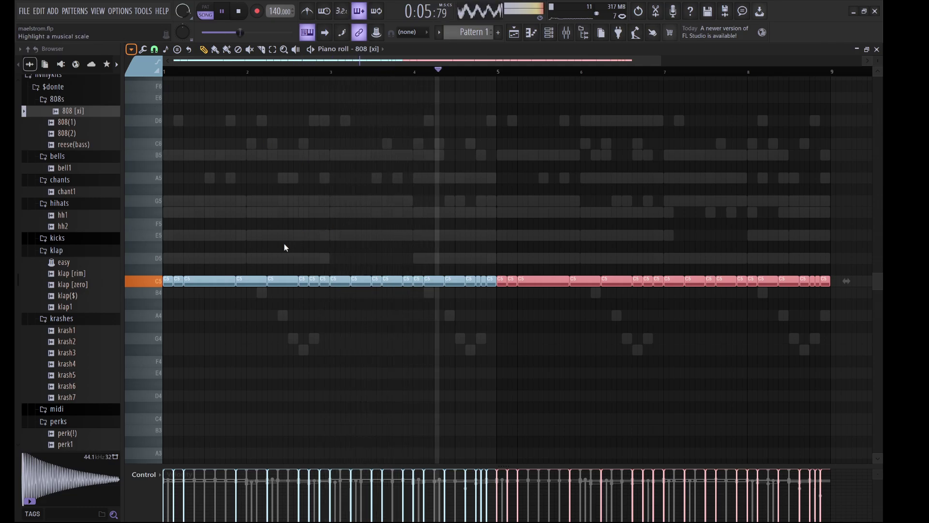
{"action": "left_click", "coordinate": [505, 224]}
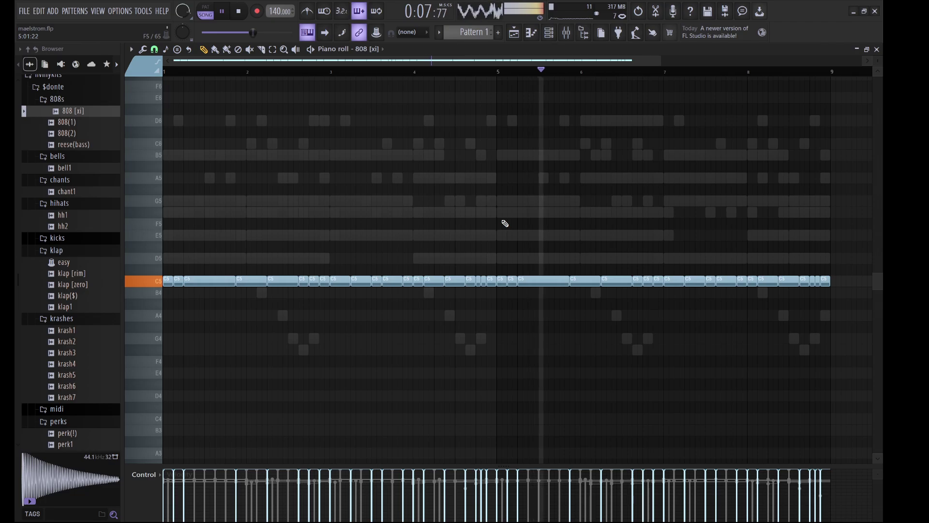
- Transpose the 808 [xi] notes to G5 in bars 1 to 4 and to E5 in bars 5 to 8, and deselect them
{"action": "key", "text": "Up"}
{"action": "key", "text": "Up"}
{"action": "key", "text": "Up"}
{"action": "key", "text": "Up"}
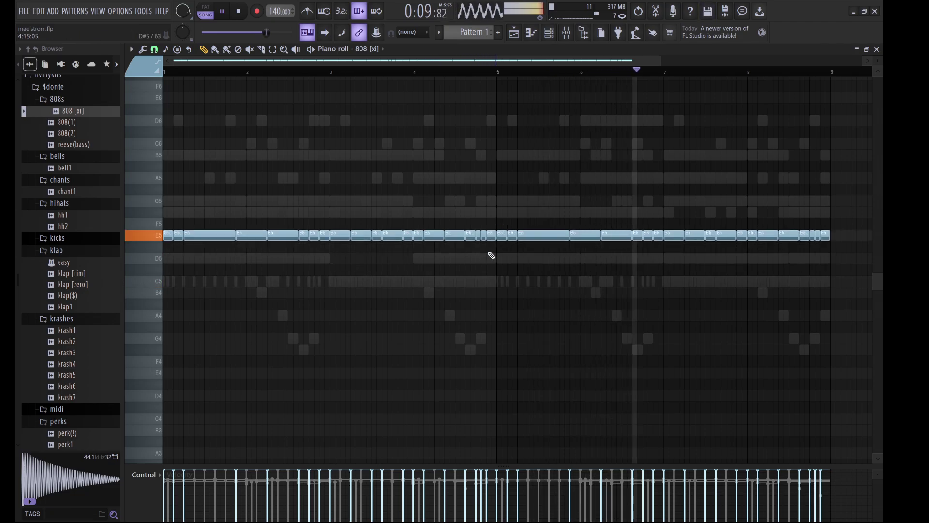
{"action": "left_click_drag", "start_coordinate": [489, 251], "coordinate": [169, 201]}
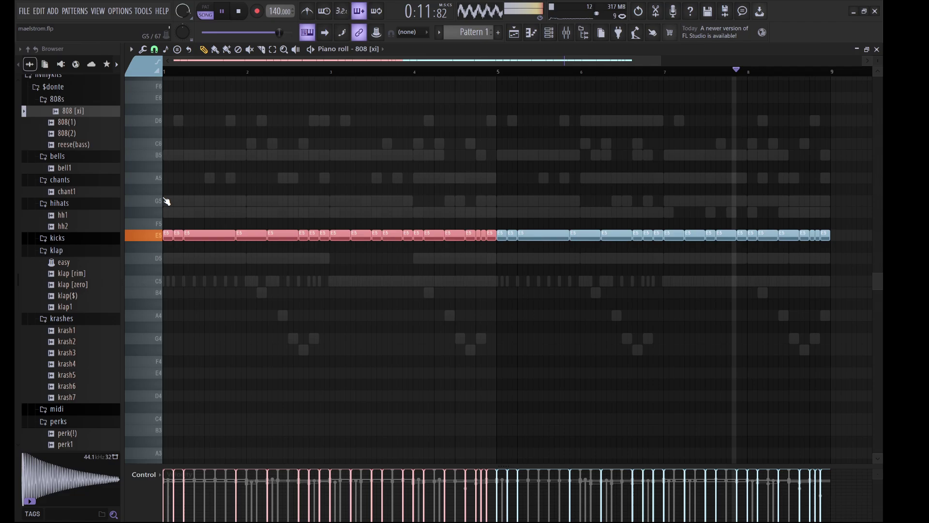
{"action": "key", "text": "Up"}
{"action": "key", "text": "Up"}
{"action": "key", "text": "Up"}
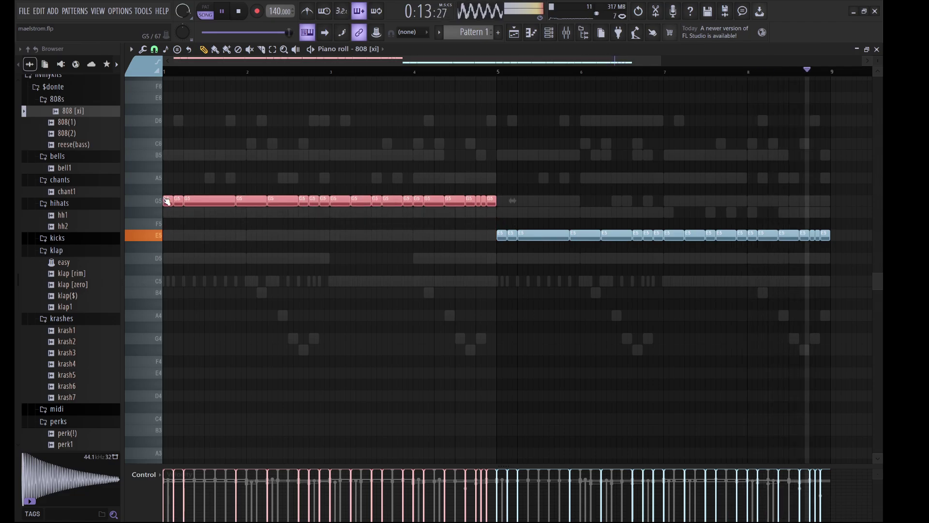
{"action": "left_click", "coordinate": [535, 147]}
- Set the root note of the 808 [xi] channel to E5
{"action": "left_click", "coordinate": [554, 38]}
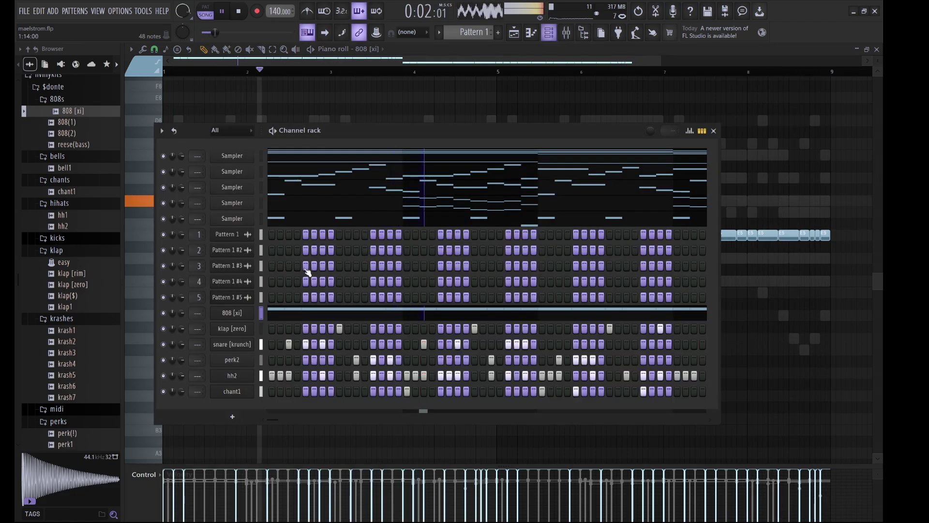
{"action": "left_click", "coordinate": [256, 317]}
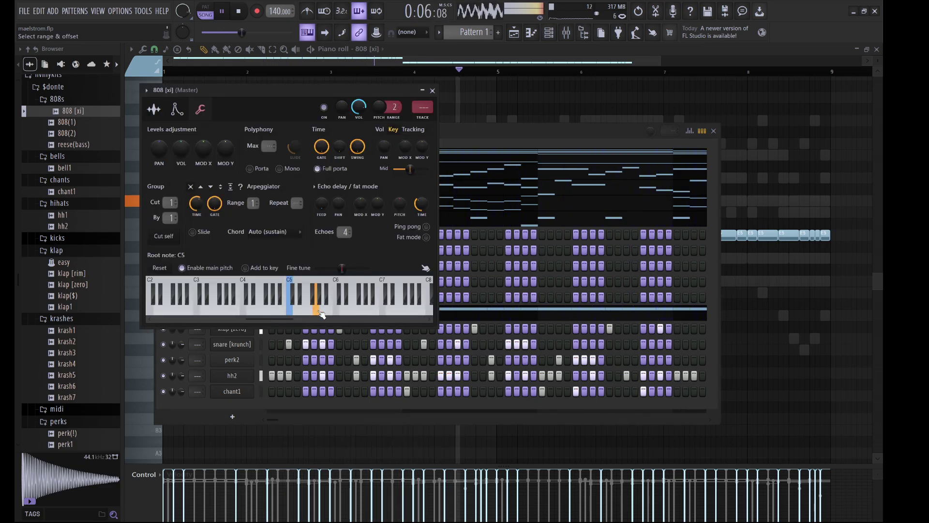
{"action": "right_click", "coordinate": [303, 305]}
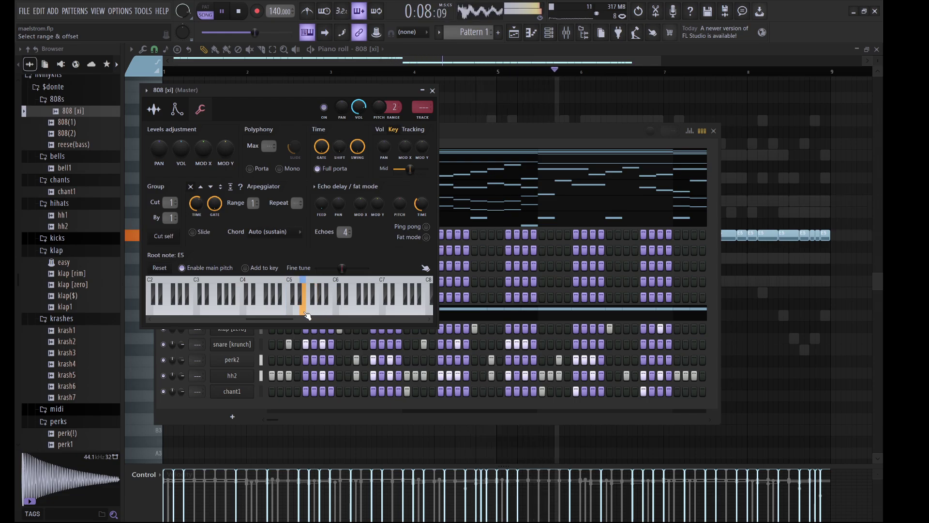
{"action": "right_click", "coordinate": [487, 119]}
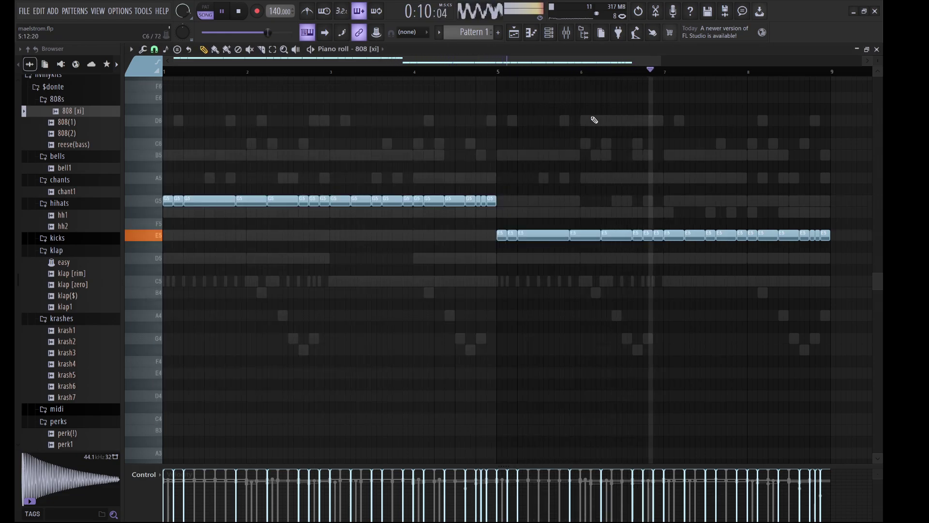
- Assign the channels from 808 [xi] to chant1 to consecutive mixer tracks starting at Insert 10
{"action": "left_click", "coordinate": [556, 42]}
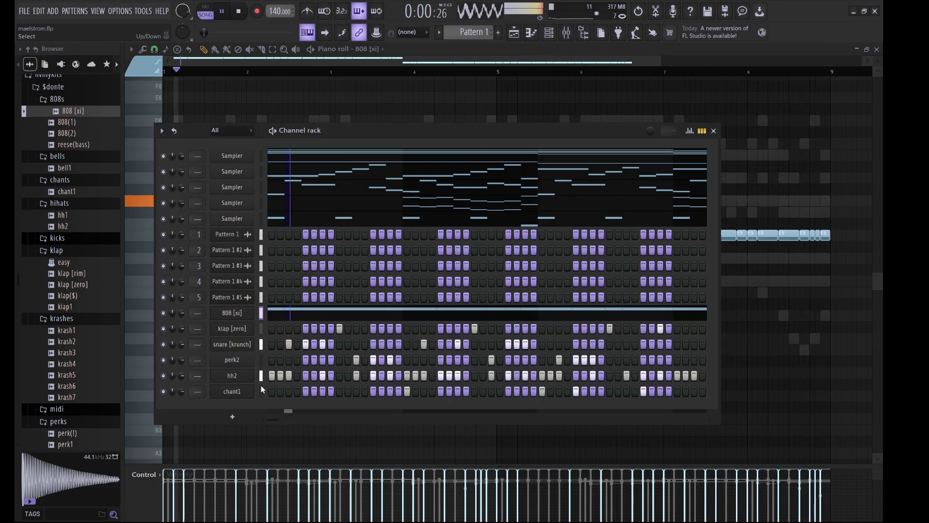
{"action": "left_click_drag", "start_coordinate": [262, 311], "coordinate": [258, 408]}
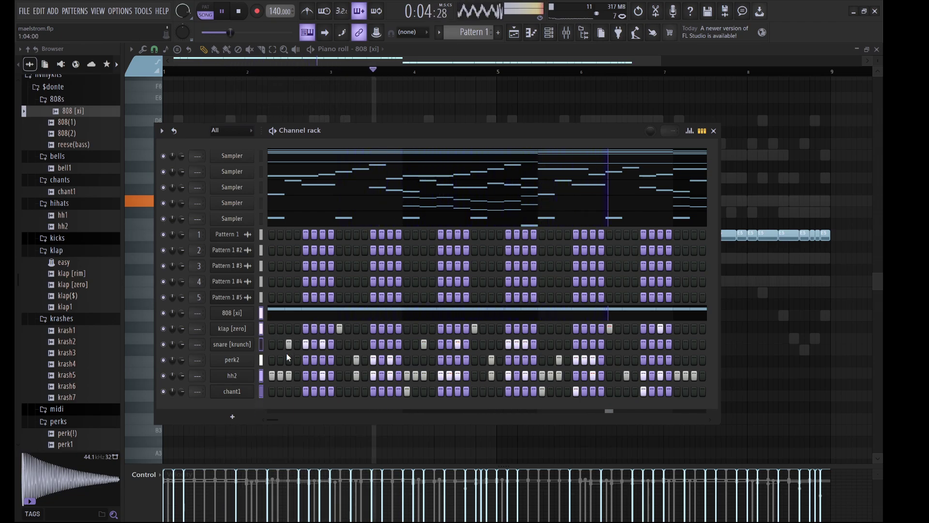
{"action": "left_click", "coordinate": [566, 32]}
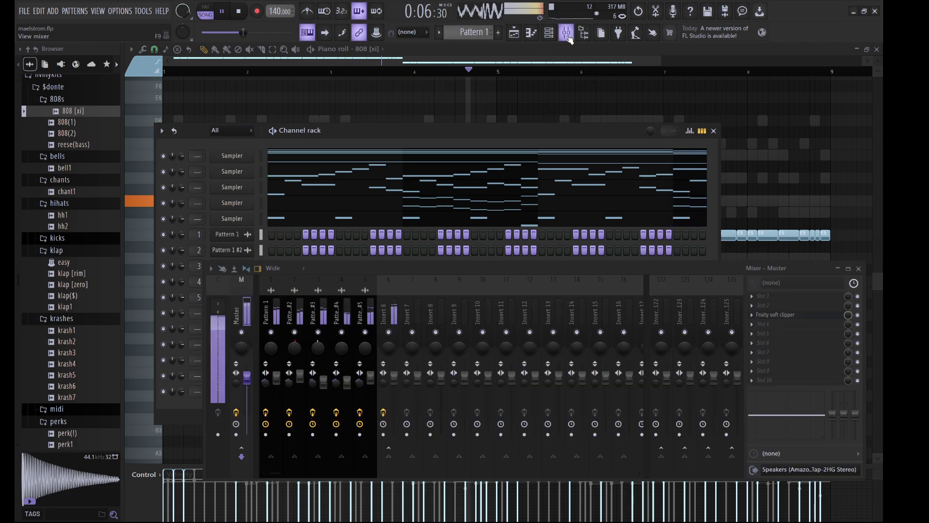
{"action": "left_click", "coordinate": [476, 303]}
{"action": "key", "text": "ctrl+shift+l"}
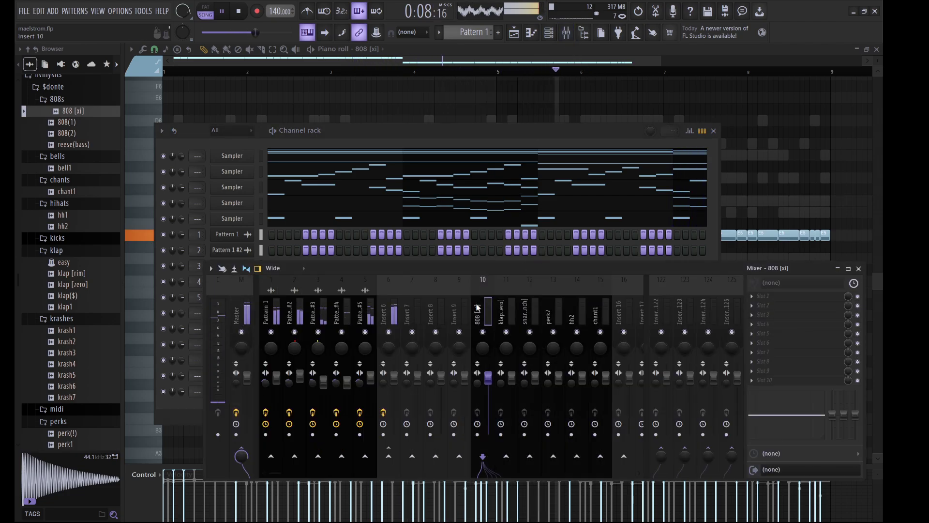
- Route mixer tracks 10 to 15 only to Insert 9, and adjust the 808 [xi] track's stereo separation
{"action": "left_click_drag", "start_coordinate": [602, 301], "coordinate": [458, 295]}
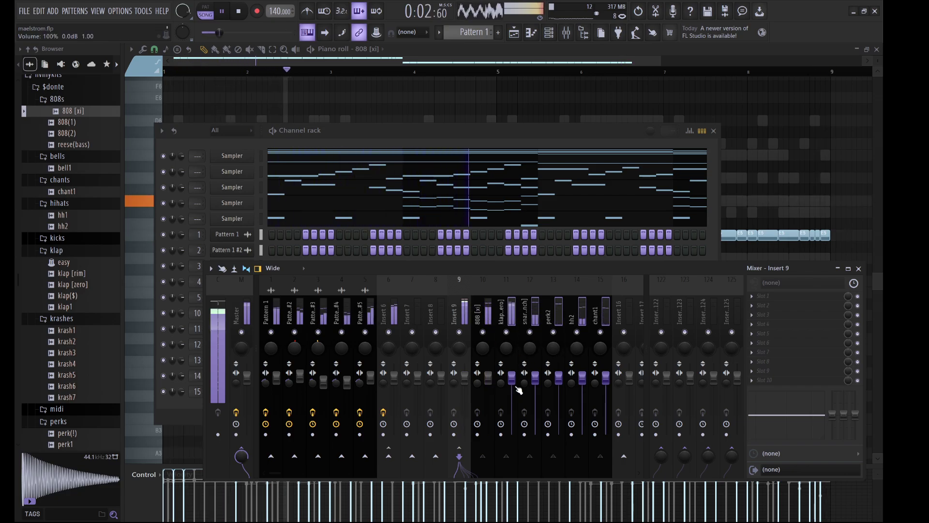
{"action": "left_click", "coordinate": [477, 383]}
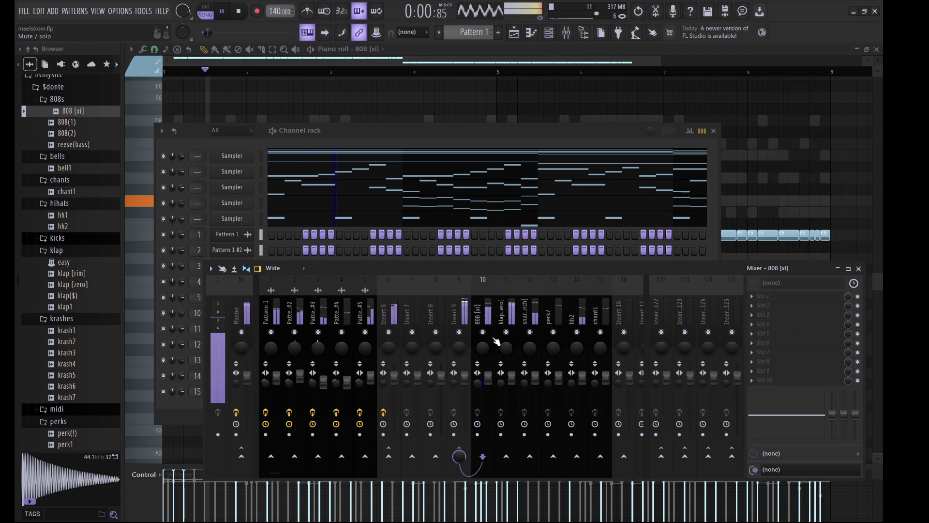
- Pull the volume of mixer tracks 11 to 15, klap [zero] to chant1, all the way down, and slightly lower Insert 9
{"action": "left_click_drag", "start_coordinate": [502, 314], "coordinate": [596, 318]}
{"action": "left_click_drag", "start_coordinate": [606, 377], "coordinate": [606, 436]}
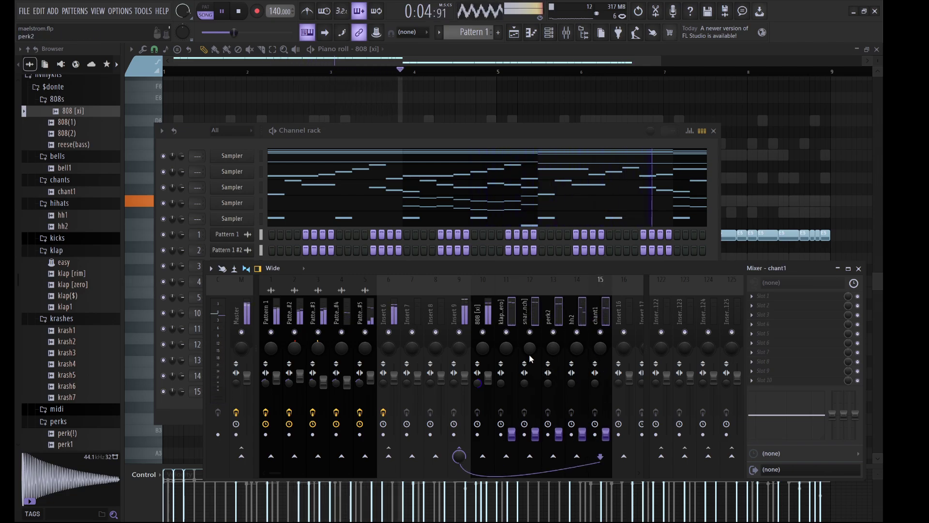
{"action": "left_click", "coordinate": [467, 313]}
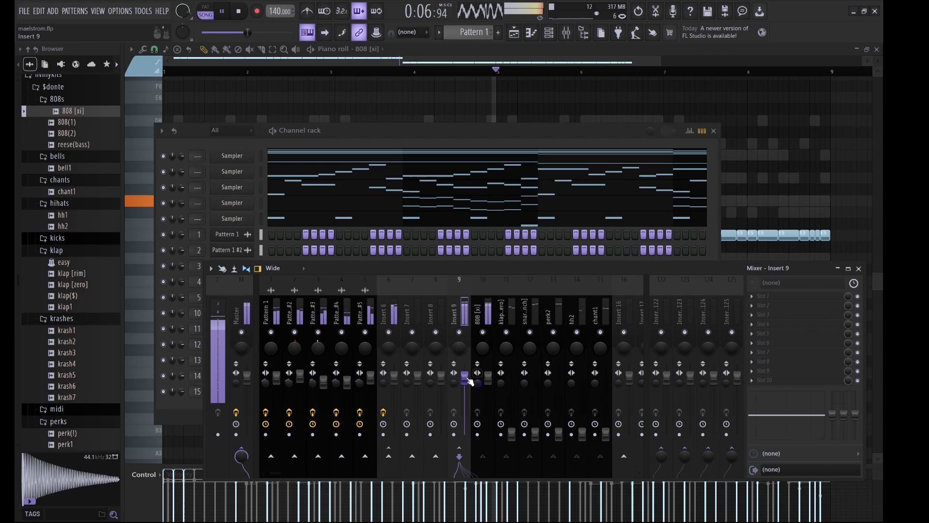
{"action": "left_click_drag", "start_coordinate": [471, 382], "coordinate": [471, 389]}
- Add Fruity parametric EQ 2 to the 808 [xi] mixer track and cut band 6 at about 1853 Hz by about 15.3 dB
{"action": "left_click", "coordinate": [492, 310]}
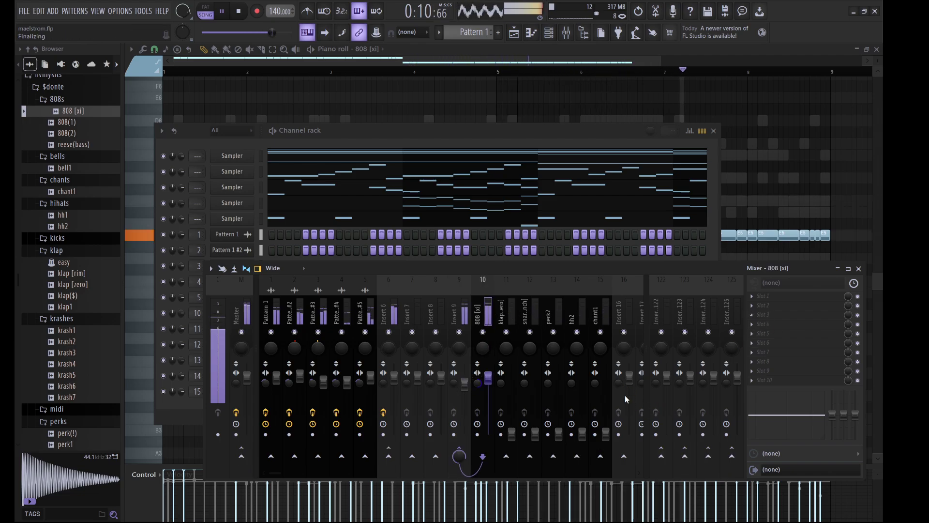
{"action": "left_click_drag", "start_coordinate": [321, 166], "coordinate": [307, 234]}
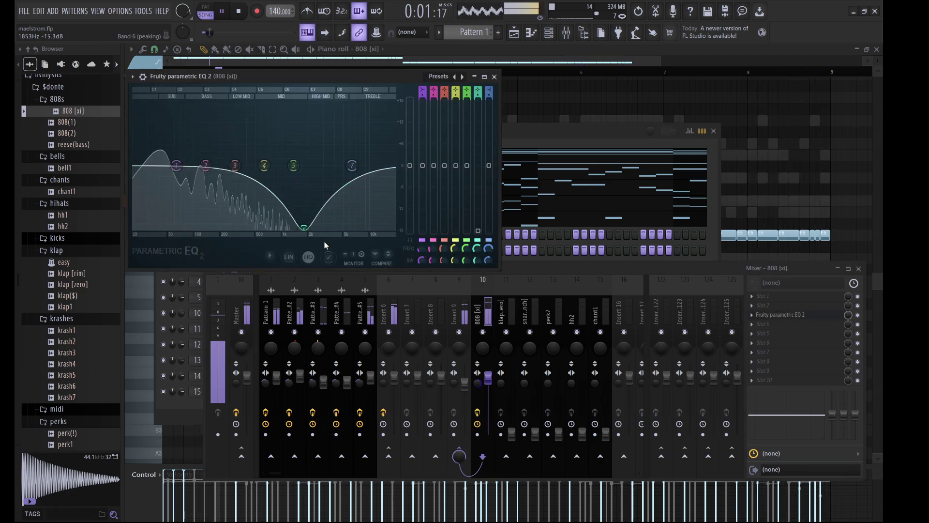
- Undo the band 6 cut on the 808 [xi] EQ, pull band 7 fully down, and boost band 4 and band 2, the latter 5.8 dB at 650 Hz
{"action": "key", "text": "ctrl+z"}
{"action": "left_click_drag", "start_coordinate": [351, 165], "coordinate": [349, 227]}
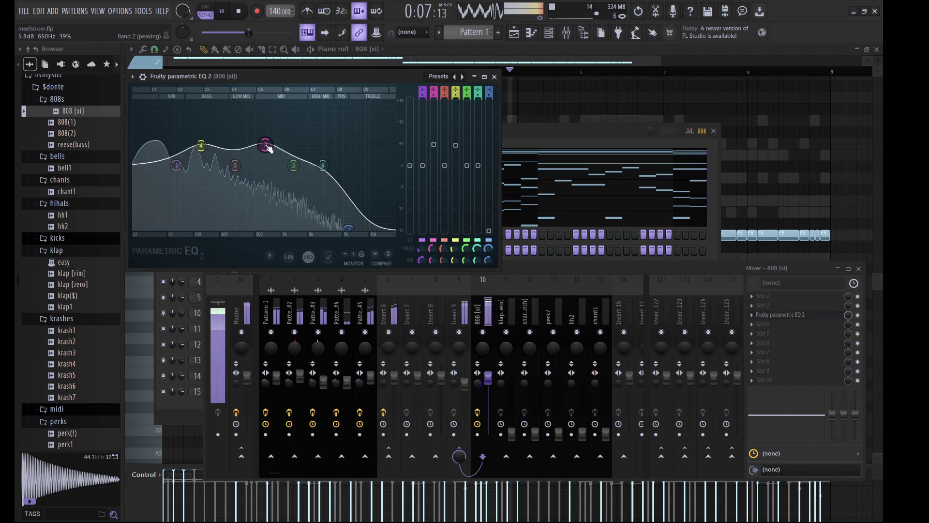
{"action": "left_click_drag", "start_coordinate": [349, 228], "coordinate": [341, 233]}
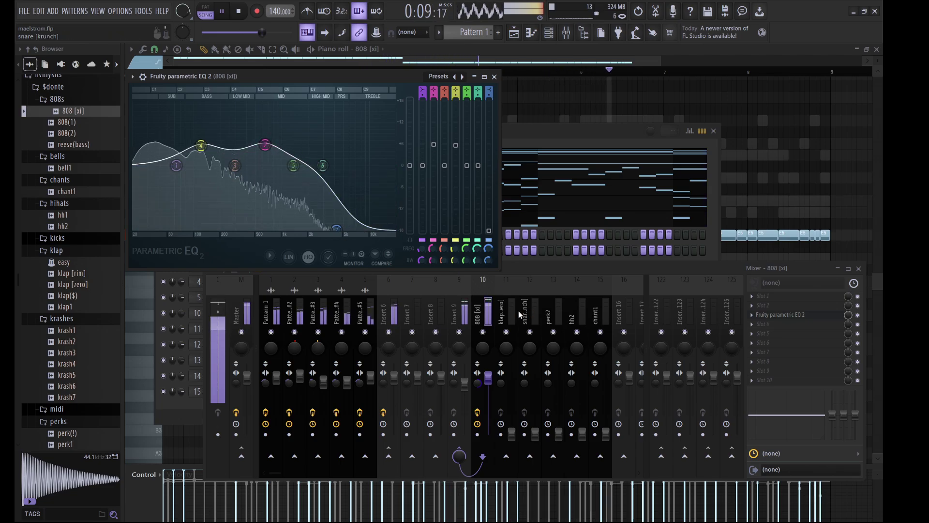
- Raise the klap [zero] track's volume and set its built-in EQ to -18 dB at 90 Hz and +4.6 dB at 4.9 kHz
{"action": "left_click", "coordinate": [504, 308]}
{"action": "left_click_drag", "start_coordinate": [510, 434], "coordinate": [512, 379]}
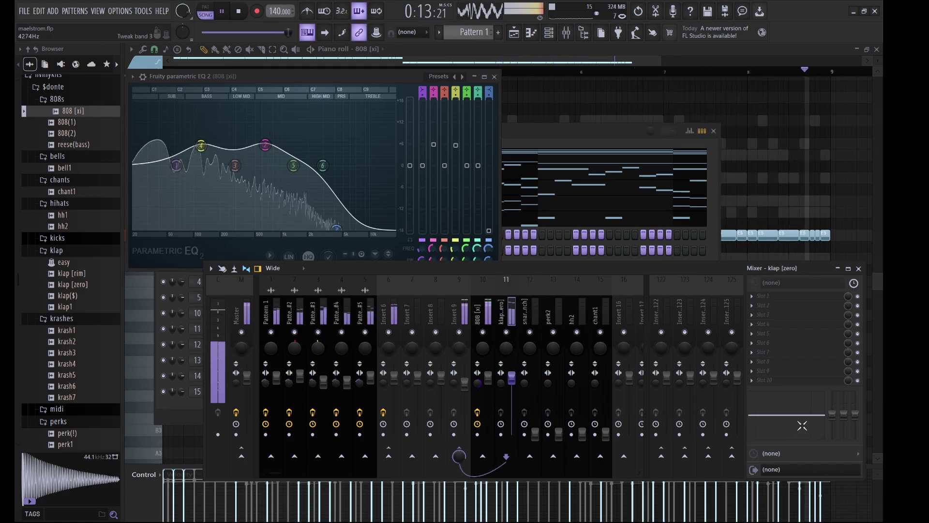
{"action": "left_click_drag", "start_coordinate": [770, 417], "coordinate": [804, 409]}
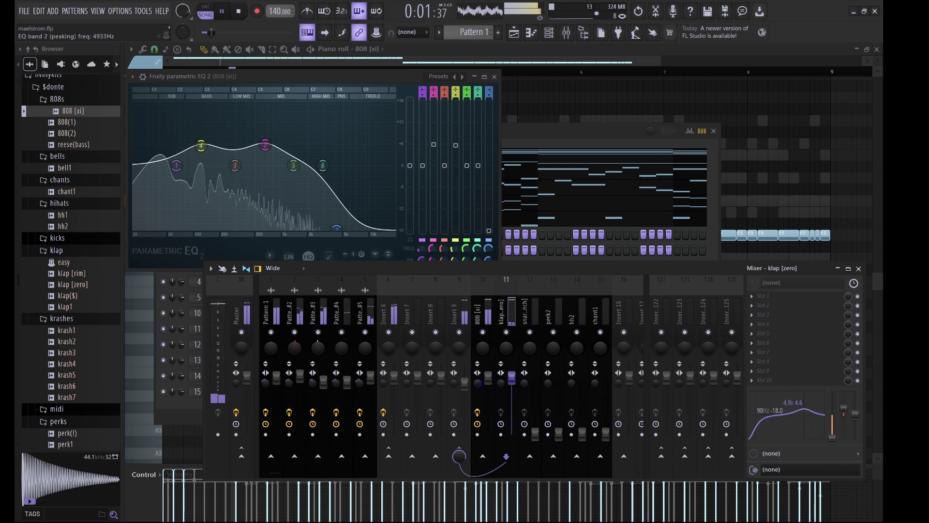
- Raise the snare [krunch] volume, EQ it with -18 dB at 90 Hz and +4.2 dB at 3.1 kHz, and pan it 8% left
{"action": "left_click", "coordinate": [532, 317]}
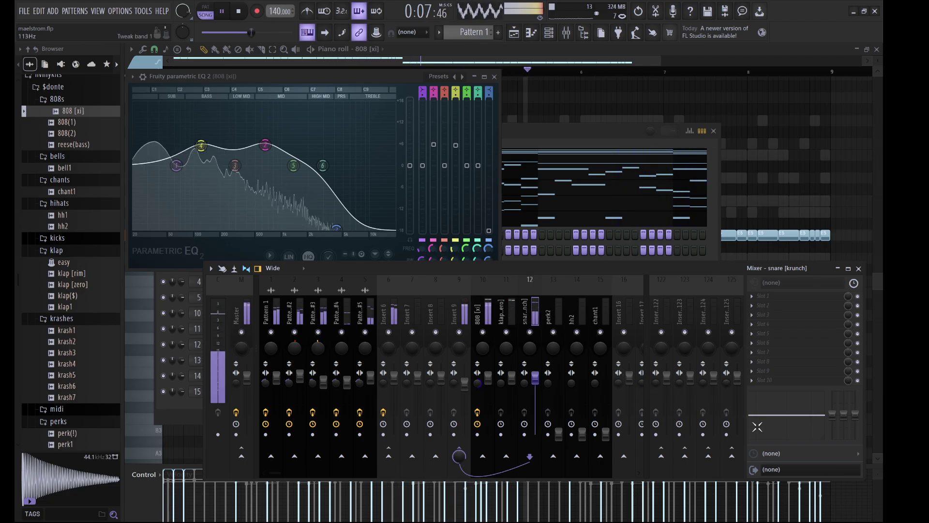
{"action": "left_click_drag", "start_coordinate": [832, 414], "coordinate": [832, 438]}
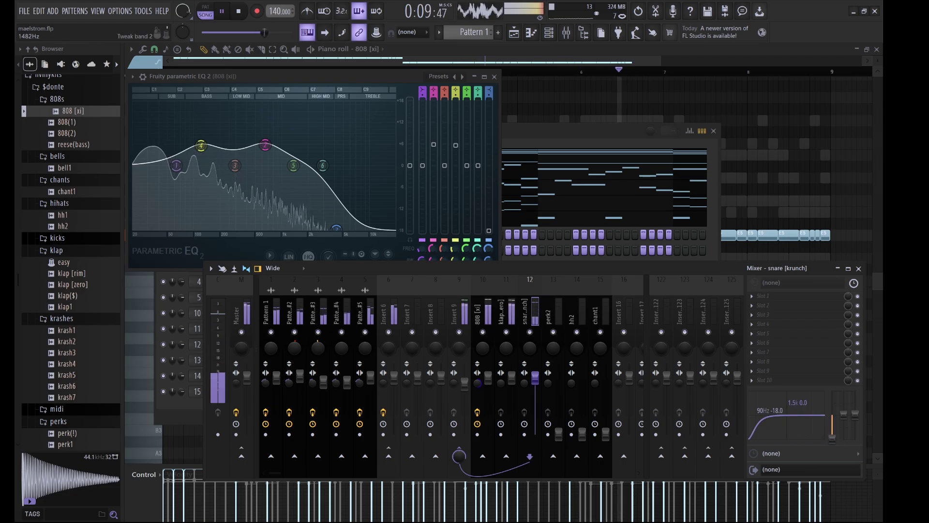
{"action": "mouse_move", "coordinate": [789, 415]}
{"action": "left_mouse_down"}
{"action": "mouse_move", "coordinate": [781, 407]}
{"action": "mouse_move", "coordinate": [805, 411]}
{"action": "left_mouse_up"}
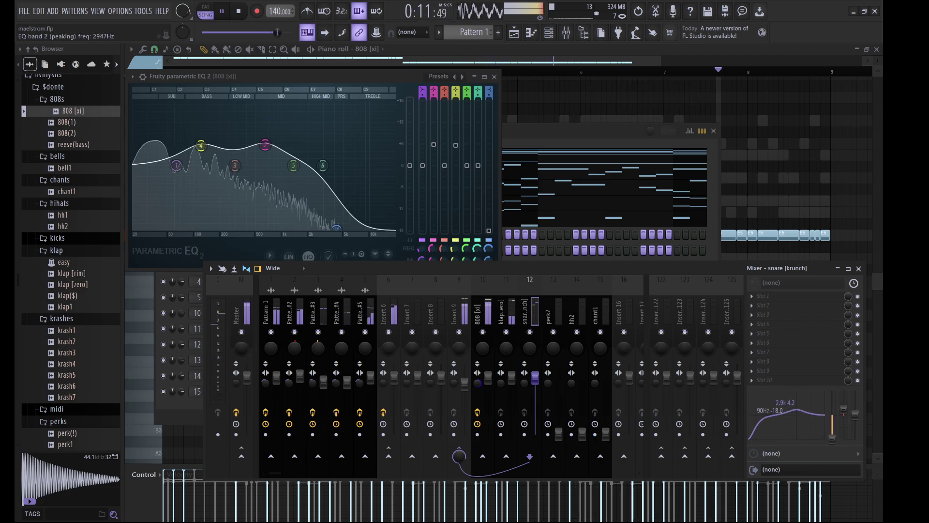
- Raise the perk2 track's volume and cut the lows with the track's built-in EQ
{"action": "left_click", "coordinate": [548, 327]}
{"action": "left_click_drag", "start_coordinate": [559, 426], "coordinate": [559, 385]}
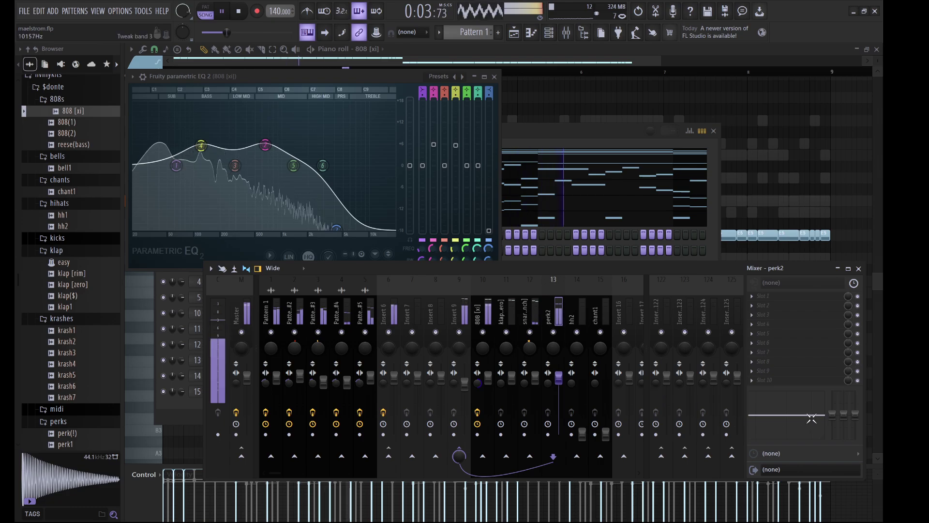
{"action": "left_click_drag", "start_coordinate": [832, 415], "coordinate": [831, 444]}
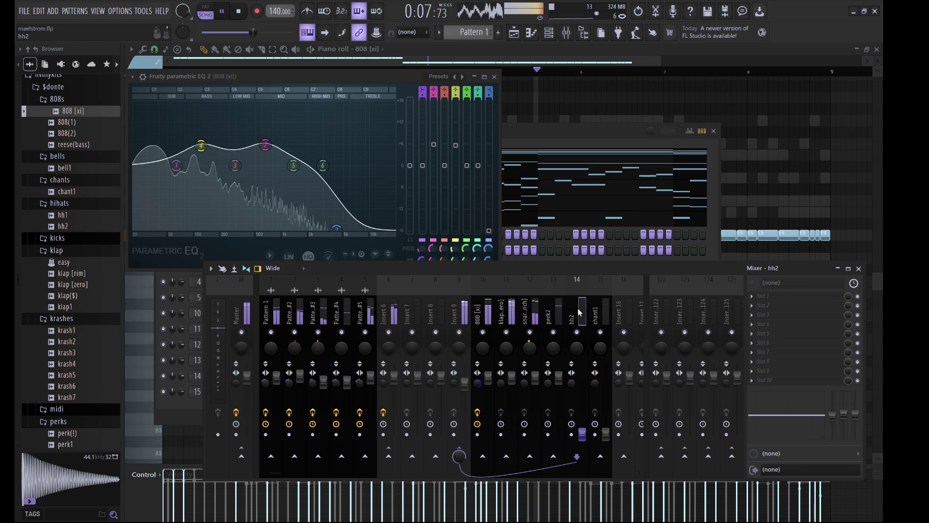
- Raise hh2 and chant1 and EQ both with -18 dB at 90 Hz, boosting hh2 5.6 dB at 5.3 kHz and chant1 4.7 dB at 5.2 kHz
{"action": "left_click_drag", "start_coordinate": [582, 434], "coordinate": [587, 380]}
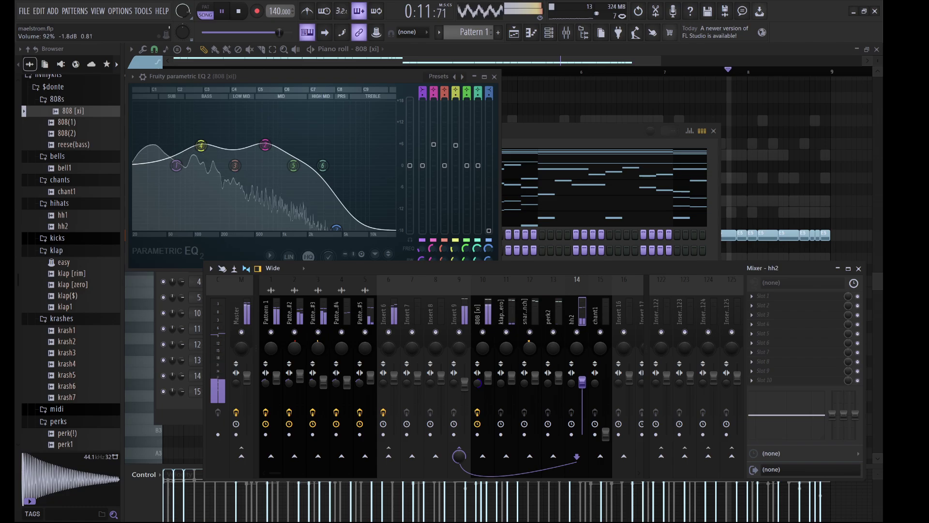
{"action": "left_click_drag", "start_coordinate": [832, 414], "coordinate": [806, 407]}
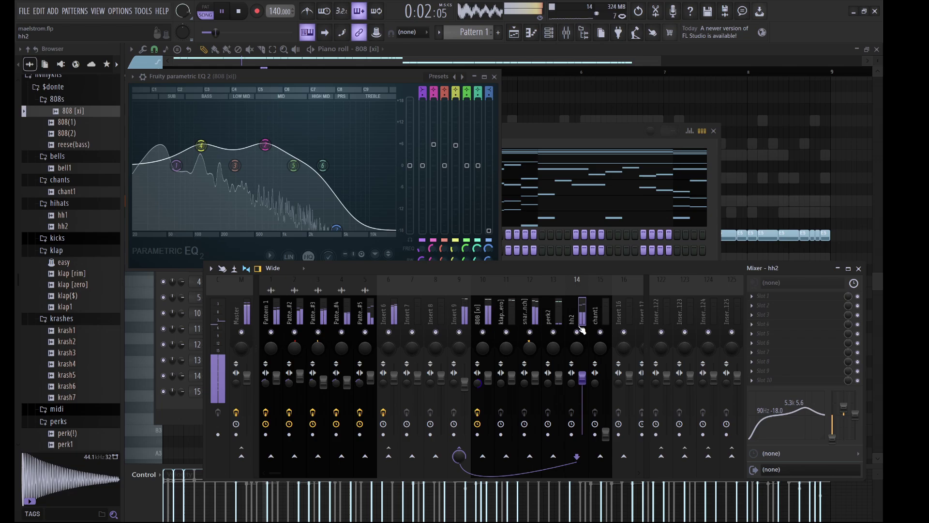
{"action": "left_click", "coordinate": [604, 411]}
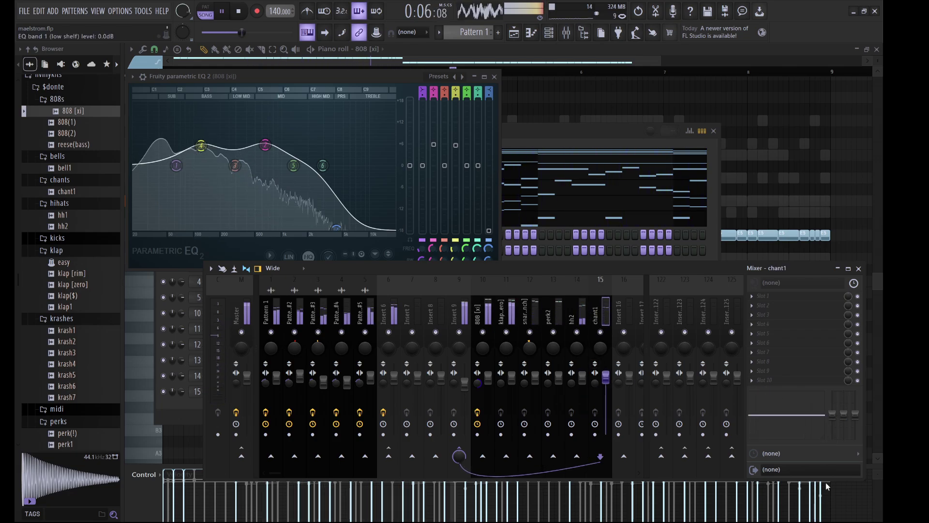
{"action": "left_click_drag", "start_coordinate": [845, 435], "coordinate": [790, 417]}
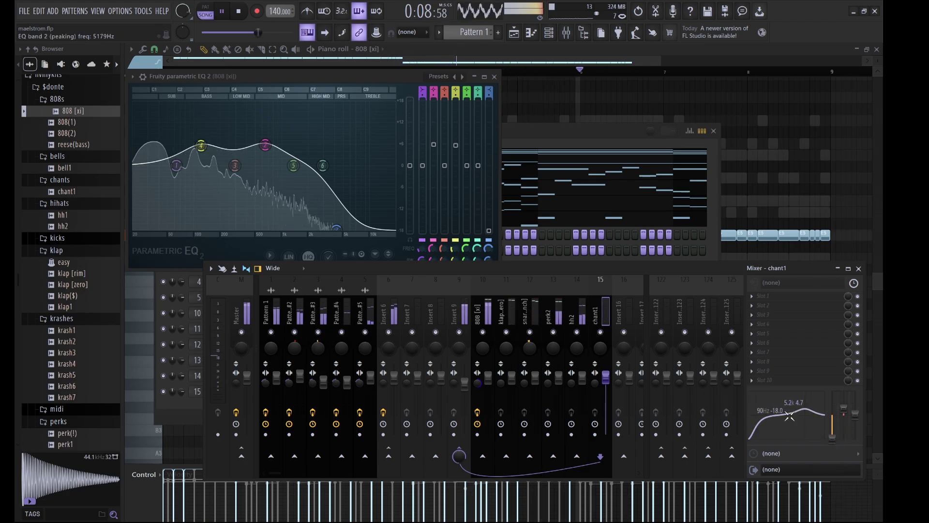
- Add FabFilter Pro-C 2 to the Insert 9 drum bus with the Groovy Glue 01 bM preset
{"action": "left_click", "coordinate": [460, 300]}
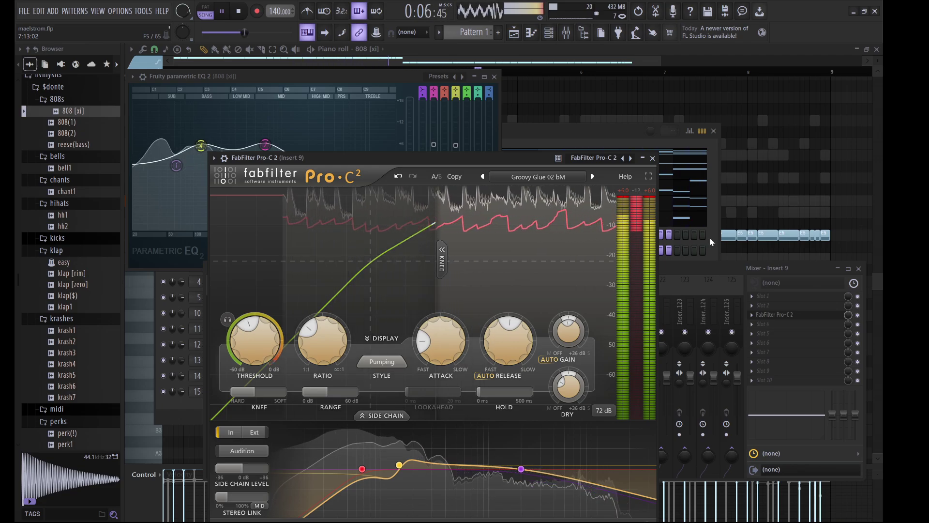
{"action": "key", "text": "ctrl+z"}
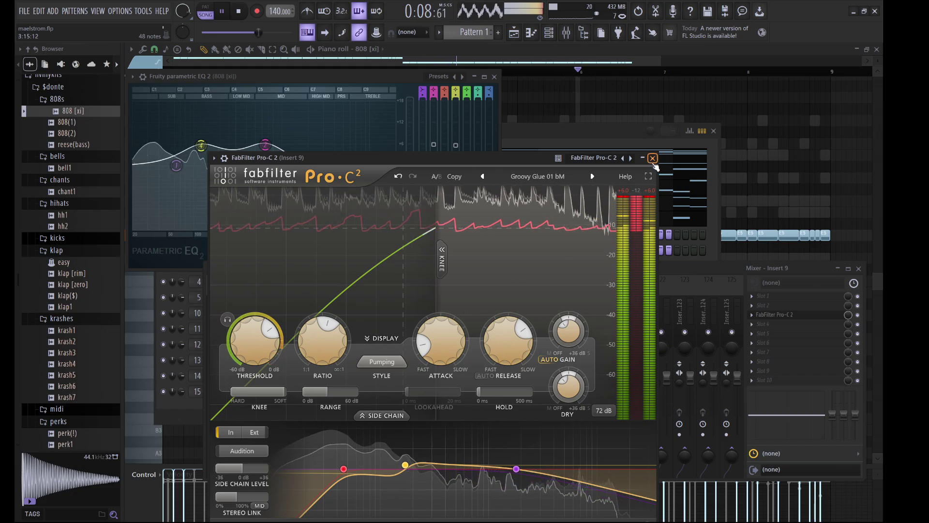
{"action": "left_click", "coordinate": [653, 158]}
- Slightly raise the 808 [xi] track's volume and set the Insert 9 volume to 95% (-1.2 dB)
{"action": "left_click", "coordinate": [489, 377]}
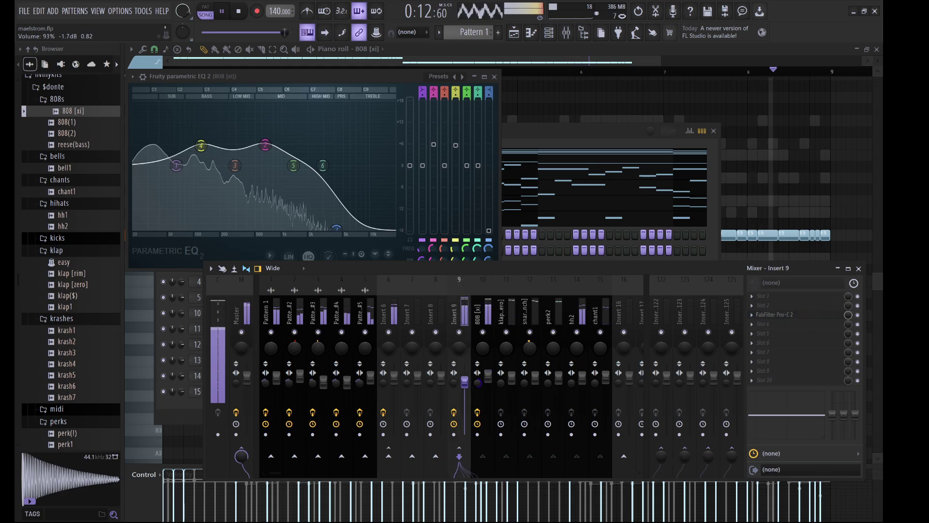
{"action": "left_click", "coordinate": [465, 381]}
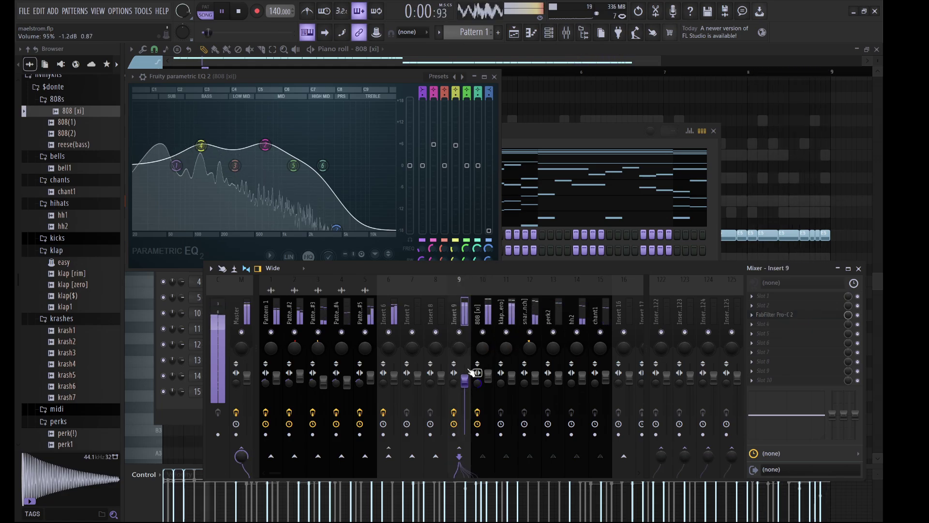
- Look over the playlist arrangement and mute the Insert 9 drum bus in the mixer
{"action": "left_click", "coordinate": [518, 33]}
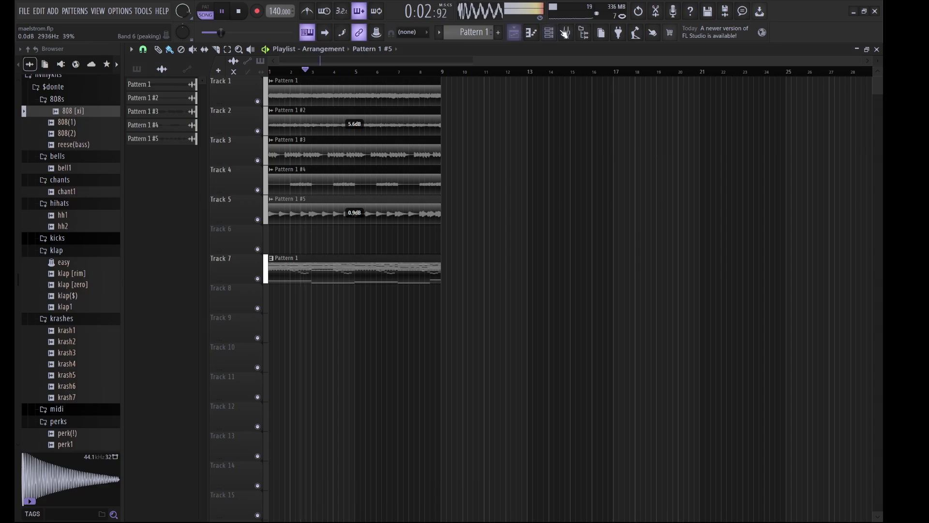
{"action": "left_click", "coordinate": [442, 345]}
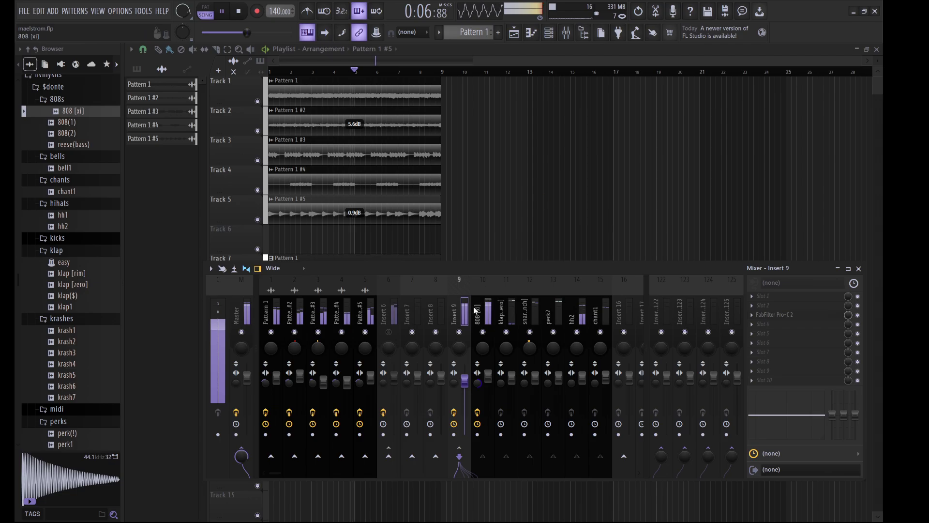
{"action": "left_click", "coordinate": [483, 338]}
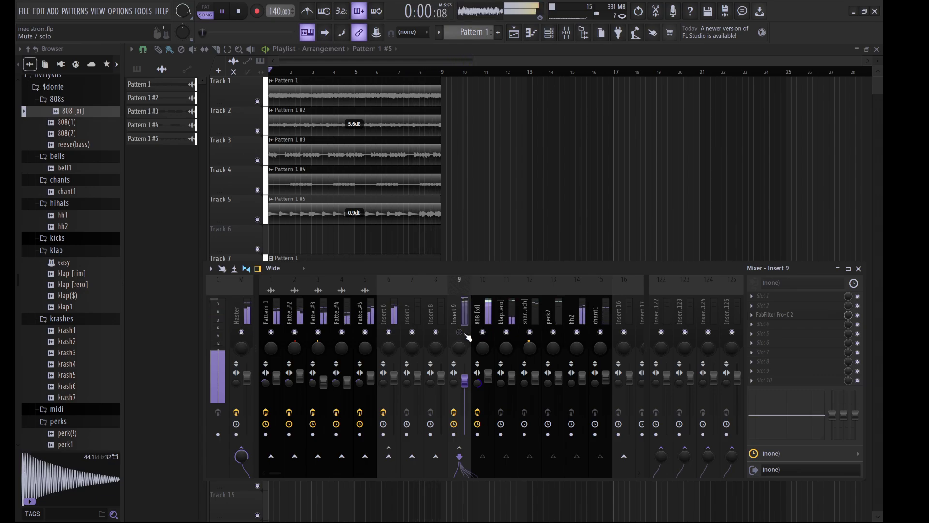
- Check the playlist and mixer while the melody layers play without the drum bus, and stop playback
{"action": "key", "text": "F9"}
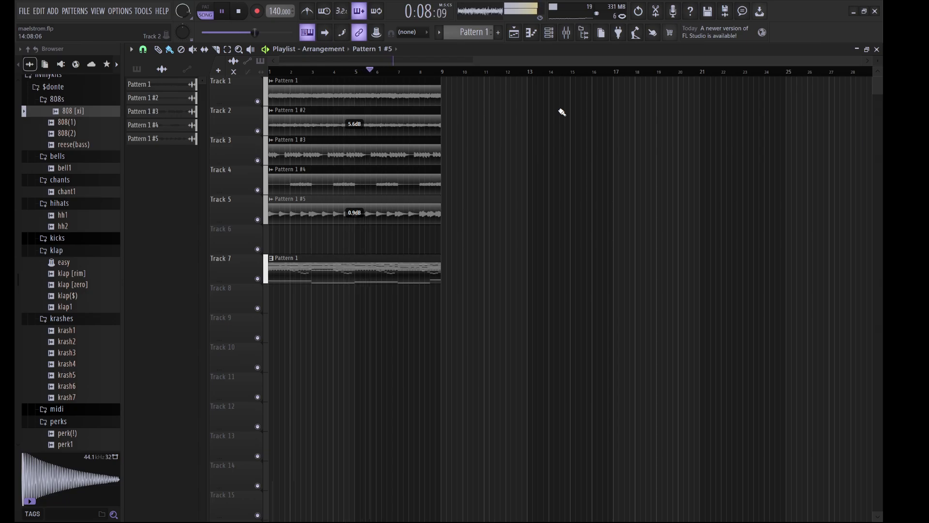
{"action": "left_click", "coordinate": [567, 34]}
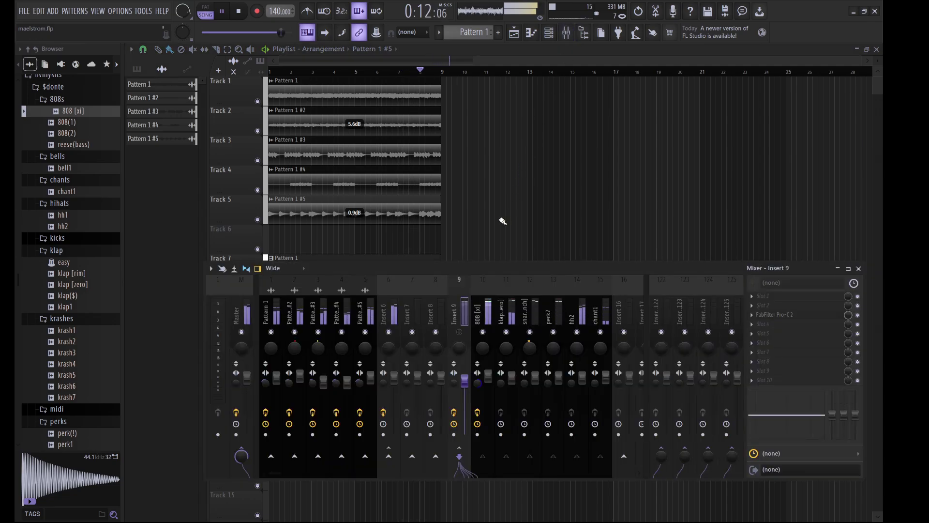
{"action": "key", "text": "space"}
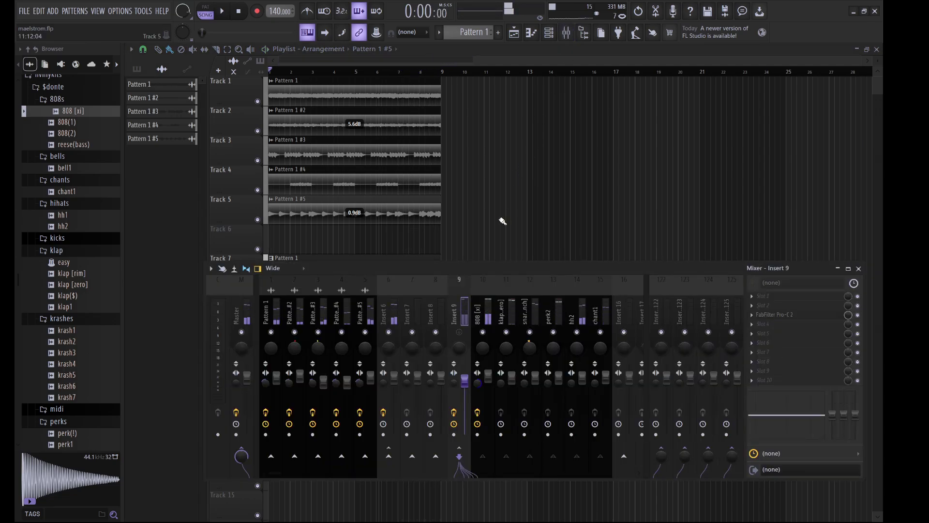